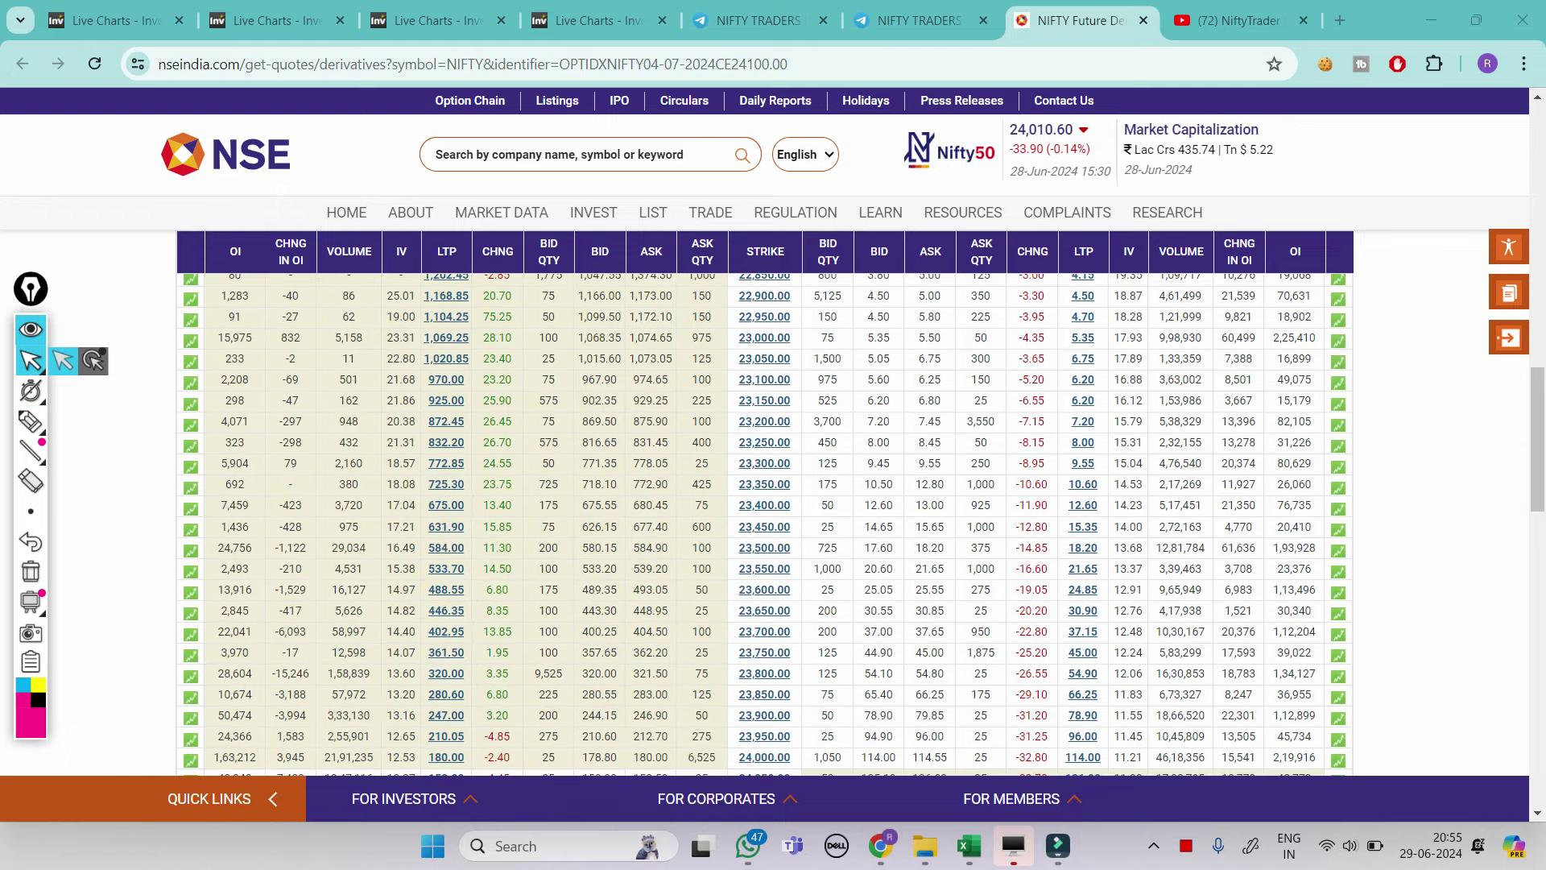
- Handwrite two circled, linked words with an arrow over the 24,150–24,300 call strikes, and clear the annotation
scroll(765, 523, "down", 2)
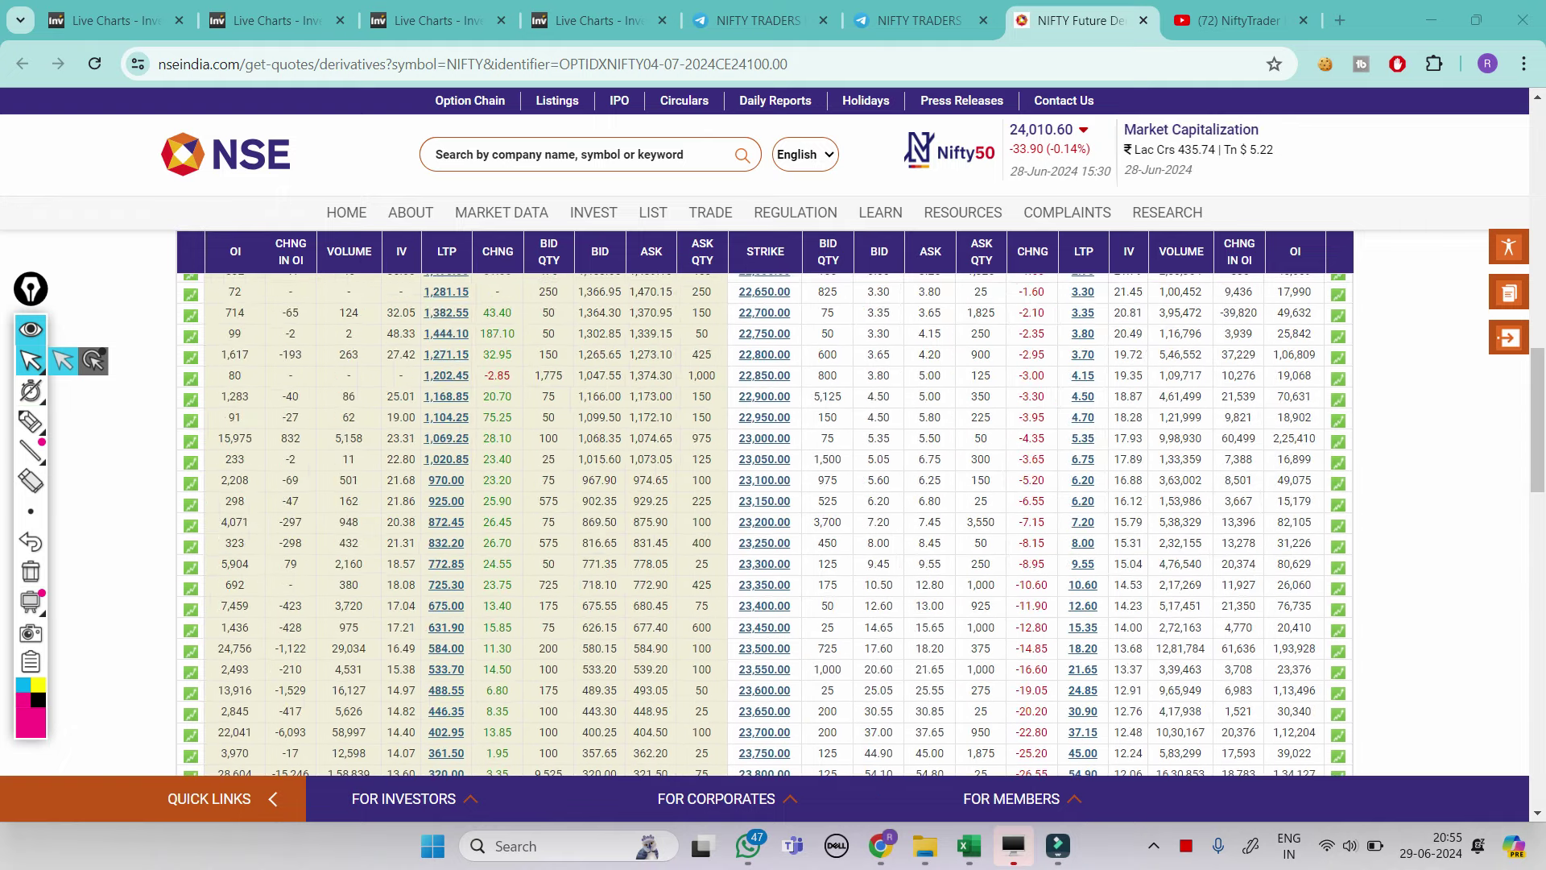
scroll(765, 523, "down", 2)
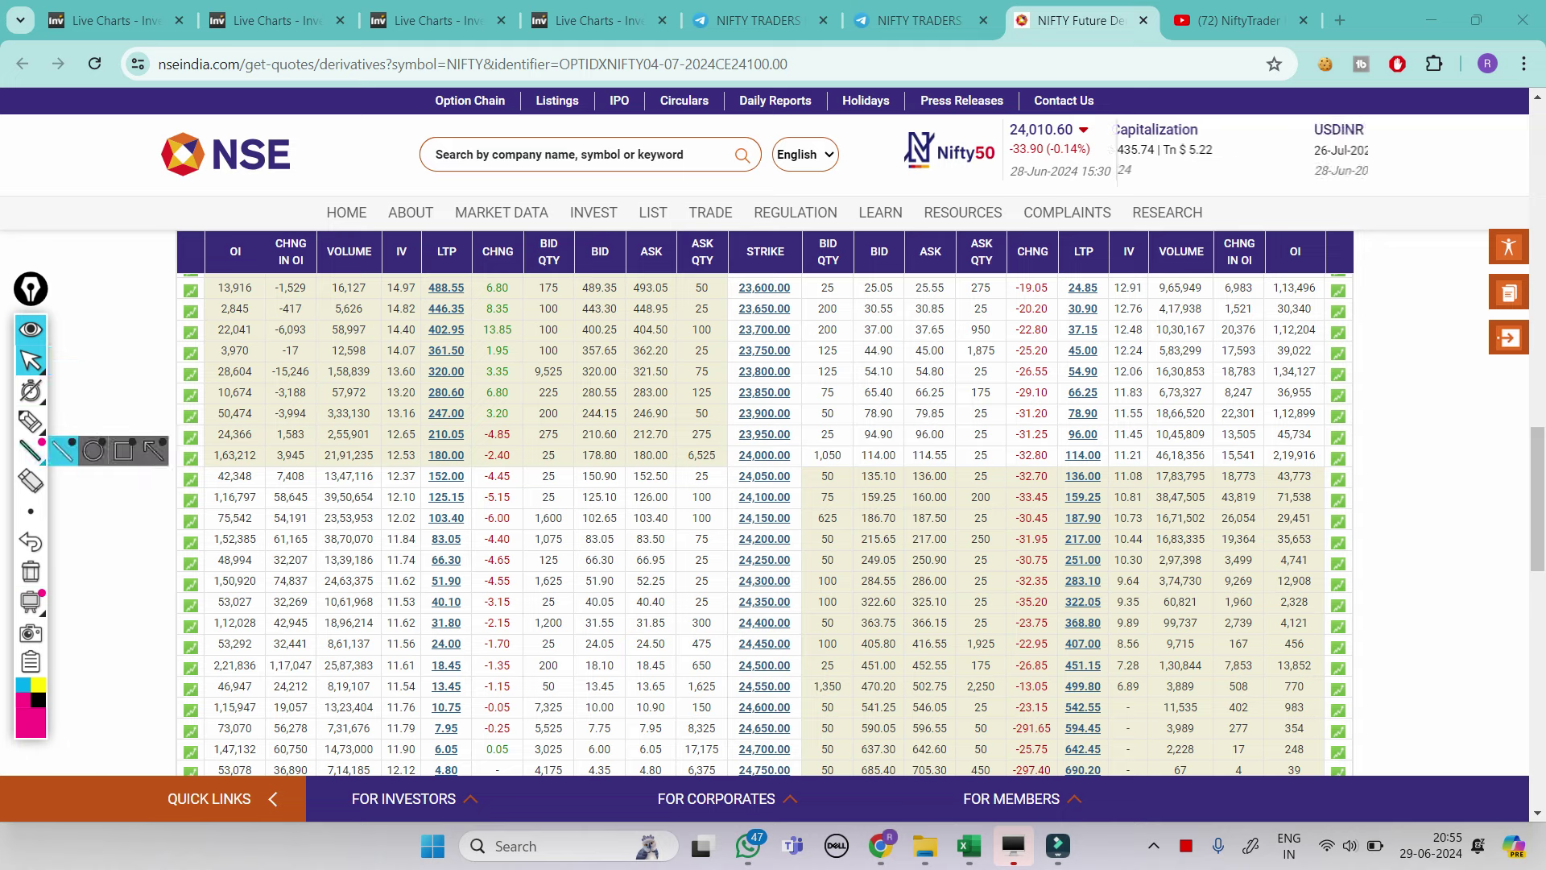
left_click(62, 420)
mouse_move(422, 515)
left_mouse_down()
mouse_move(453, 602)
mouse_move(476, 535)
mouse_move(426, 588)
mouse_move(538, 531)
mouse_move(562, 551)
mouse_move(608, 539)
mouse_move(657, 563)
mouse_move(673, 523)
mouse_move(708, 535)
mouse_move(676, 552)
left_mouse_up()
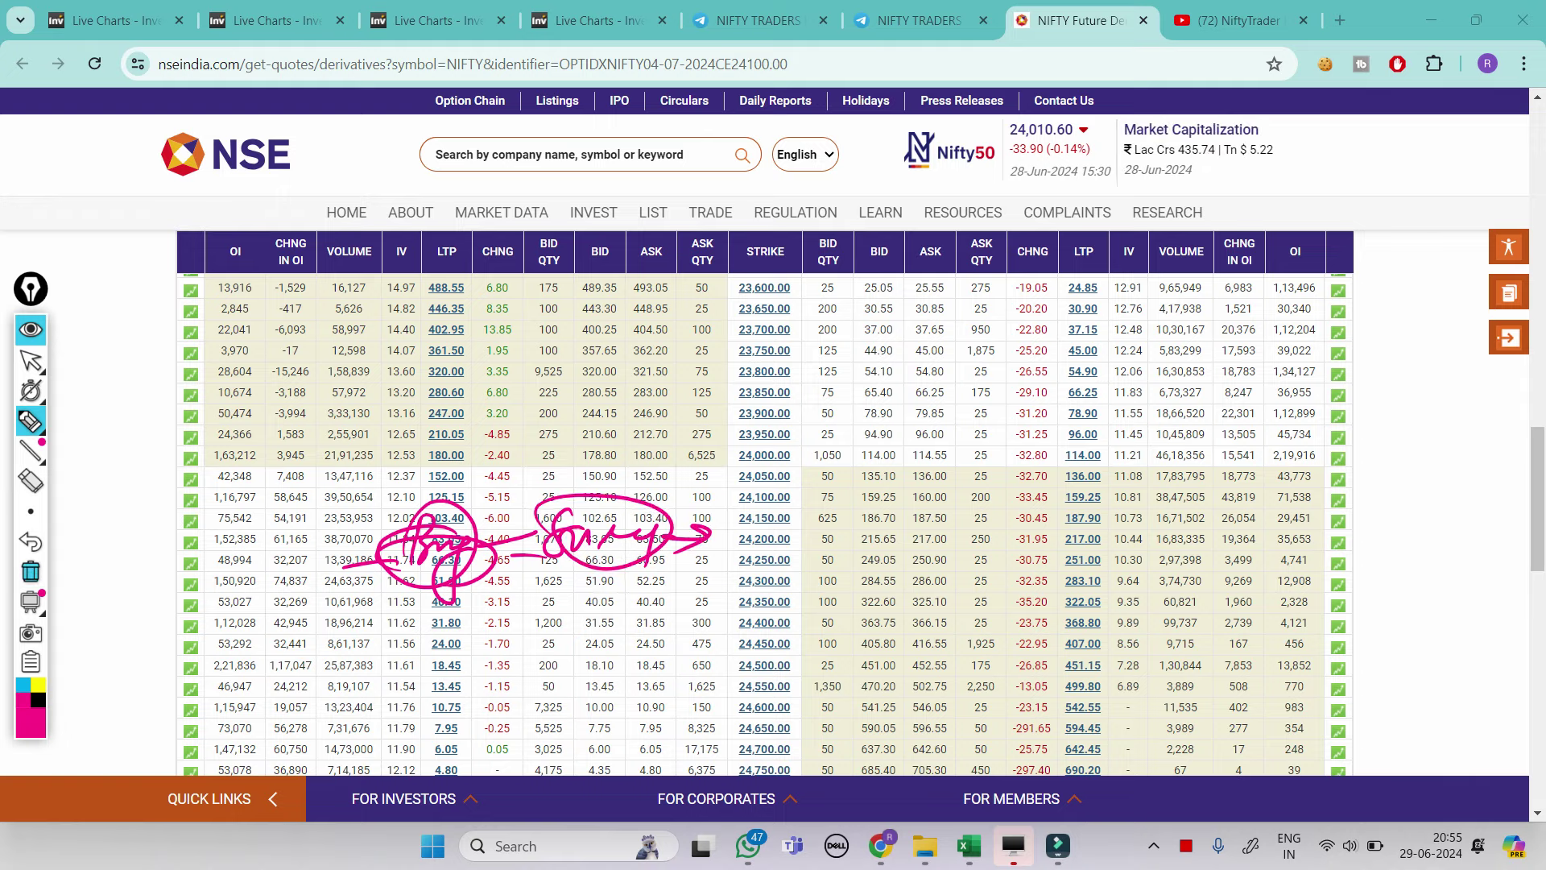
left_click(31, 571)
left_click(30, 361)
- Set the NIFTY option chain's expiry date to 25-Jul-2024 and look through its strikes
scroll(765, 523, "up", 14)
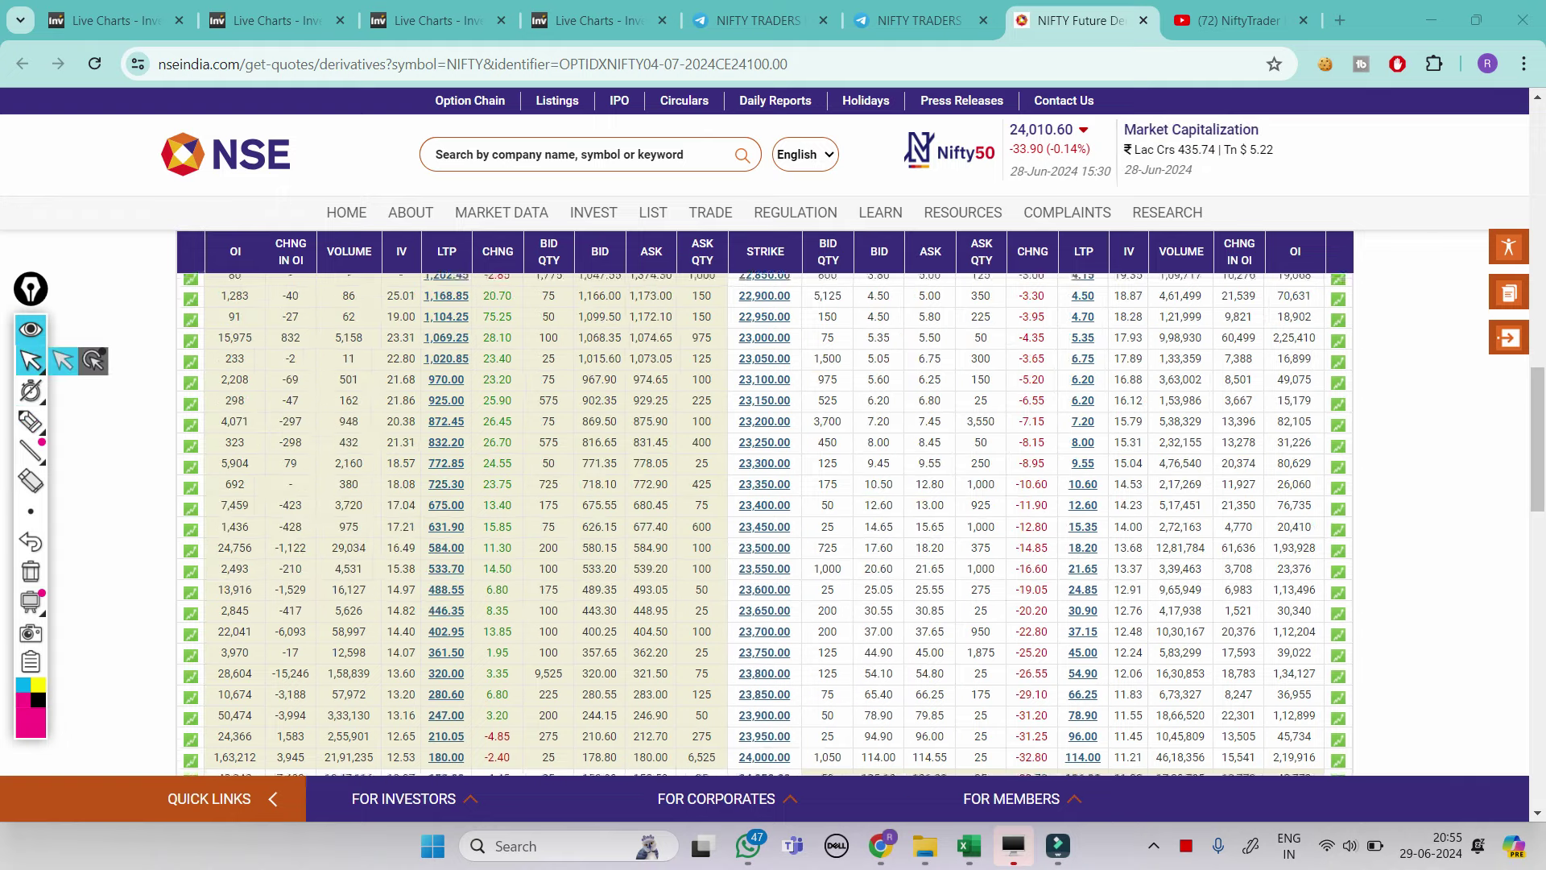
scroll(765, 524, "up", 7)
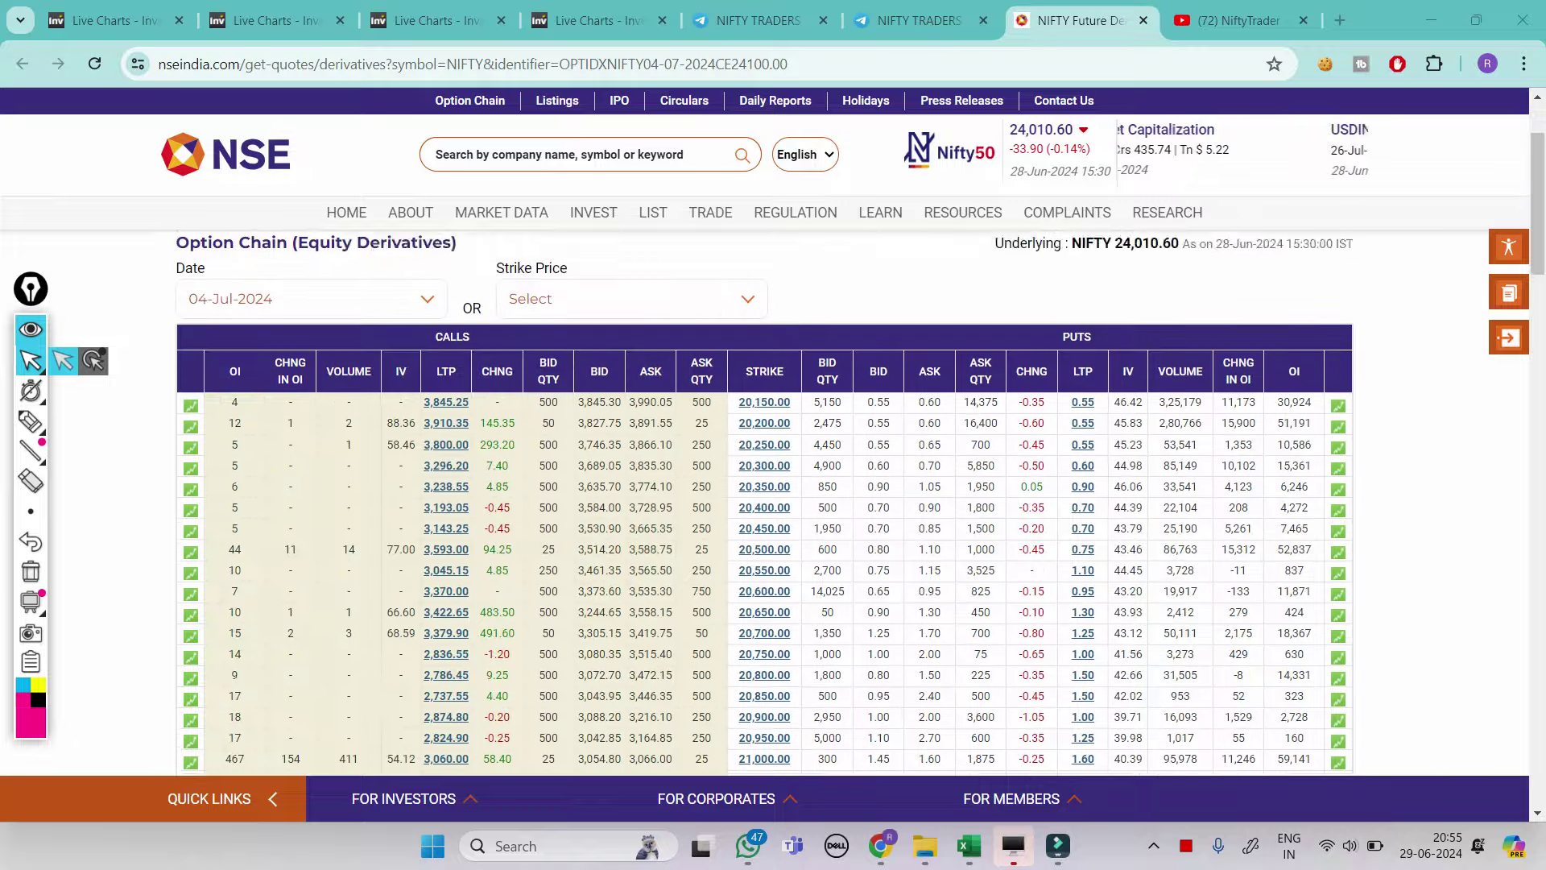
left_click(311, 416)
key("Down")
key("Down")
key("Down")
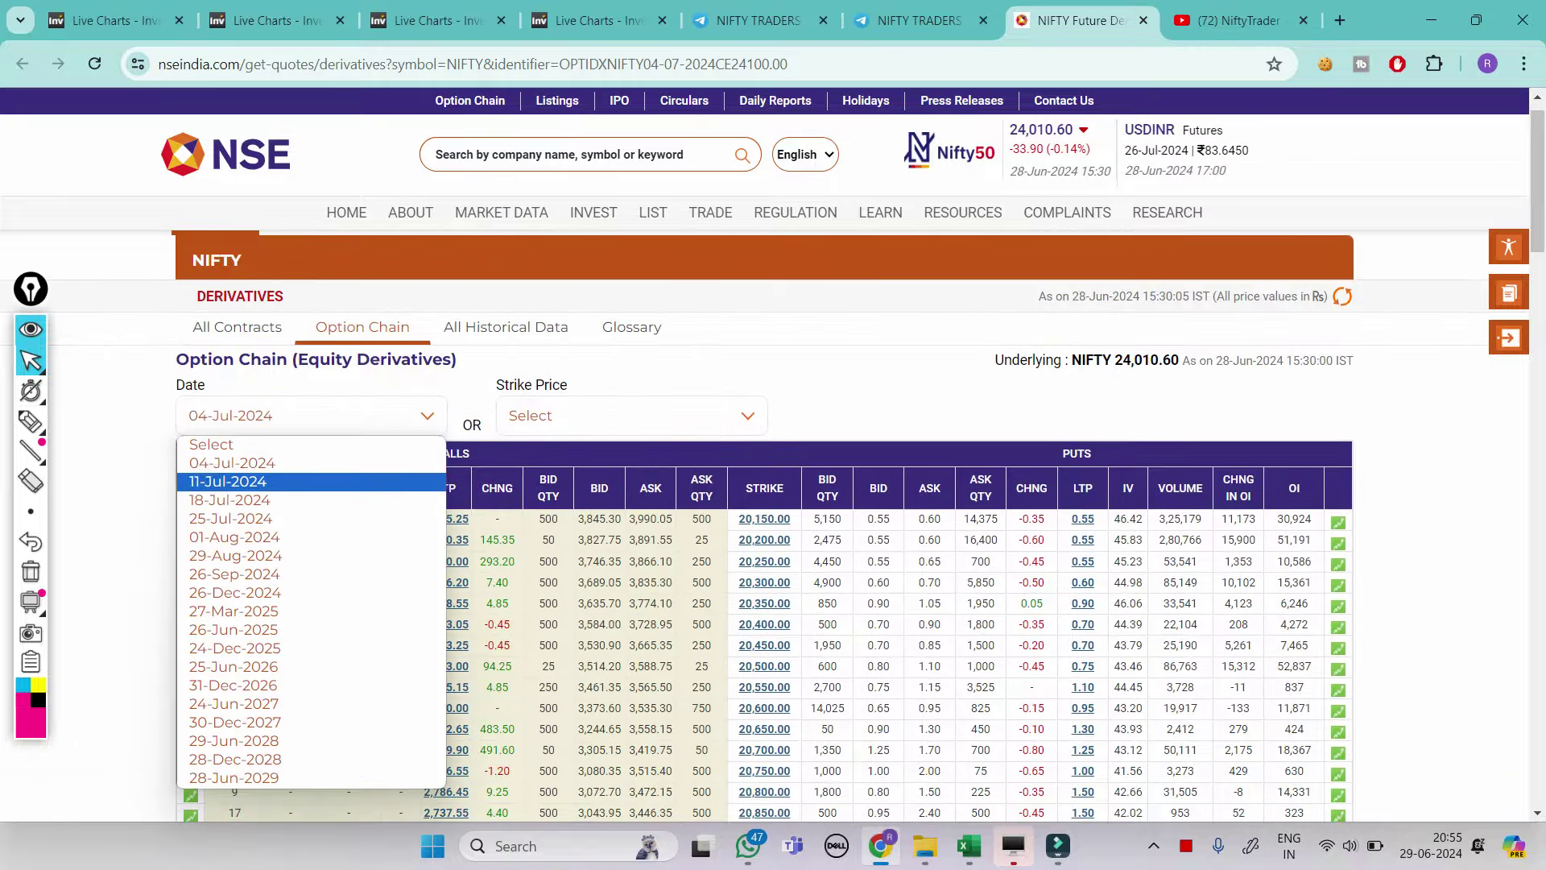
key("Return")
scroll(765, 523, "down", 20)
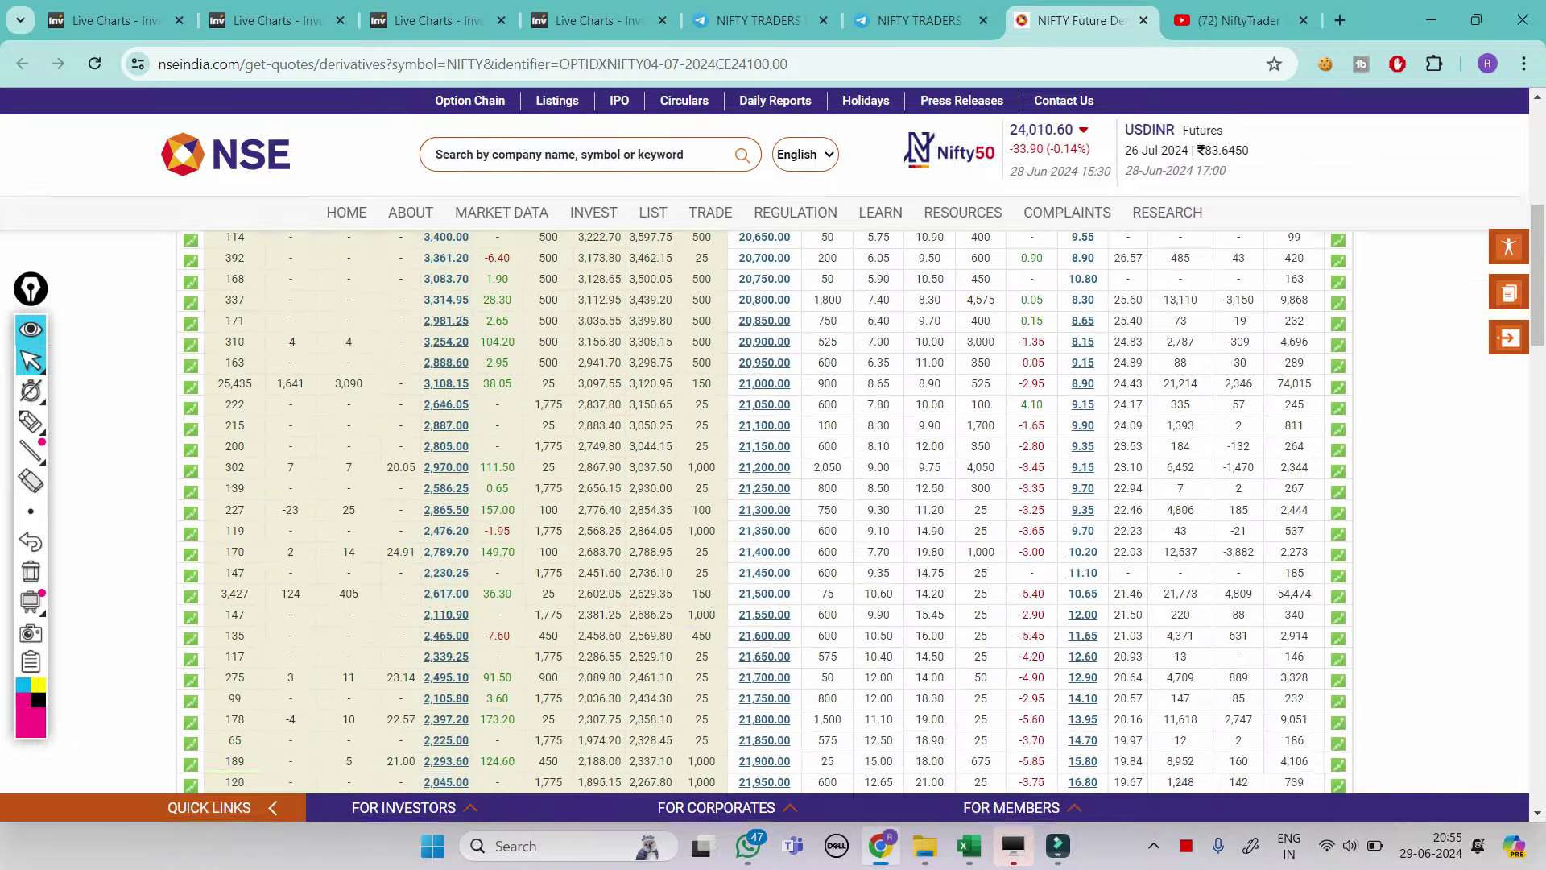
scroll(765, 524, "down", 7)
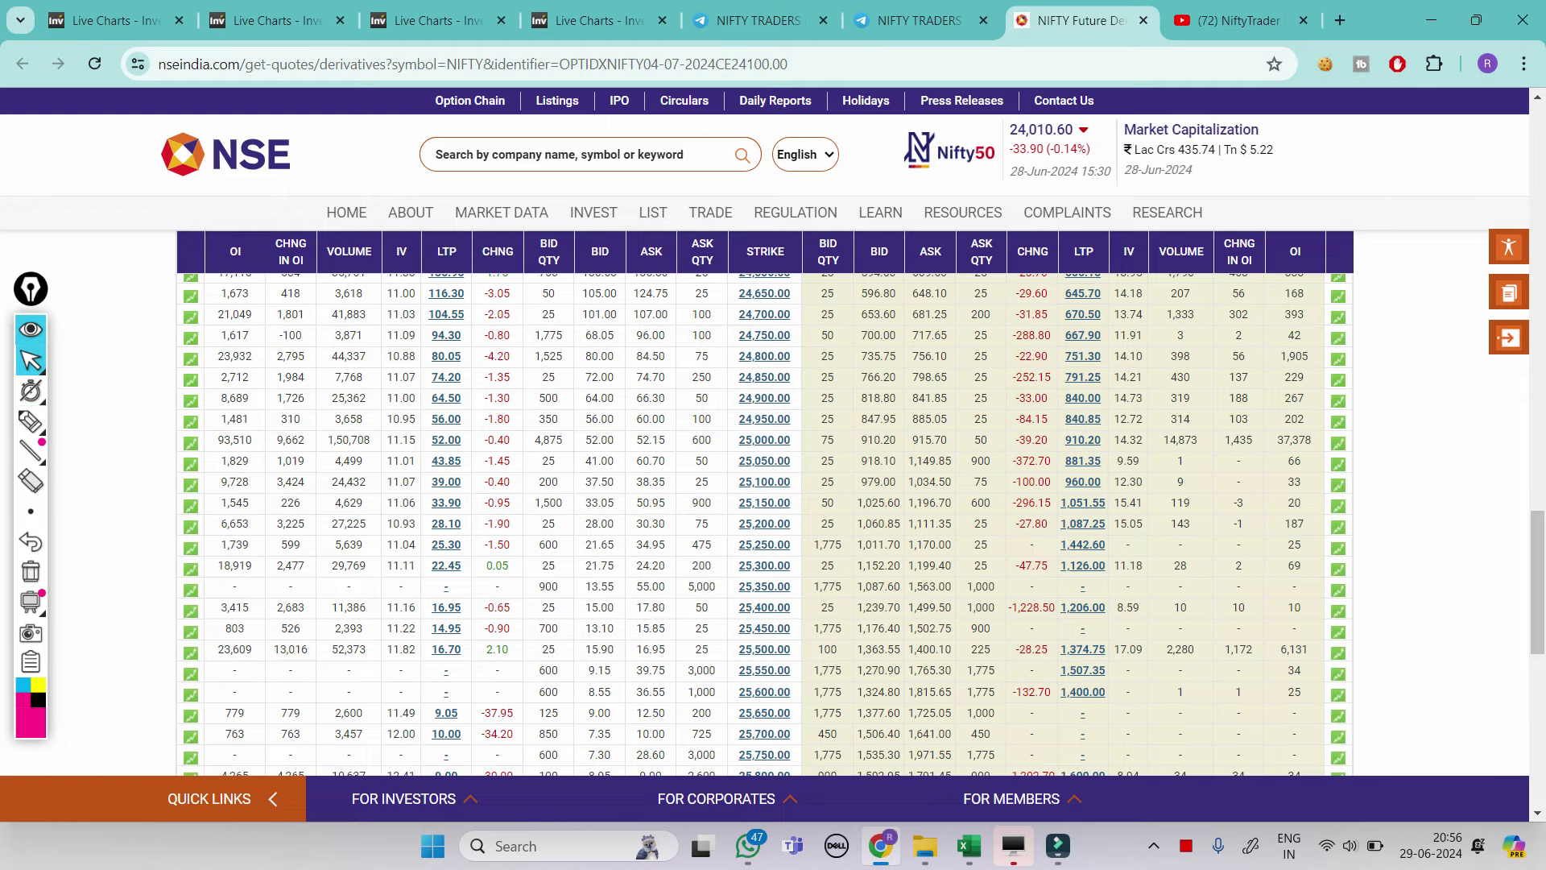
scroll(765, 523, "up", 8)
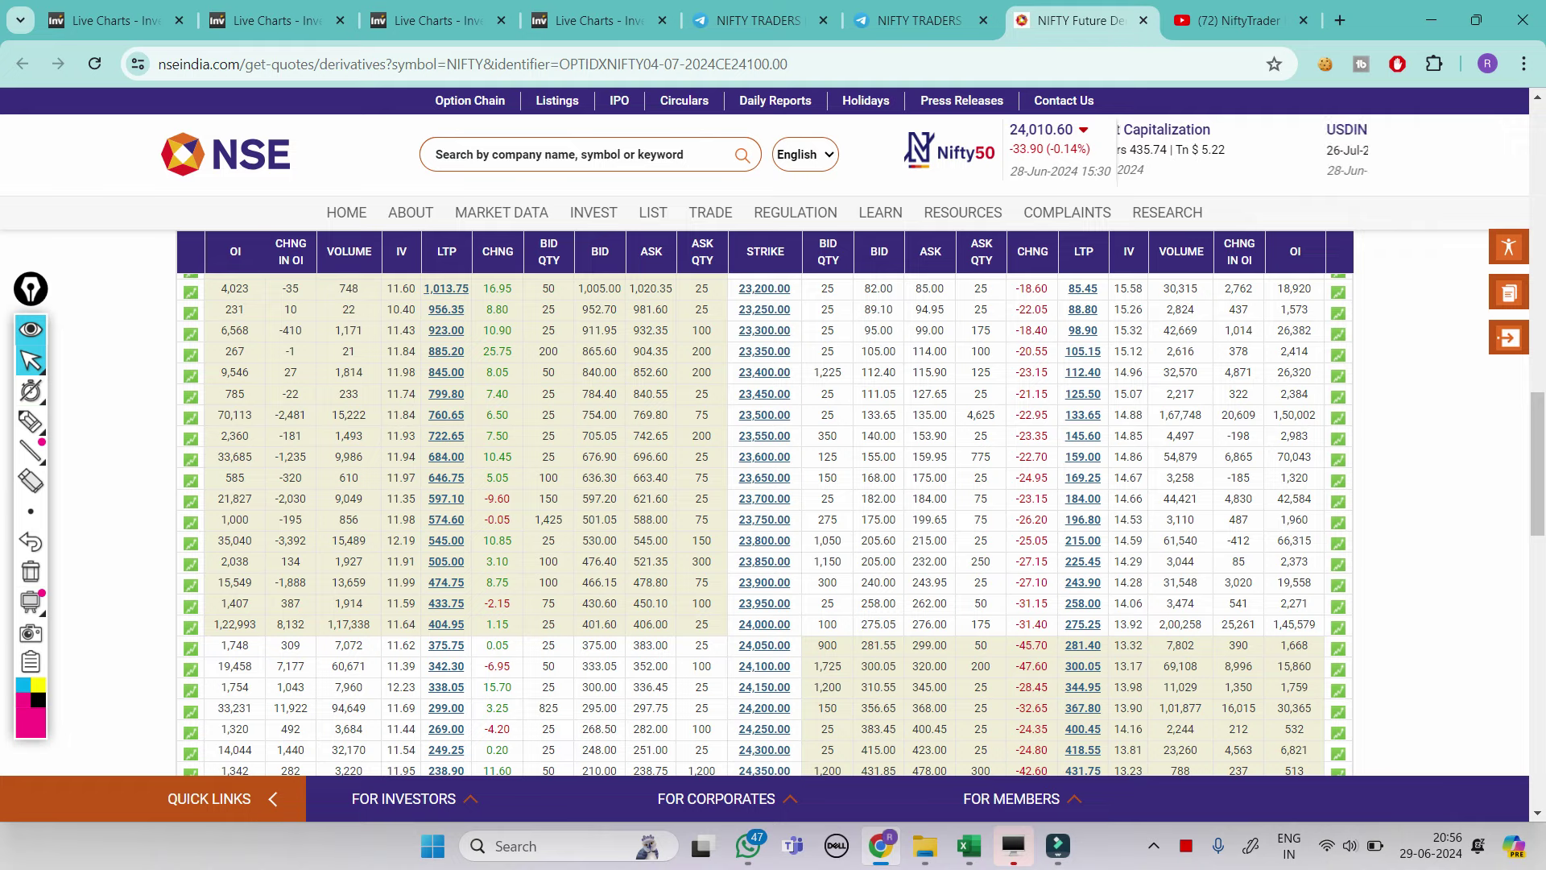
- Switch to the Excel workbook's SUMMERY sheet, show the lower NIFTY call tables and move the annotation toolbar over the empty columns beside them
left_click(969, 846)
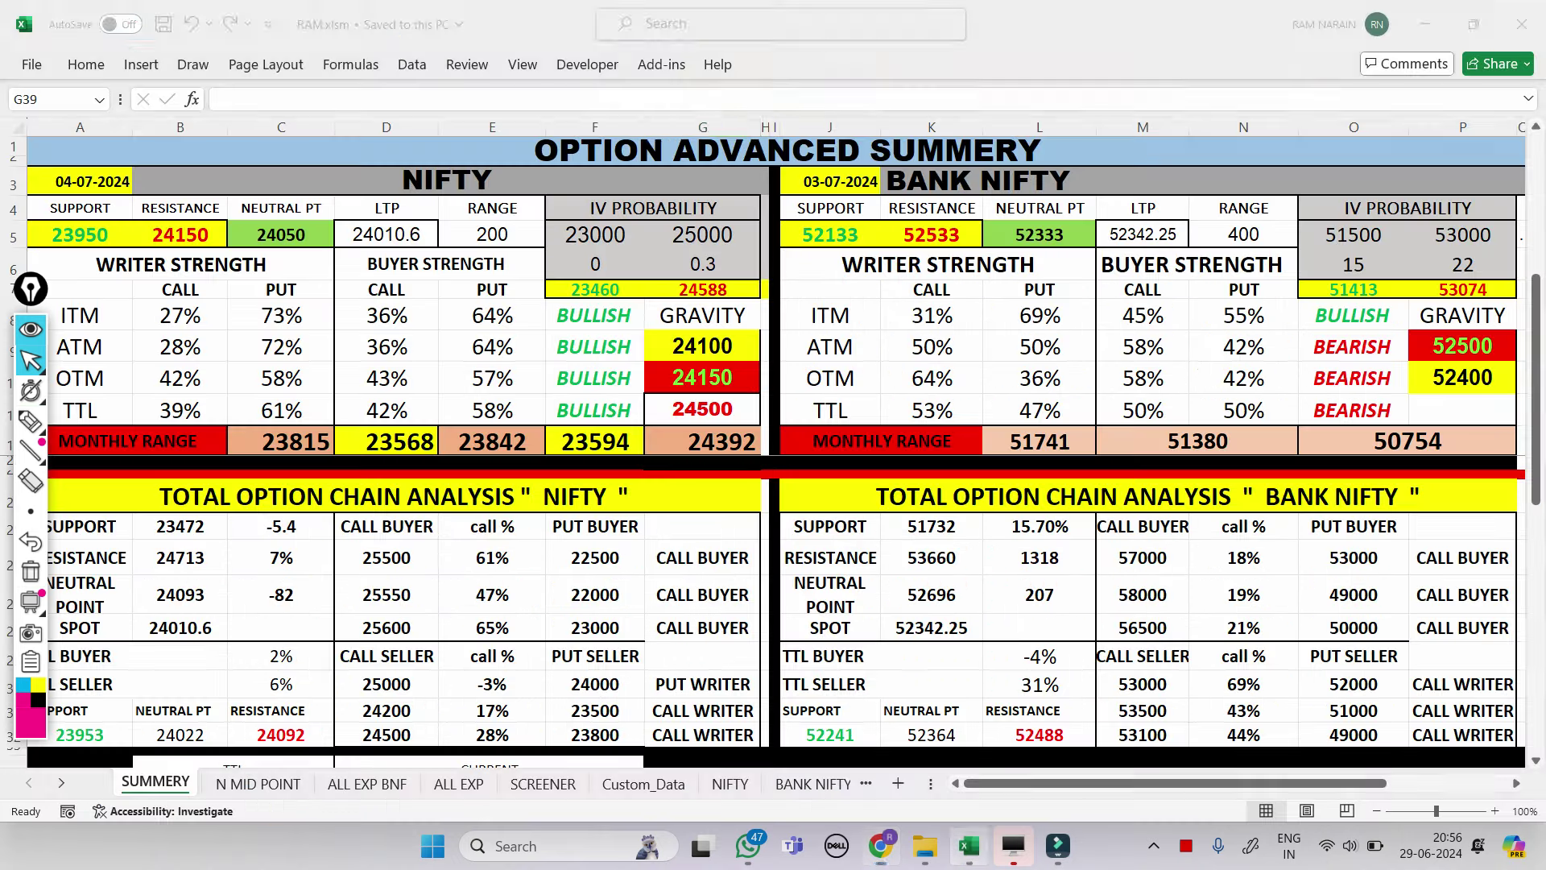
scroll(773, 612, "down", 3)
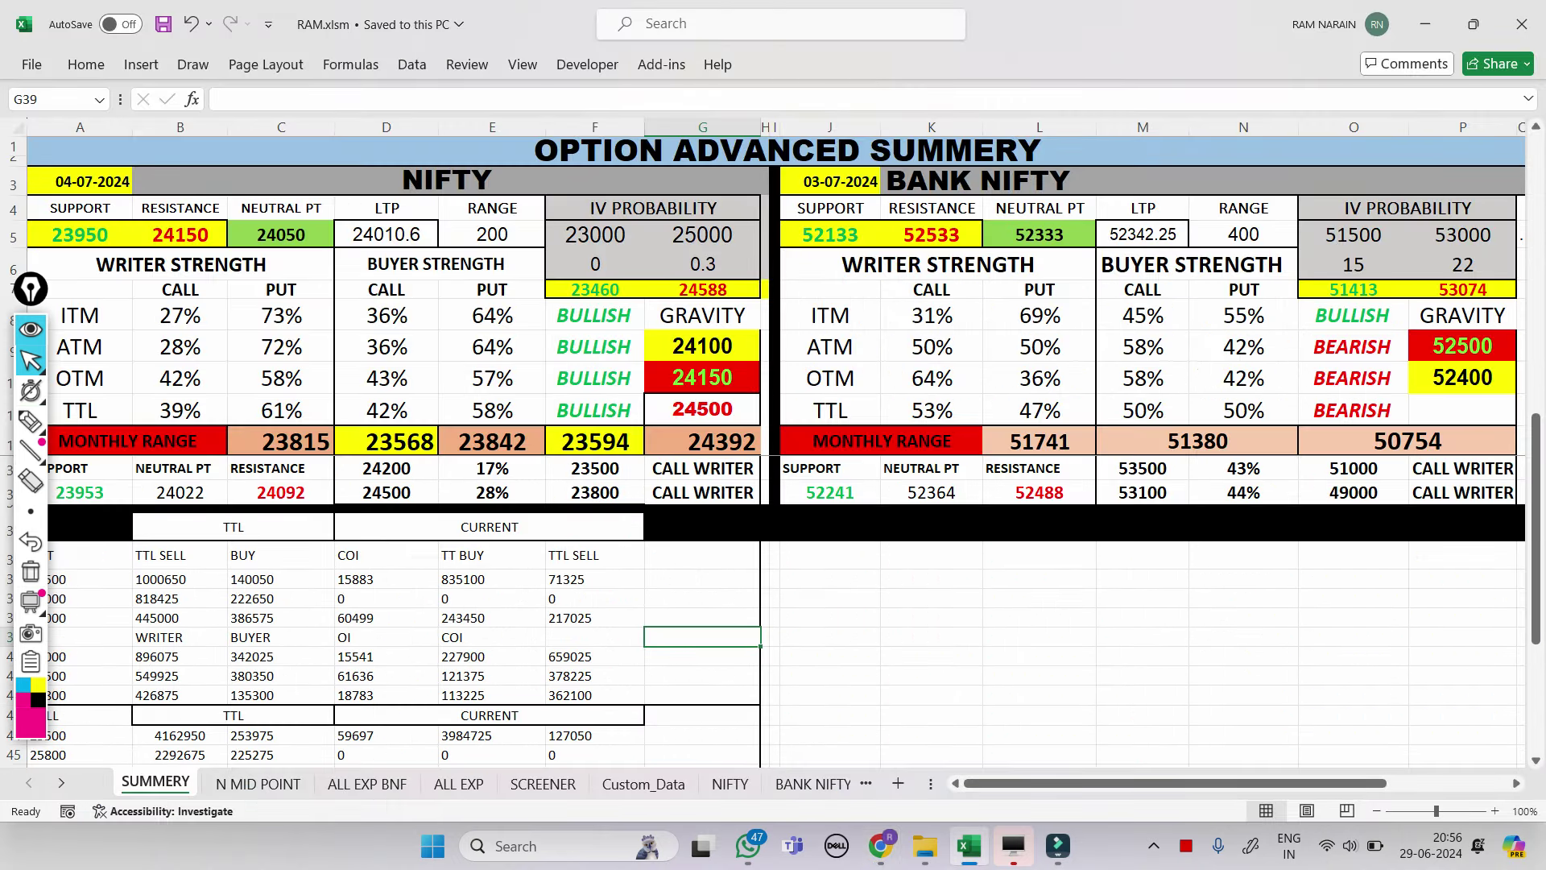
scroll(773, 604, "down", 3)
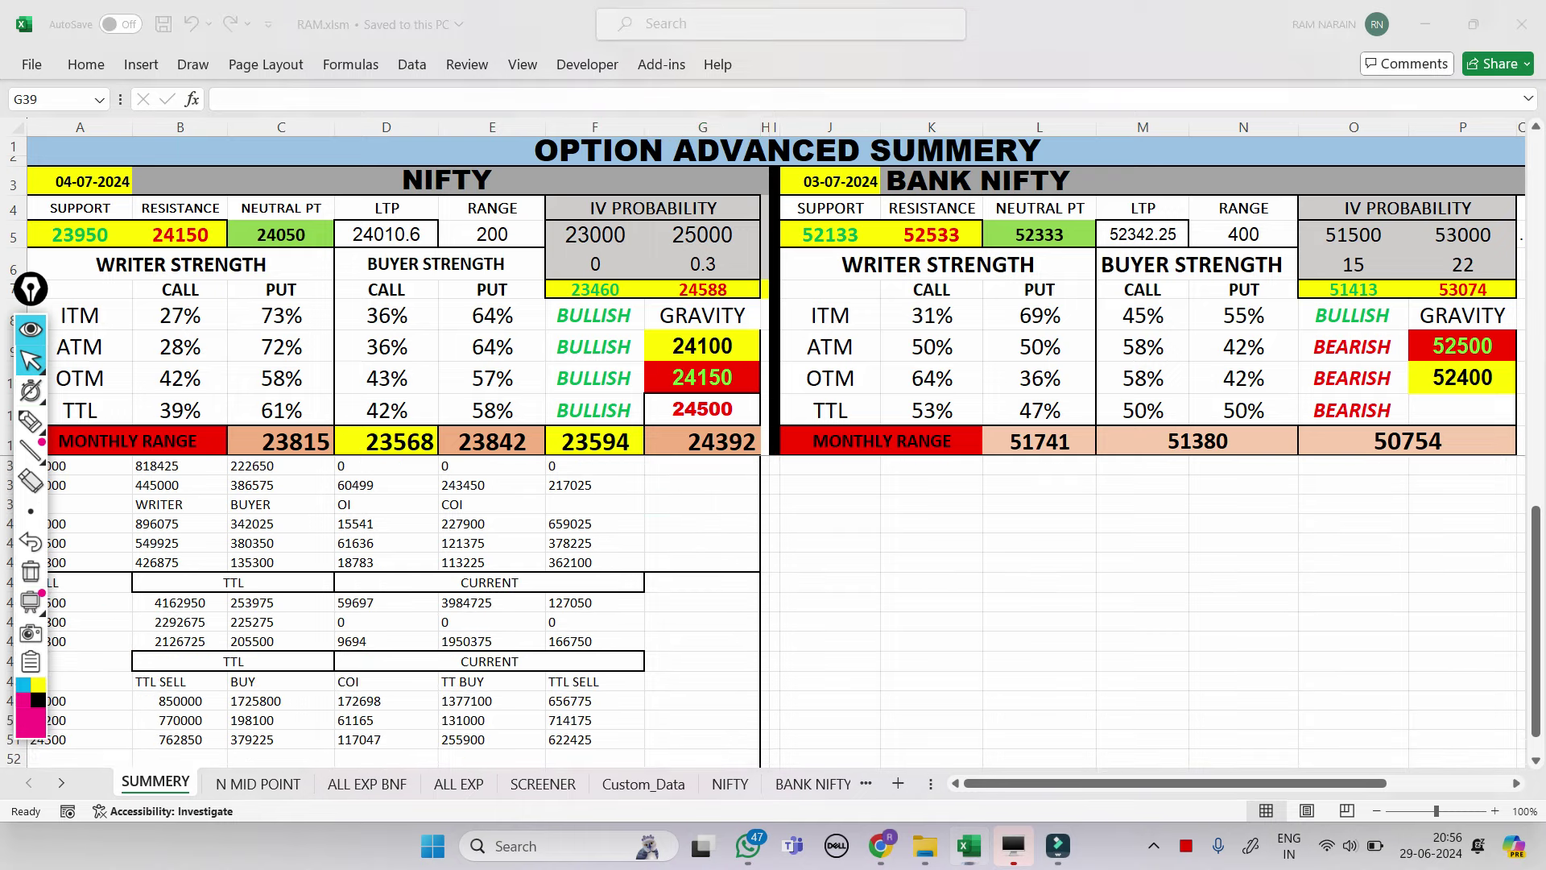
left_click_drag(31, 288, 1075, 363)
scroll(386, 613, "down", 1)
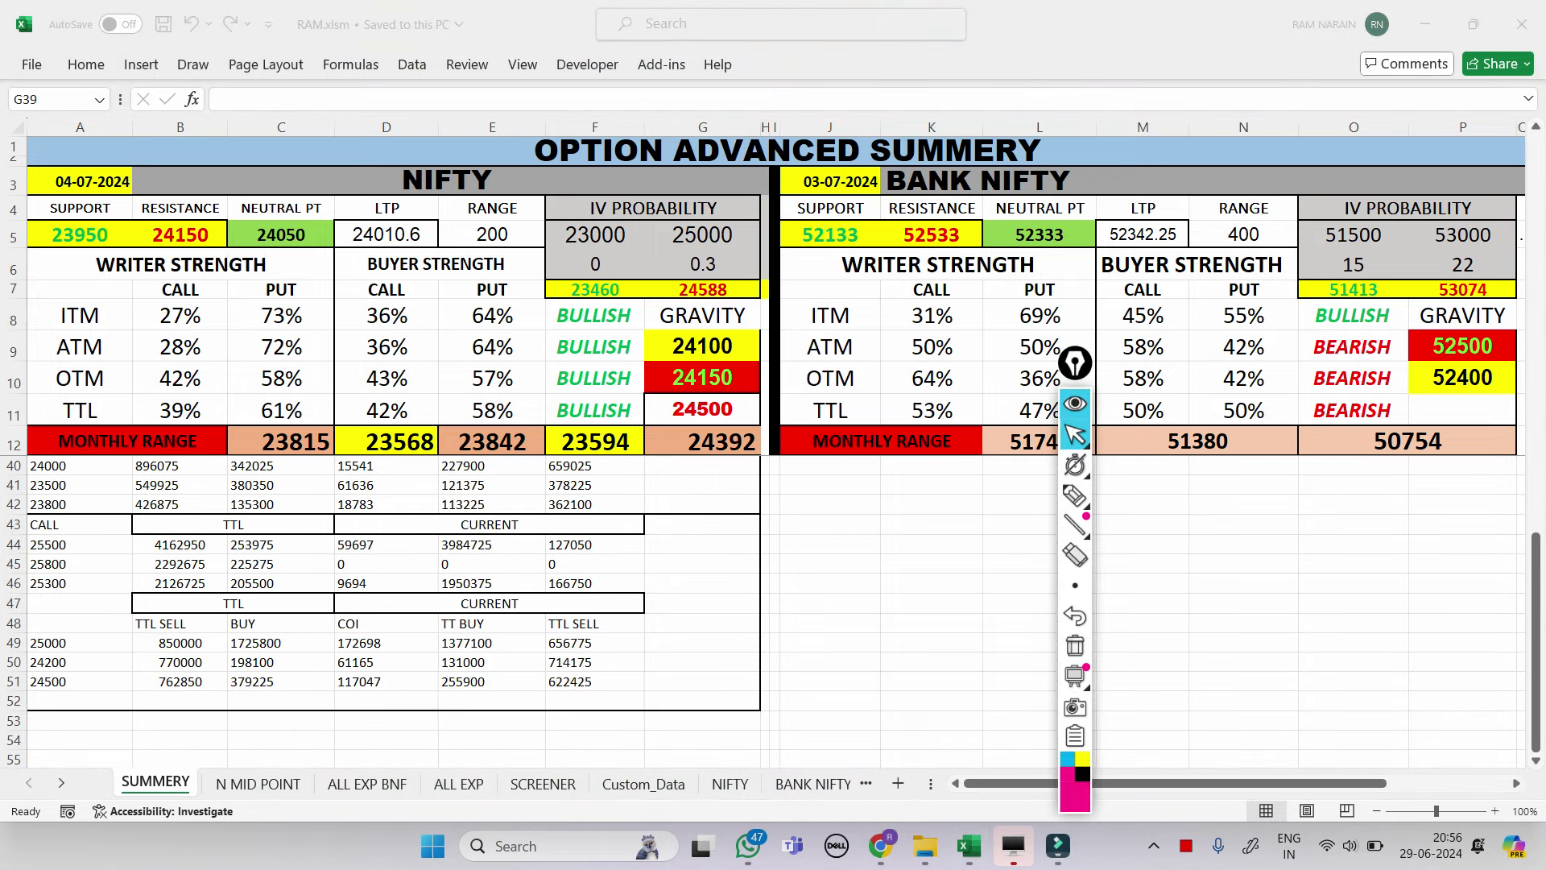
- Circle the total sell and buy values in the 25000 call row with the pen, tick the buy value and clear the marks
left_click(1075, 495)
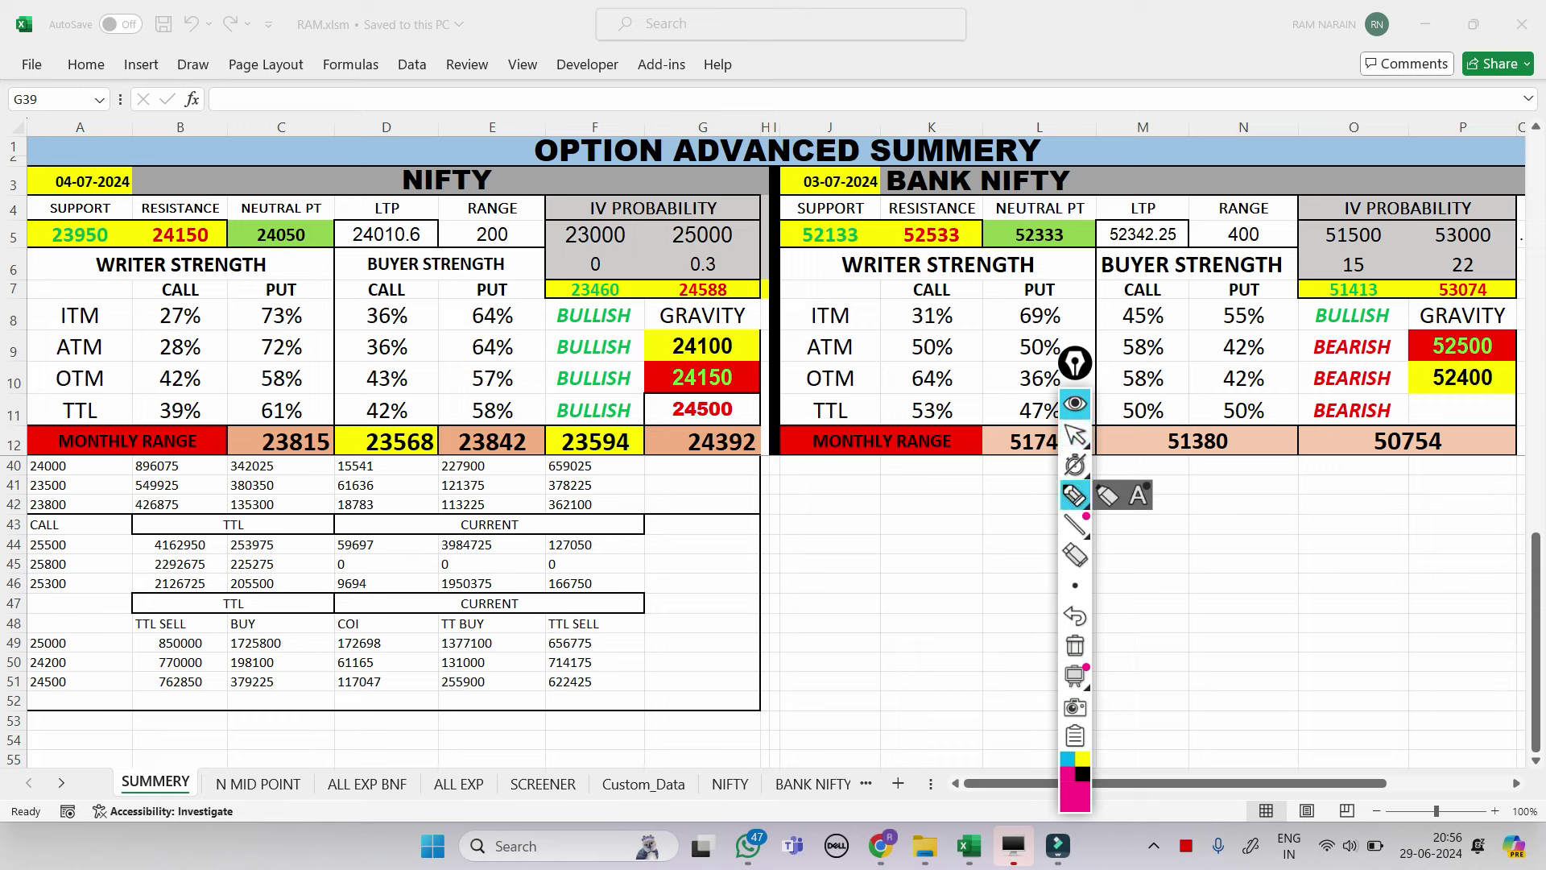
mouse_move(184, 632)
left_mouse_down()
mouse_move(150, 643)
mouse_move(306, 620)
left_mouse_up()
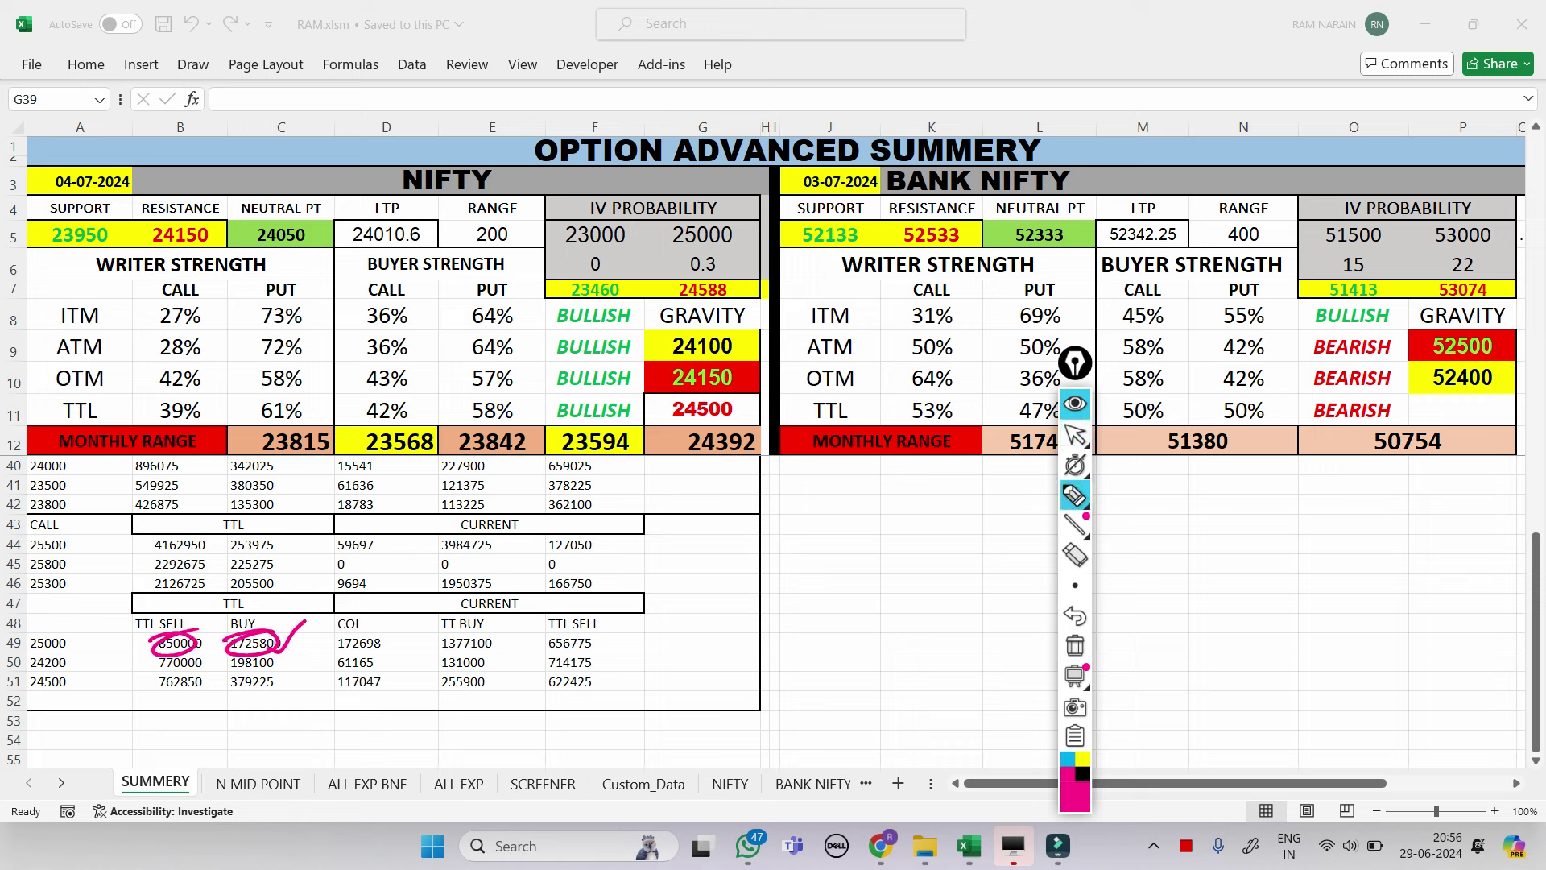
left_click(1075, 646)
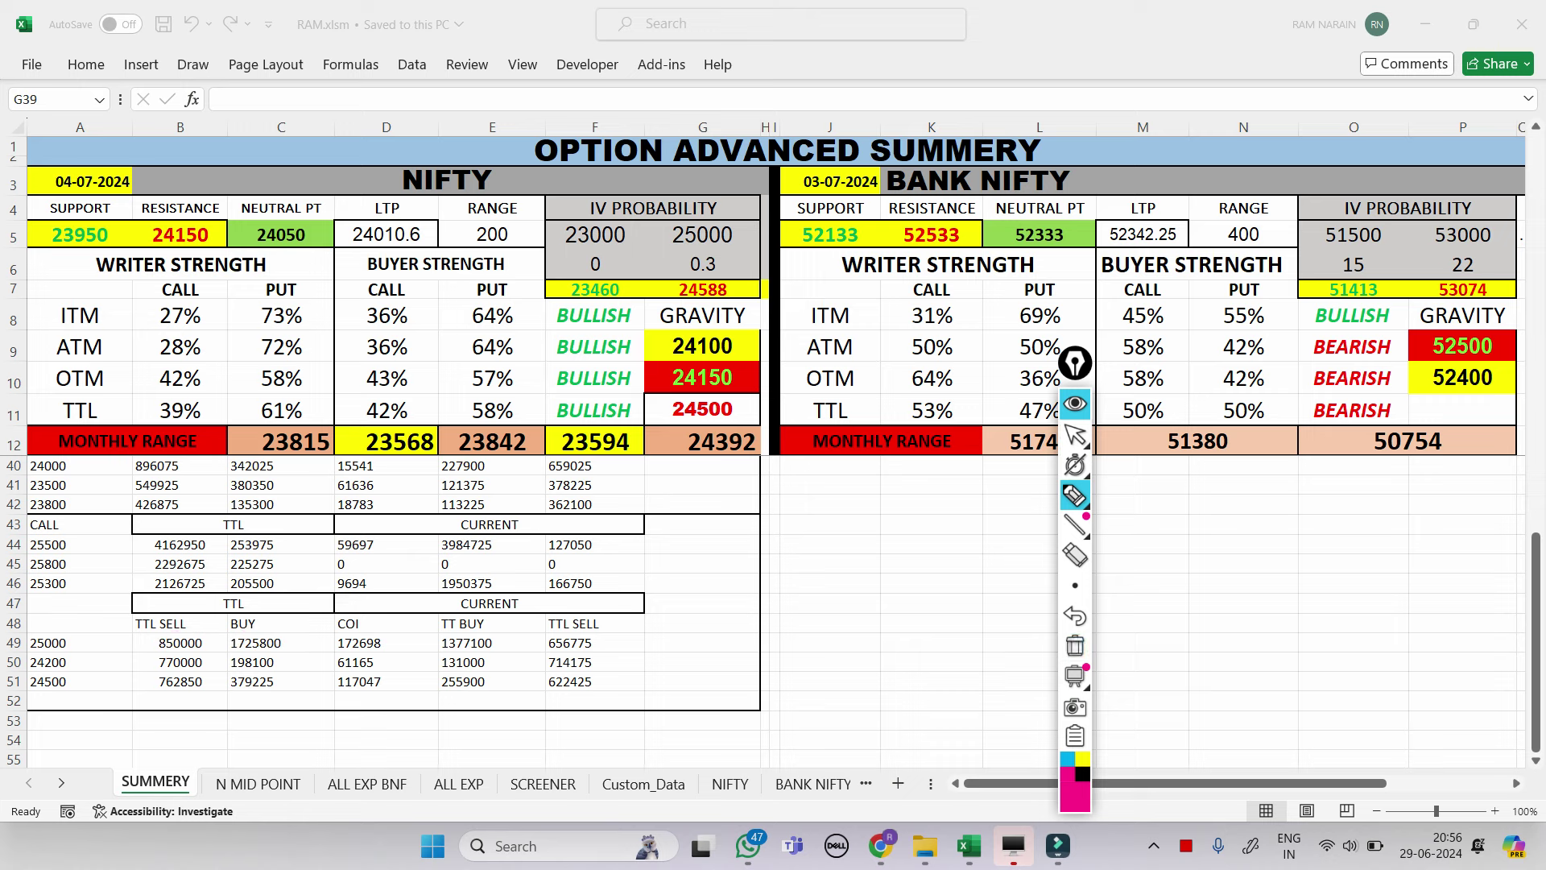
- Annotate the 25000 row's current TT BUY and TTL SELL values with circles, an arrow and a circled "Buy", and clear the ink
mouse_move(435, 640)
left_mouse_down()
mouse_move(464, 632)
mouse_move(505, 649)
mouse_move(439, 657)
mouse_move(428, 616)
left_mouse_up()
mouse_move(270, 641)
left_mouse_down()
mouse_move(298, 604)
mouse_move(447, 618)
mouse_move(416, 628)
mouse_move(512, 668)
mouse_move(493, 679)
left_mouse_up()
mouse_move(685, 605)
left_mouse_down()
mouse_move(681, 644)
mouse_move(706, 632)
mouse_move(741, 644)
mouse_move(736, 681)
left_mouse_up()
mouse_move(764, 644)
left_mouse_down()
mouse_move(689, 670)
mouse_move(762, 644)
left_mouse_up()
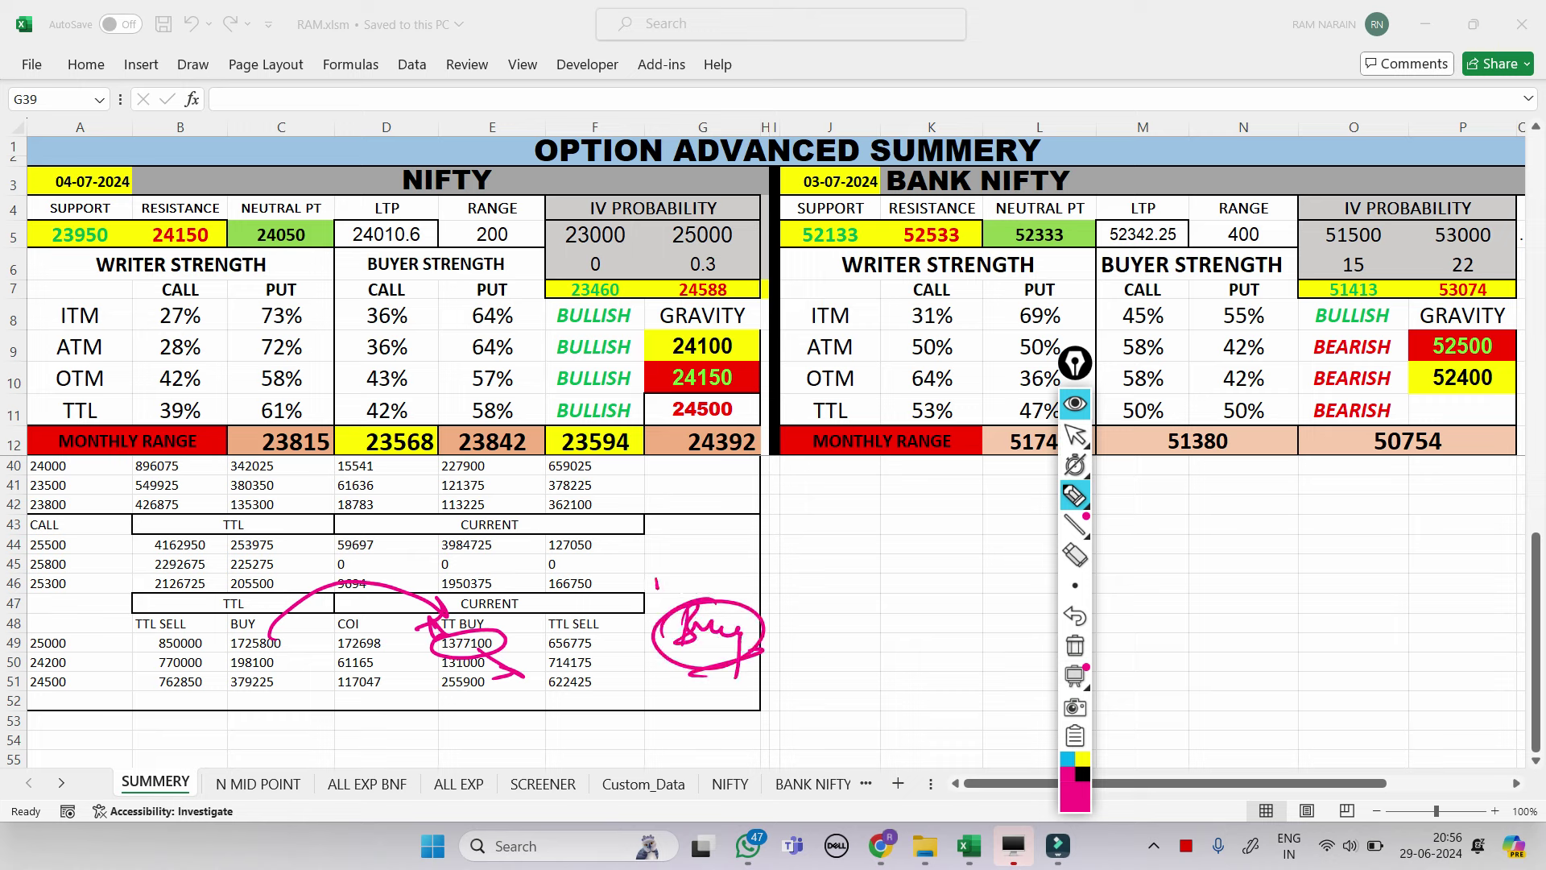
left_click_drag(657, 588, 668, 538)
left_click_drag(669, 573, 682, 565)
mouse_move(596, 632)
left_mouse_down()
mouse_move(557, 670)
mouse_move(600, 669)
mouse_move(576, 688)
left_mouse_up()
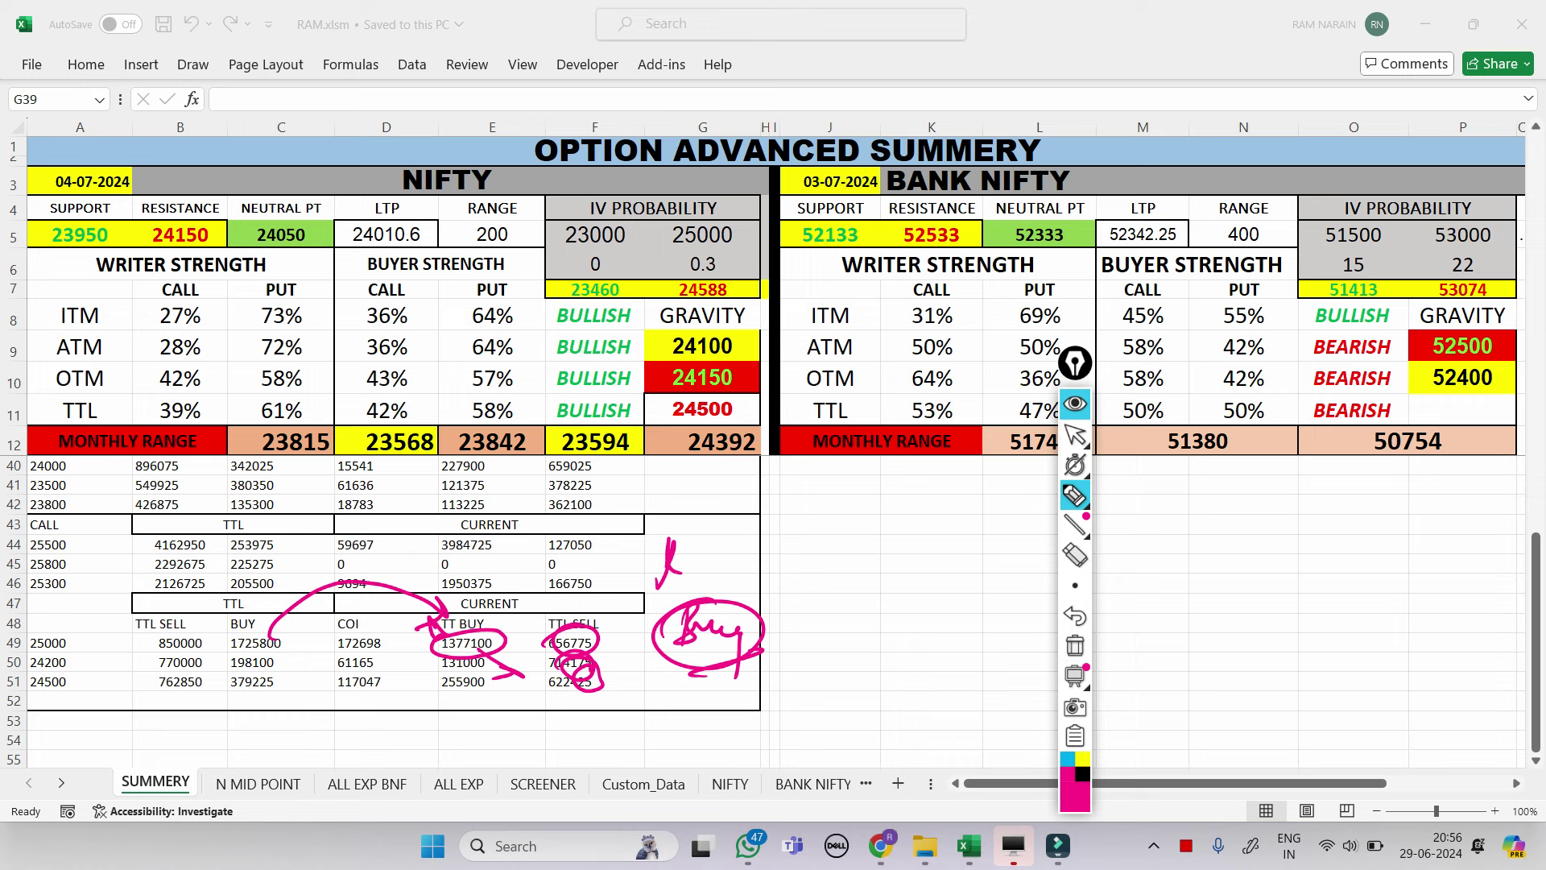
left_click(1076, 645)
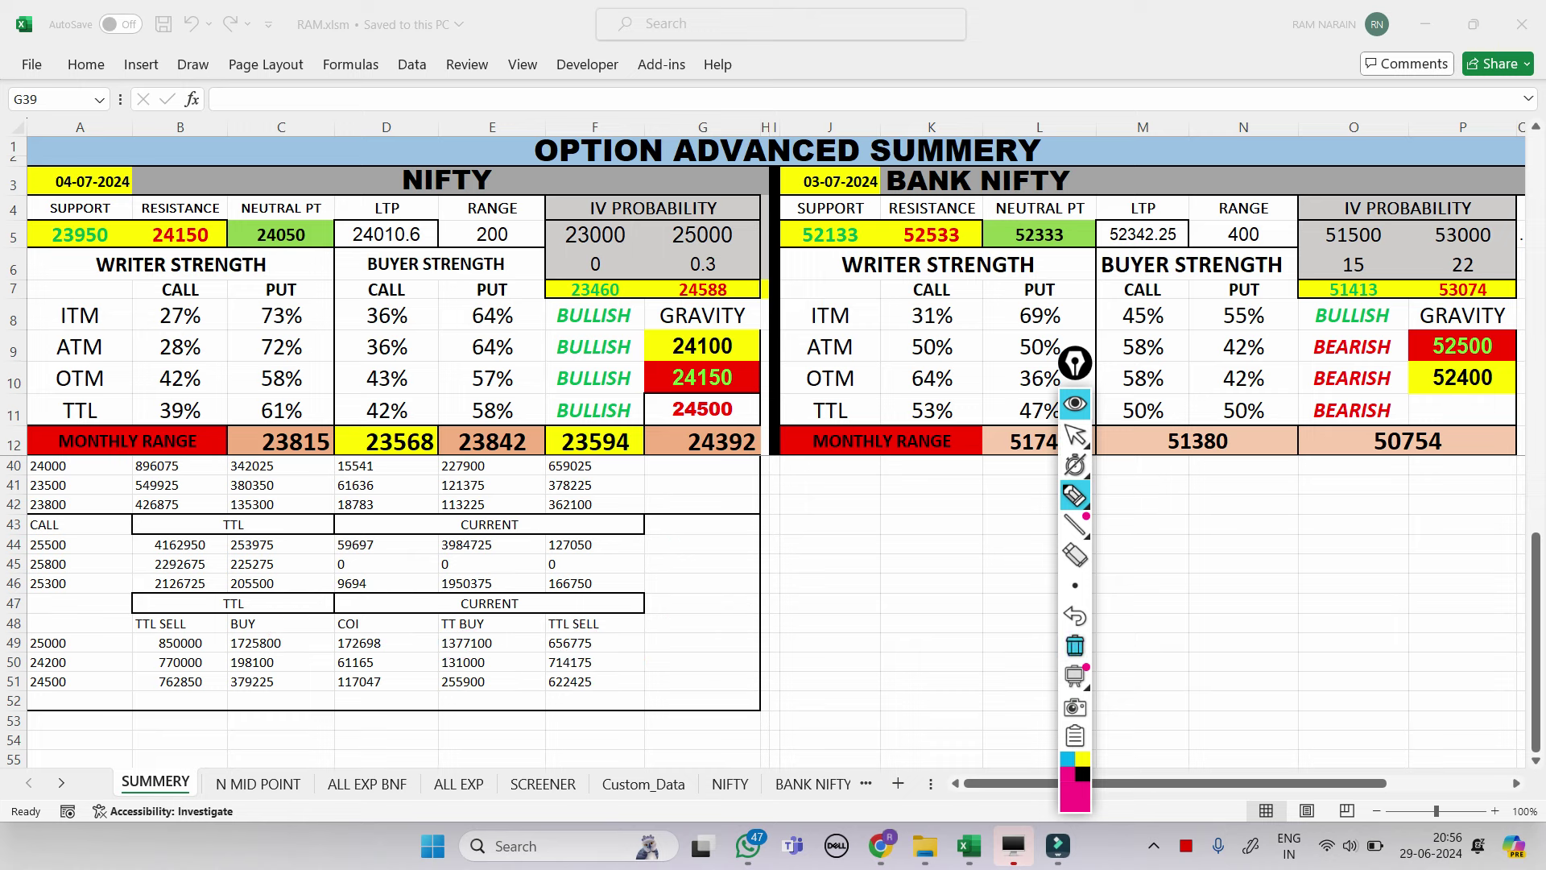
left_click(1076, 435)
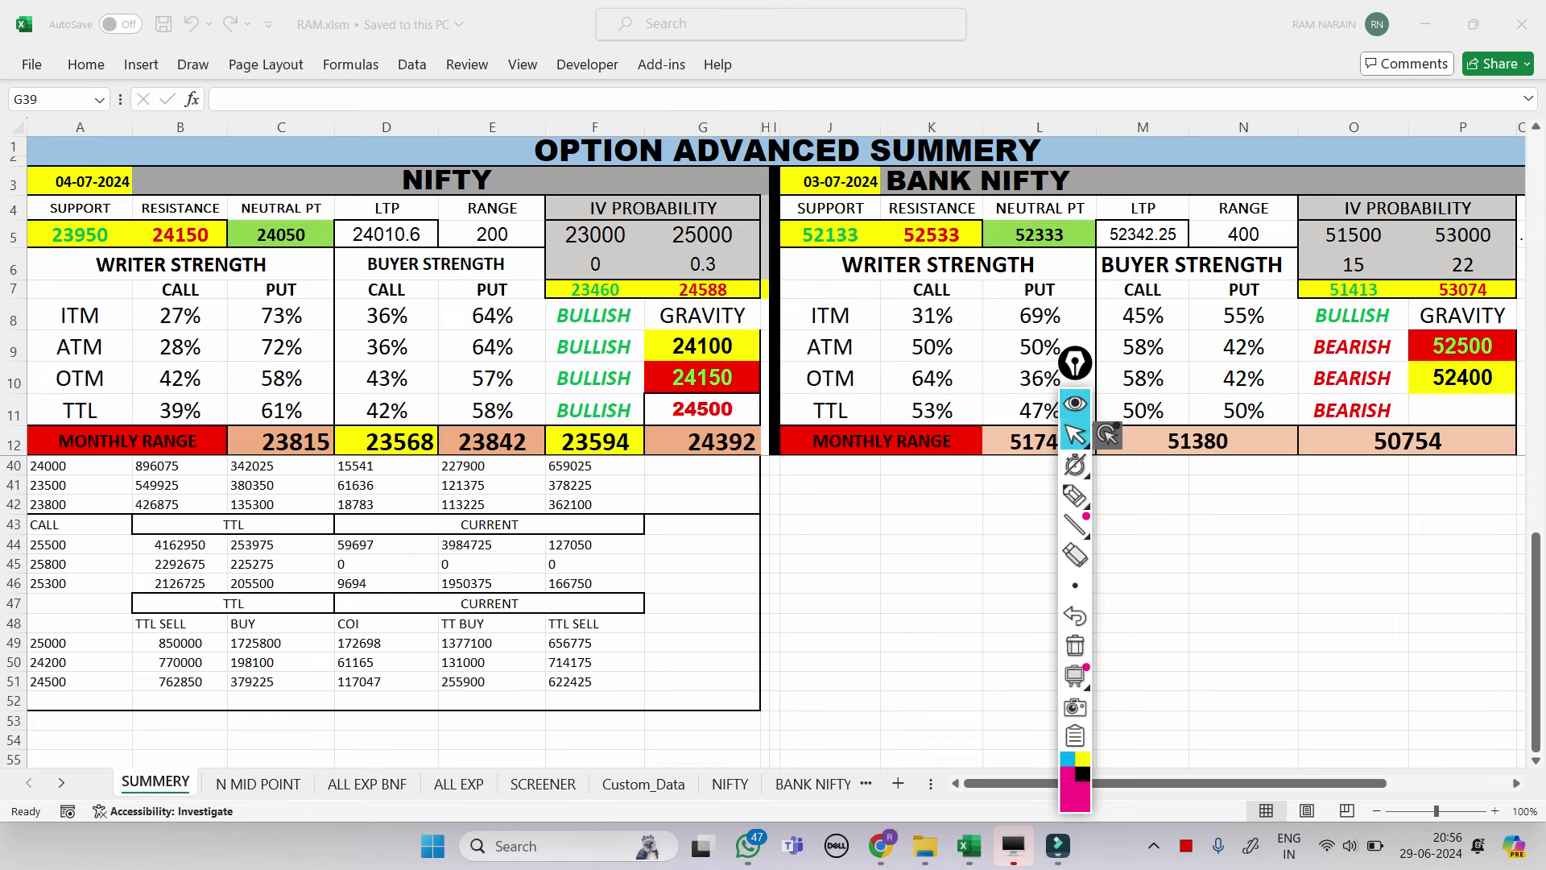
- Open the NIFTY sheet and look through its strike table up to the lowest strikes
left_click(61, 783)
left_click(61, 783)
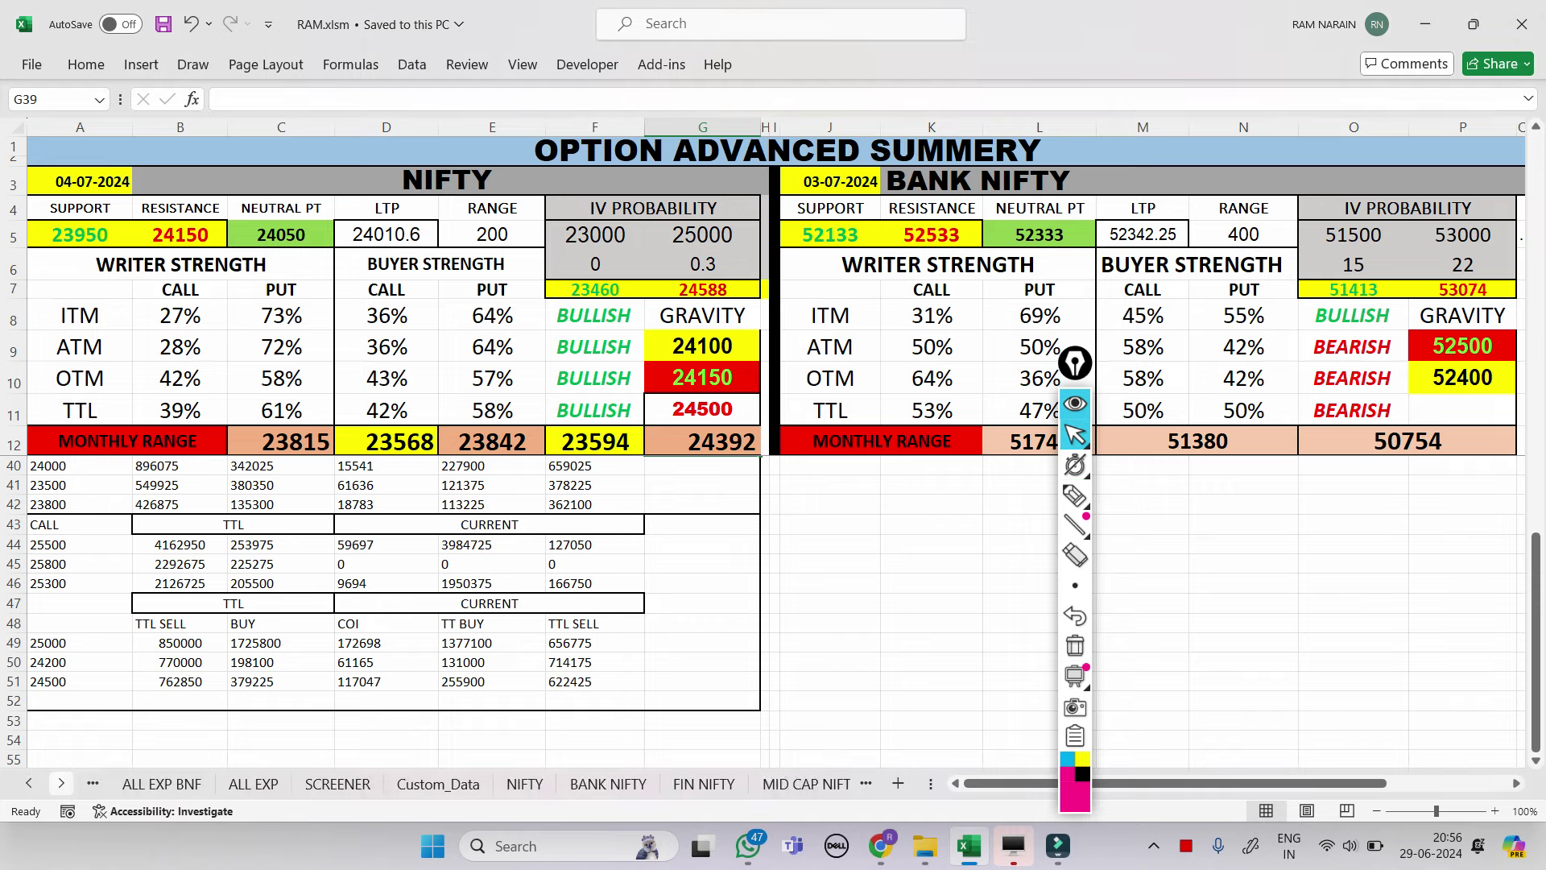
left_click(524, 783)
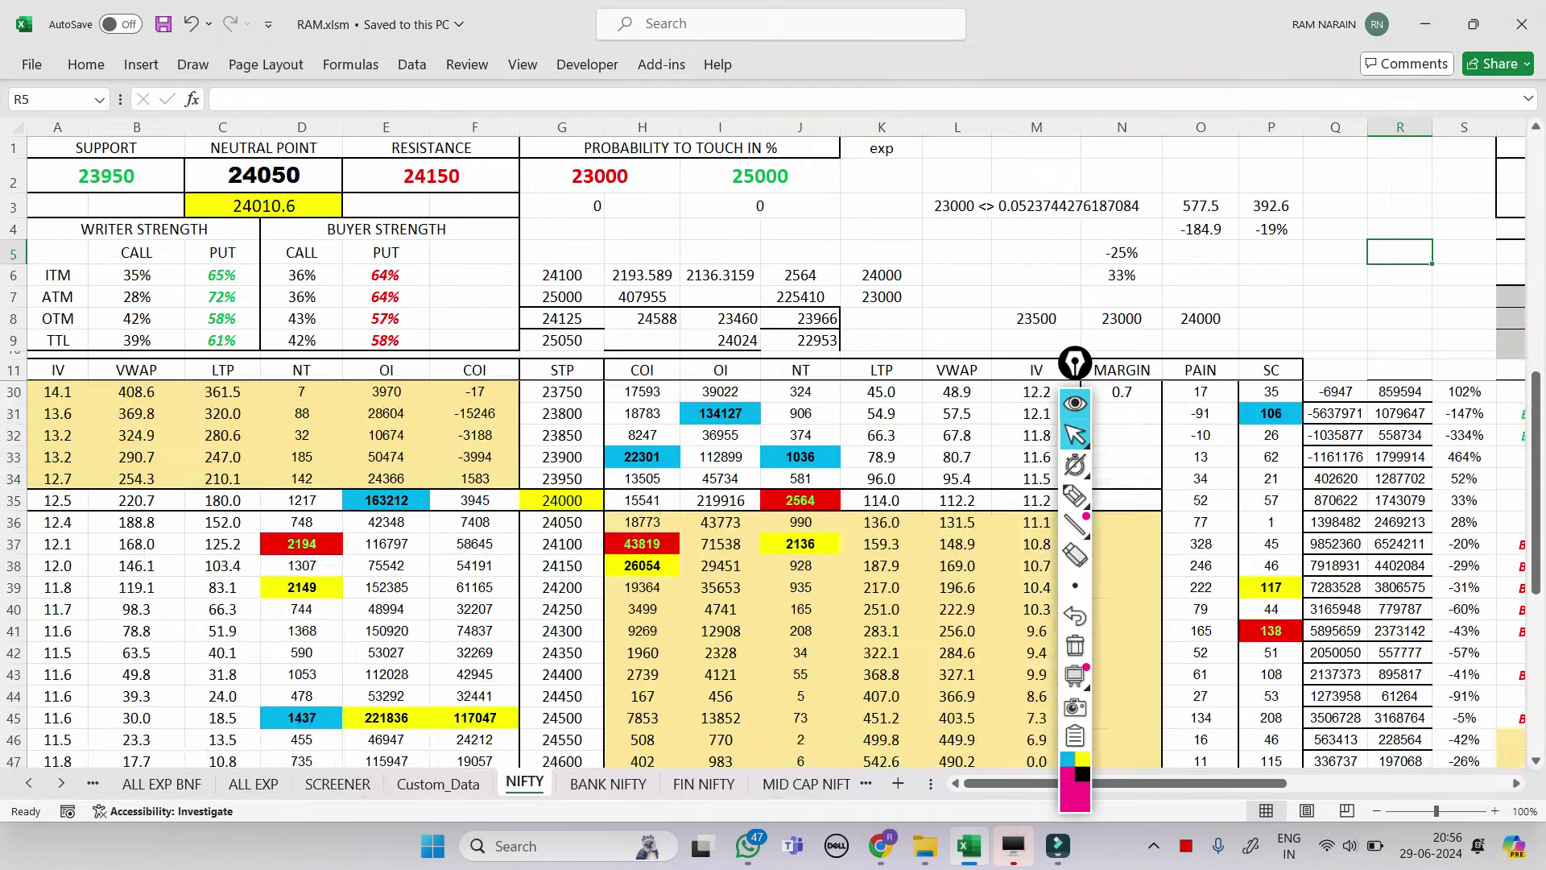
scroll(532, 563, "up", 6)
scroll(773, 573, "down", 1)
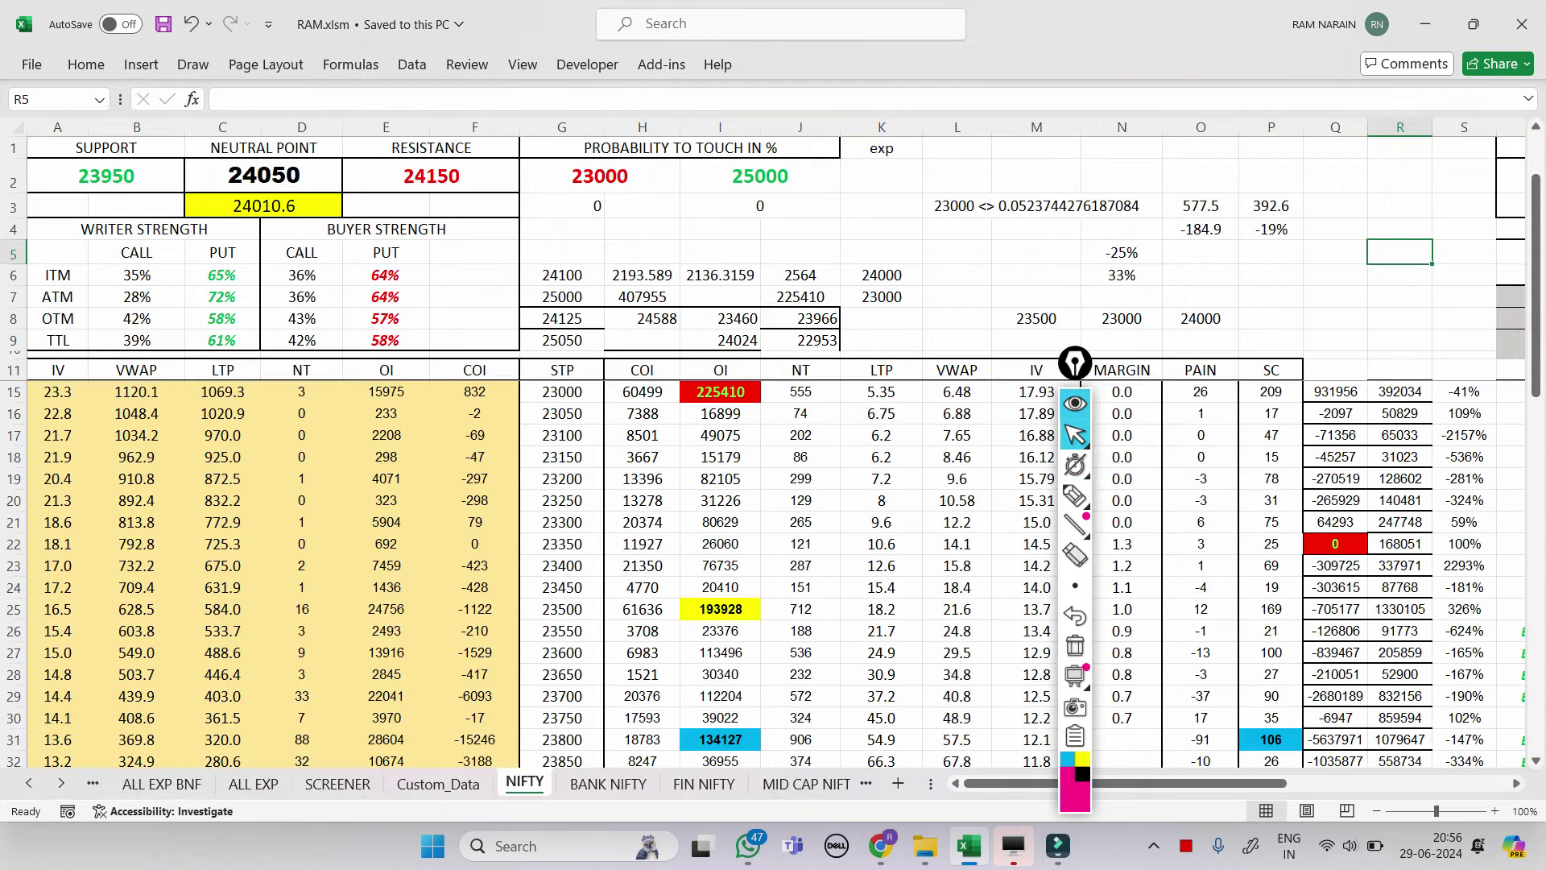
scroll(773, 574, "up", 1)
- Circle the put COI, OI and LTP values in the 23000 strike row with the pen, and clear the marks
mouse_move(1074, 496)
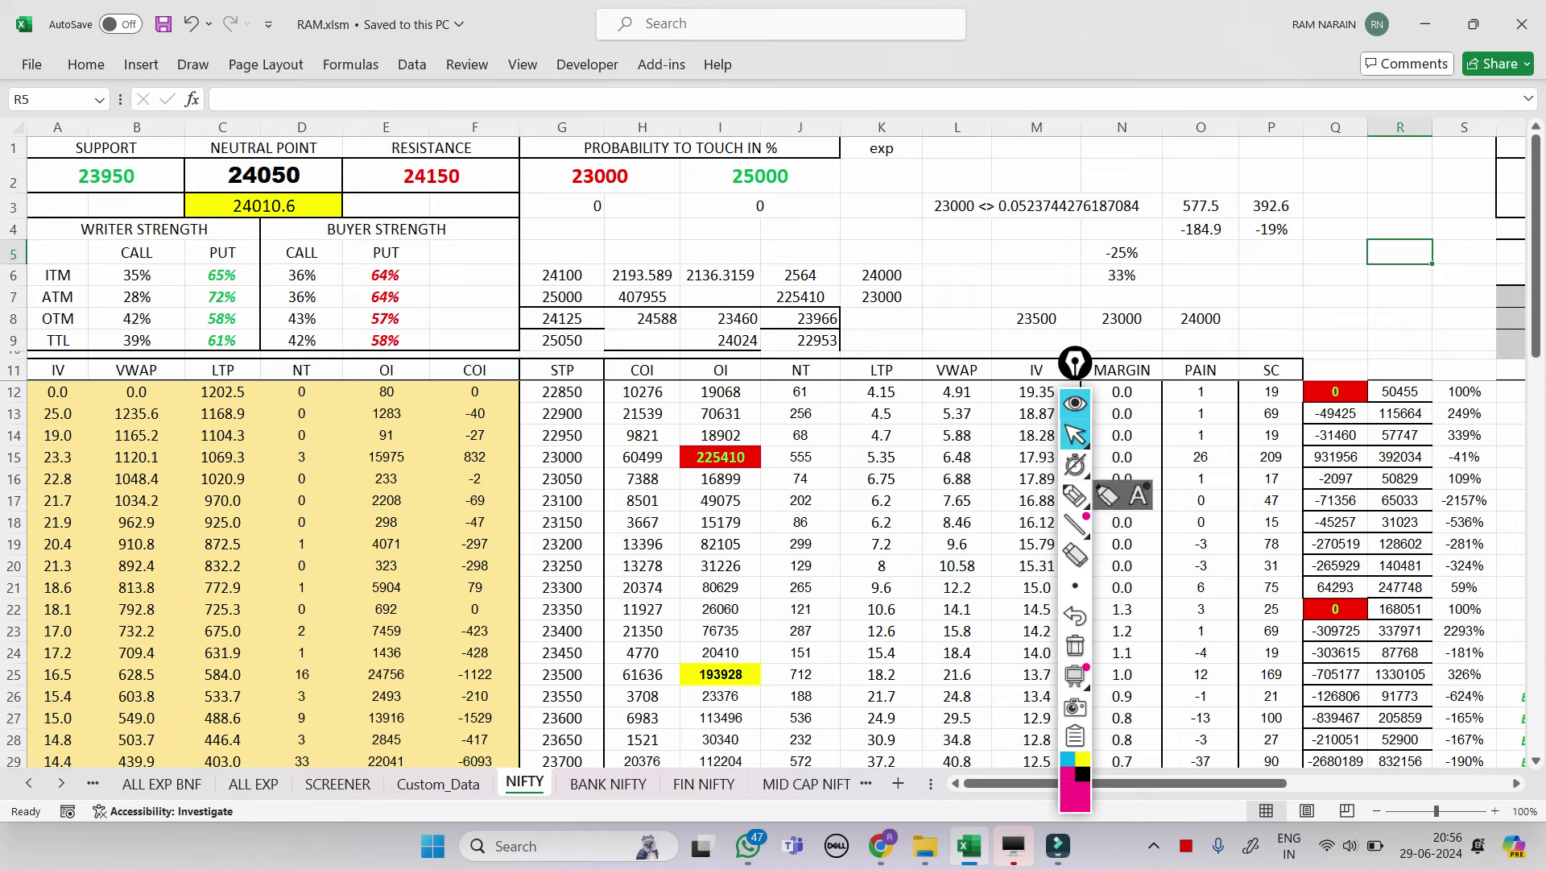
left_click(1075, 496)
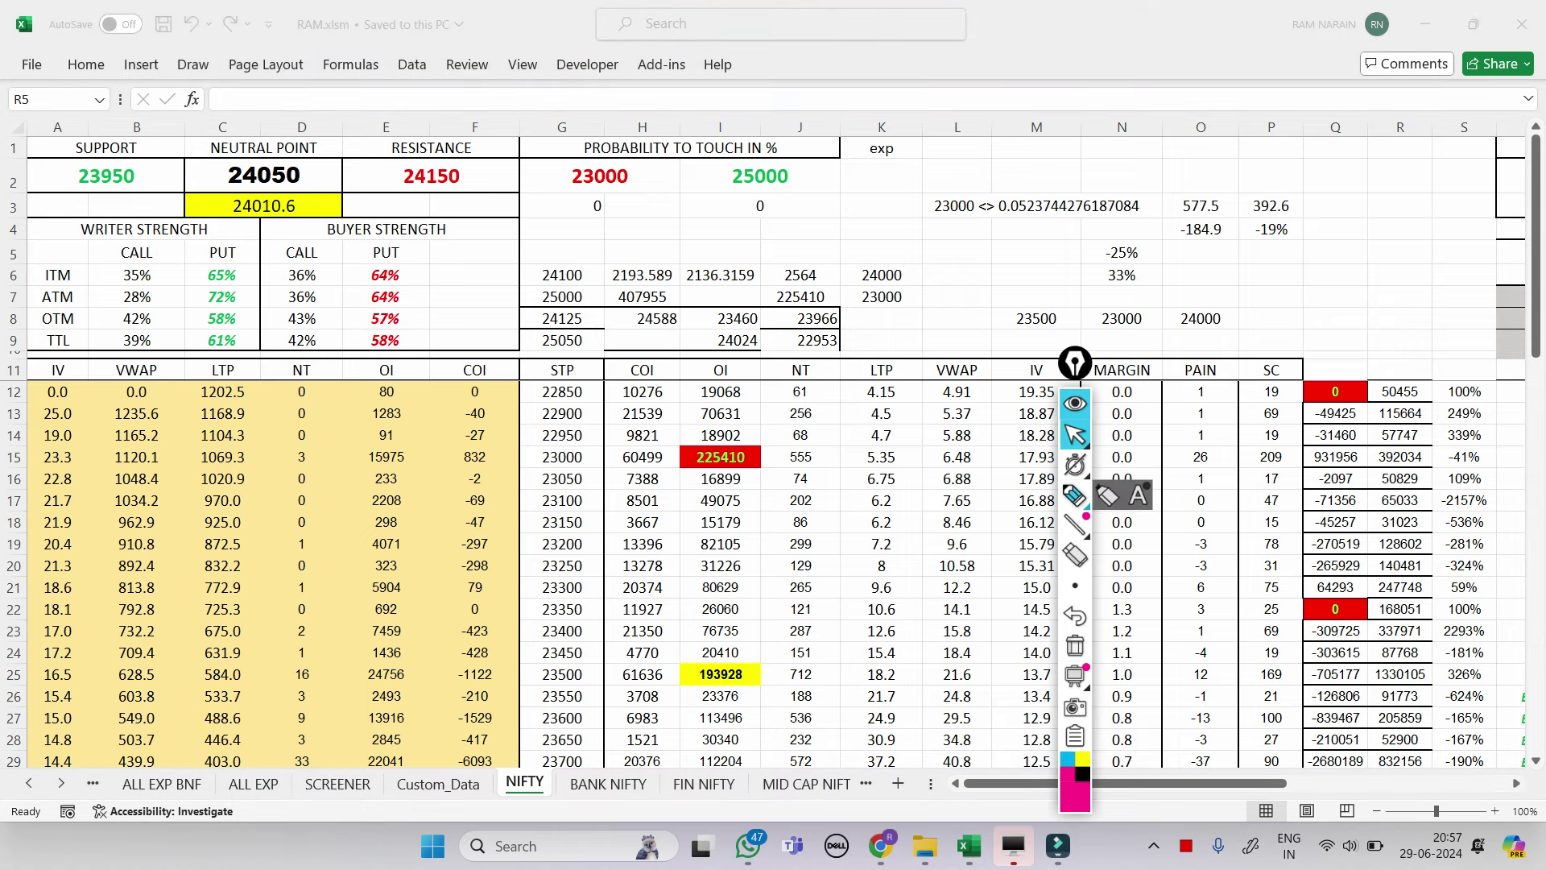
mouse_move(757, 445)
left_mouse_down()
mouse_move(734, 439)
mouse_move(772, 498)
mouse_move(733, 491)
left_mouse_up()
left_click_drag(650, 441, 577, 467)
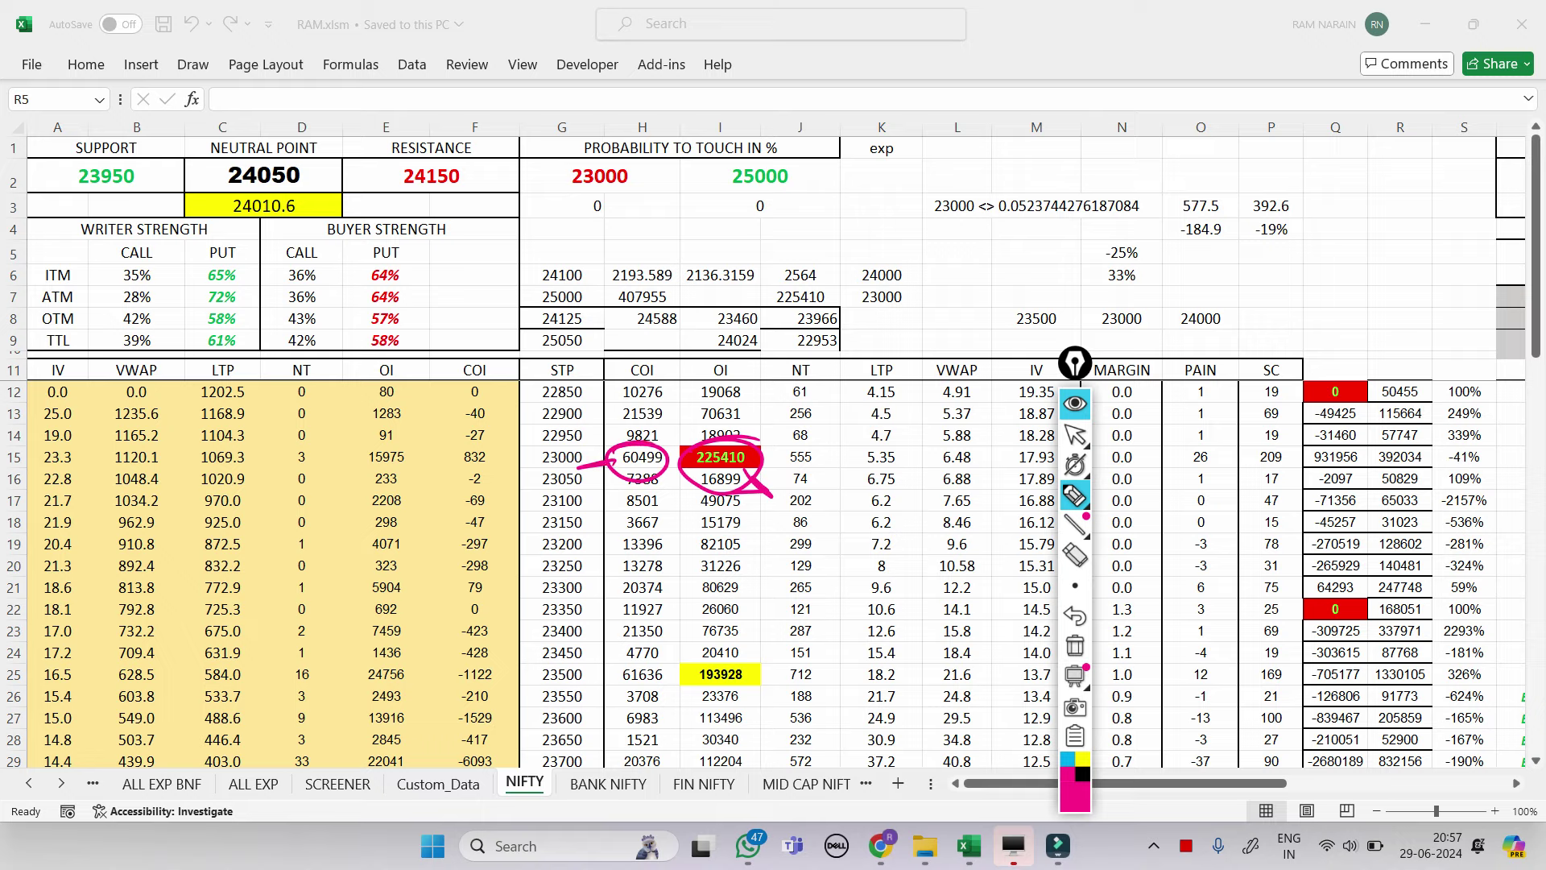
mouse_move(866, 442)
left_mouse_down()
mouse_move(908, 464)
mouse_move(874, 435)
left_mouse_up()
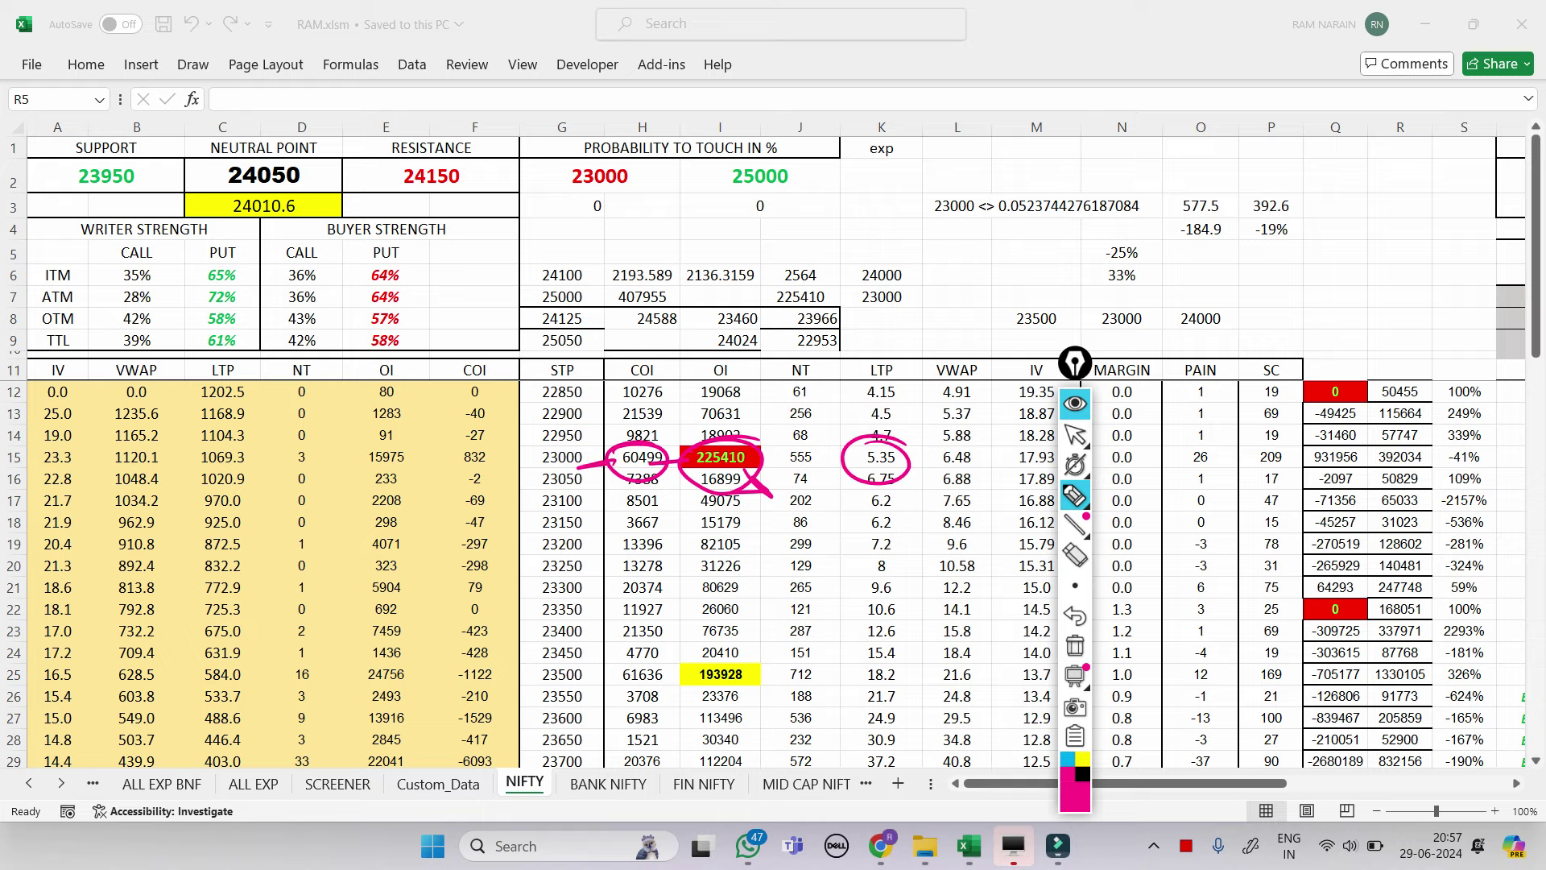
left_click(1076, 646)
left_click(1076, 435)
- Circle the call COI, LTP and VWAP values in the 25000 strike row with the pen, and clear the marks
scroll(1107, 435, "down", 4)
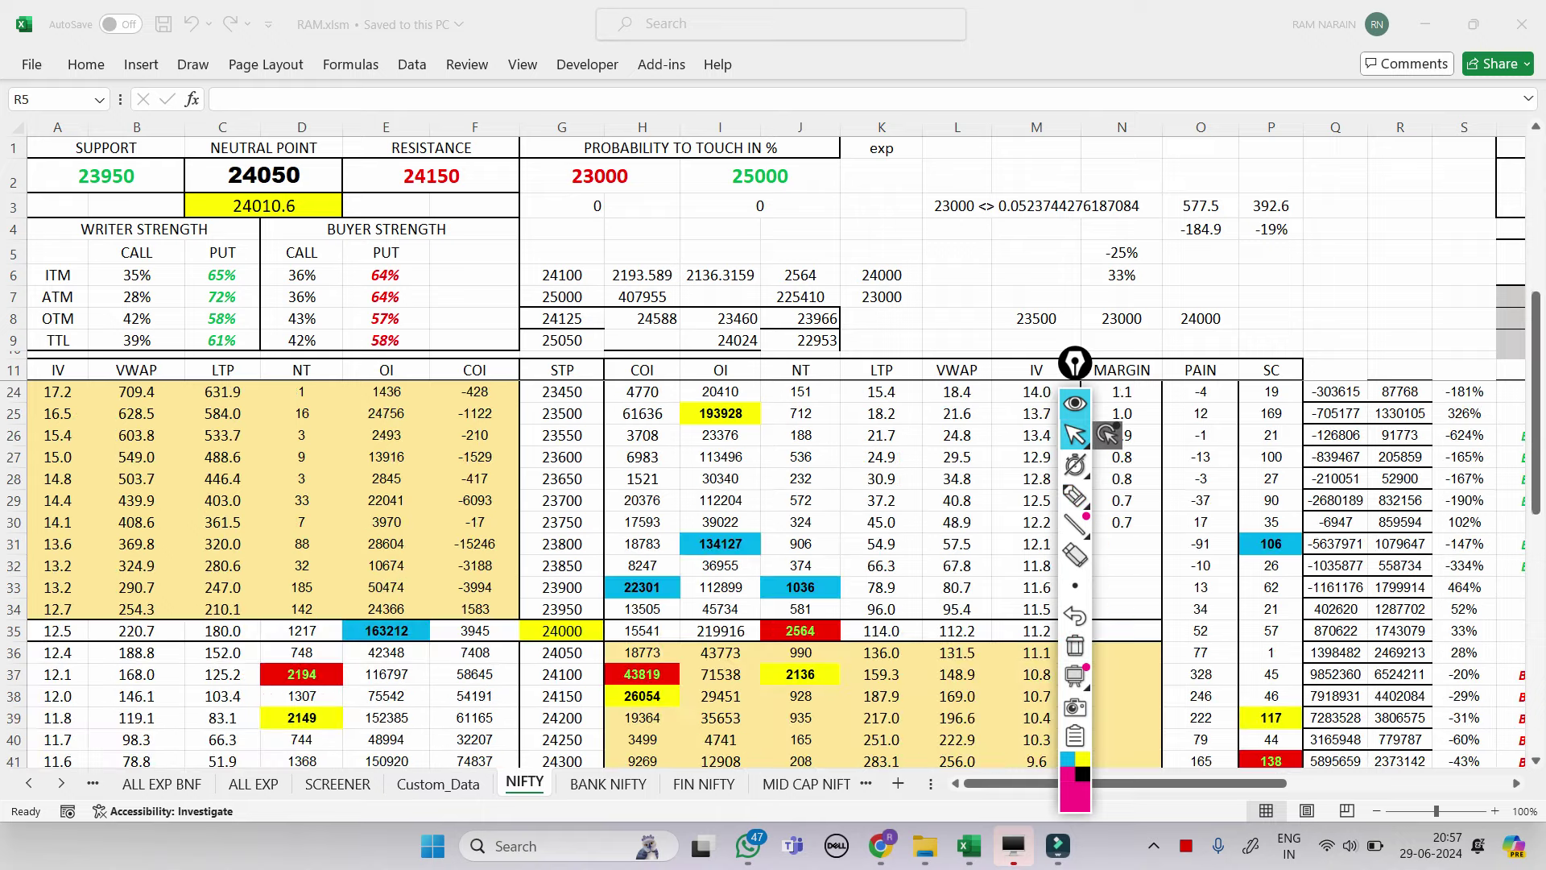
scroll(1107, 435, "down", 6)
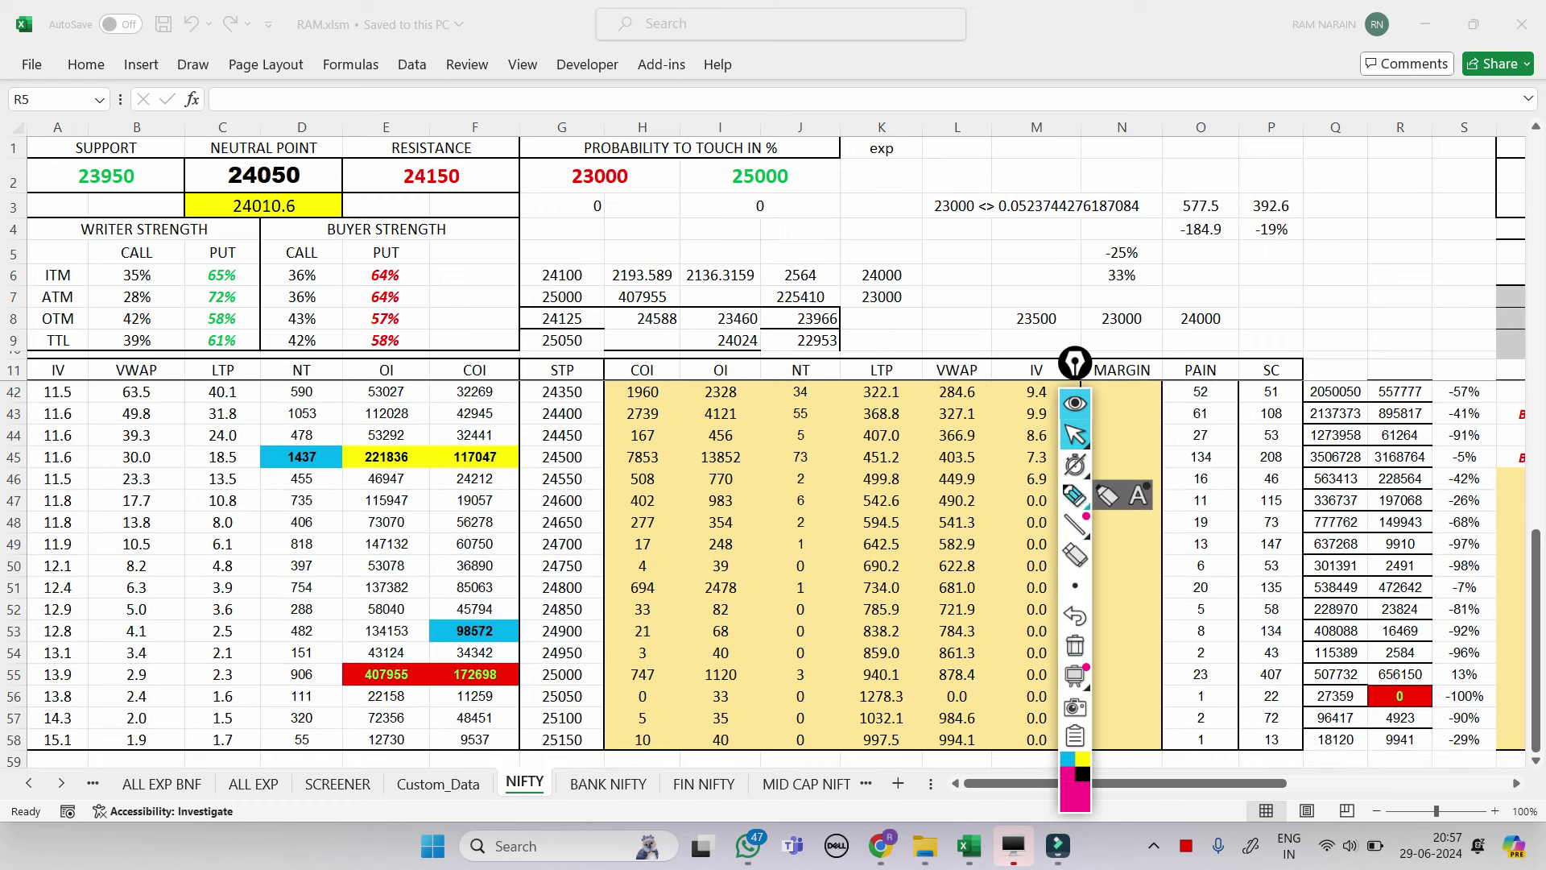
left_click(1076, 495)
left_click_drag(483, 658, 532, 679)
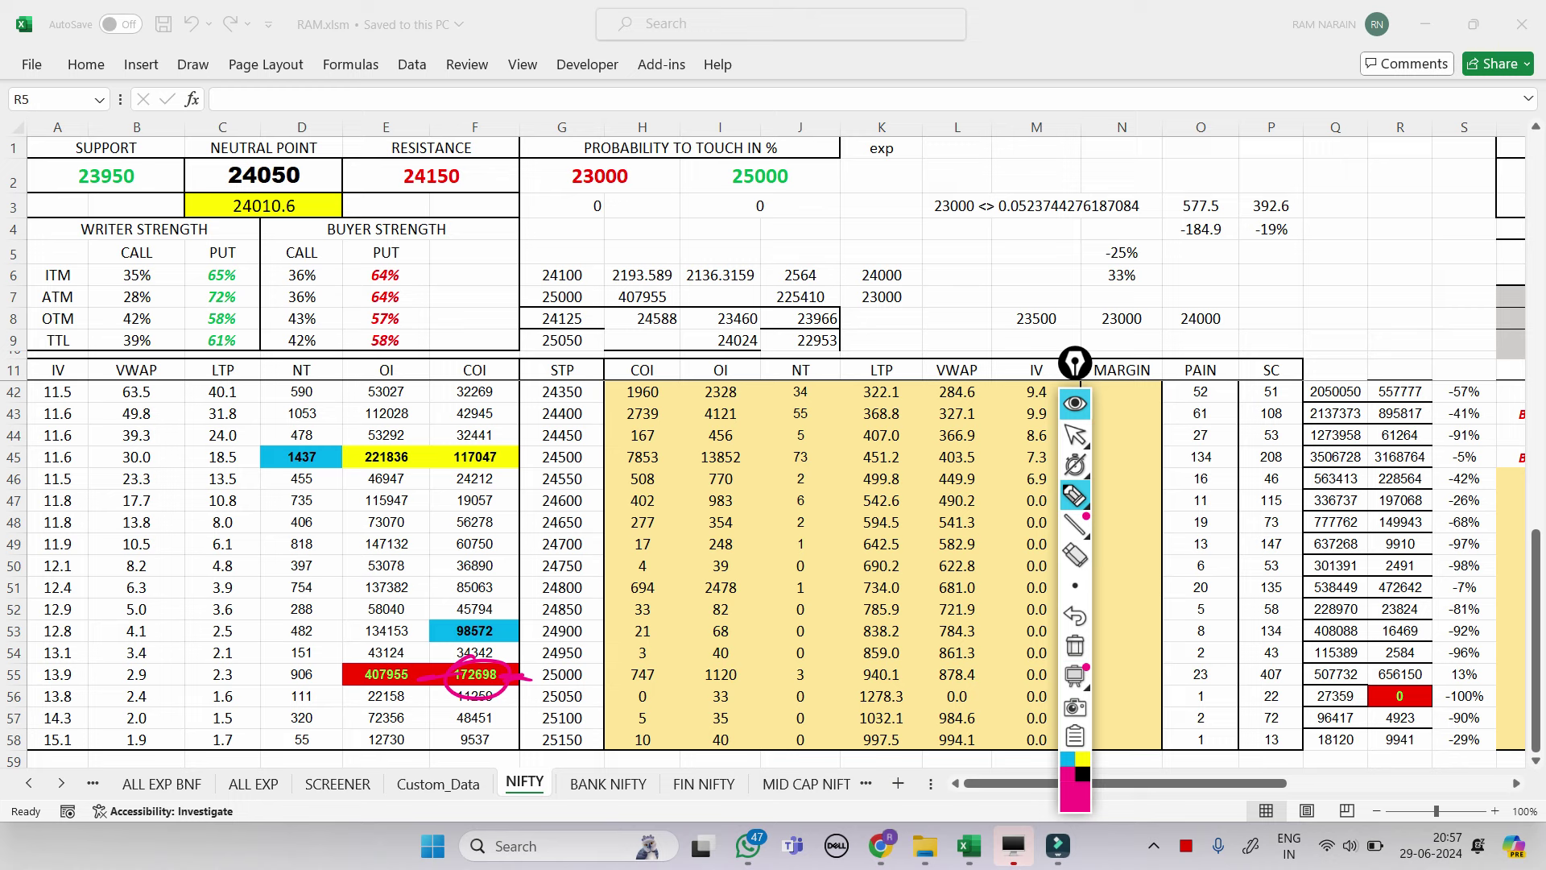
left_click_drag(205, 676, 233, 657)
mouse_move(110, 674)
left_mouse_down()
mouse_move(162, 666)
mouse_move(97, 686)
mouse_move(193, 679)
left_mouse_up()
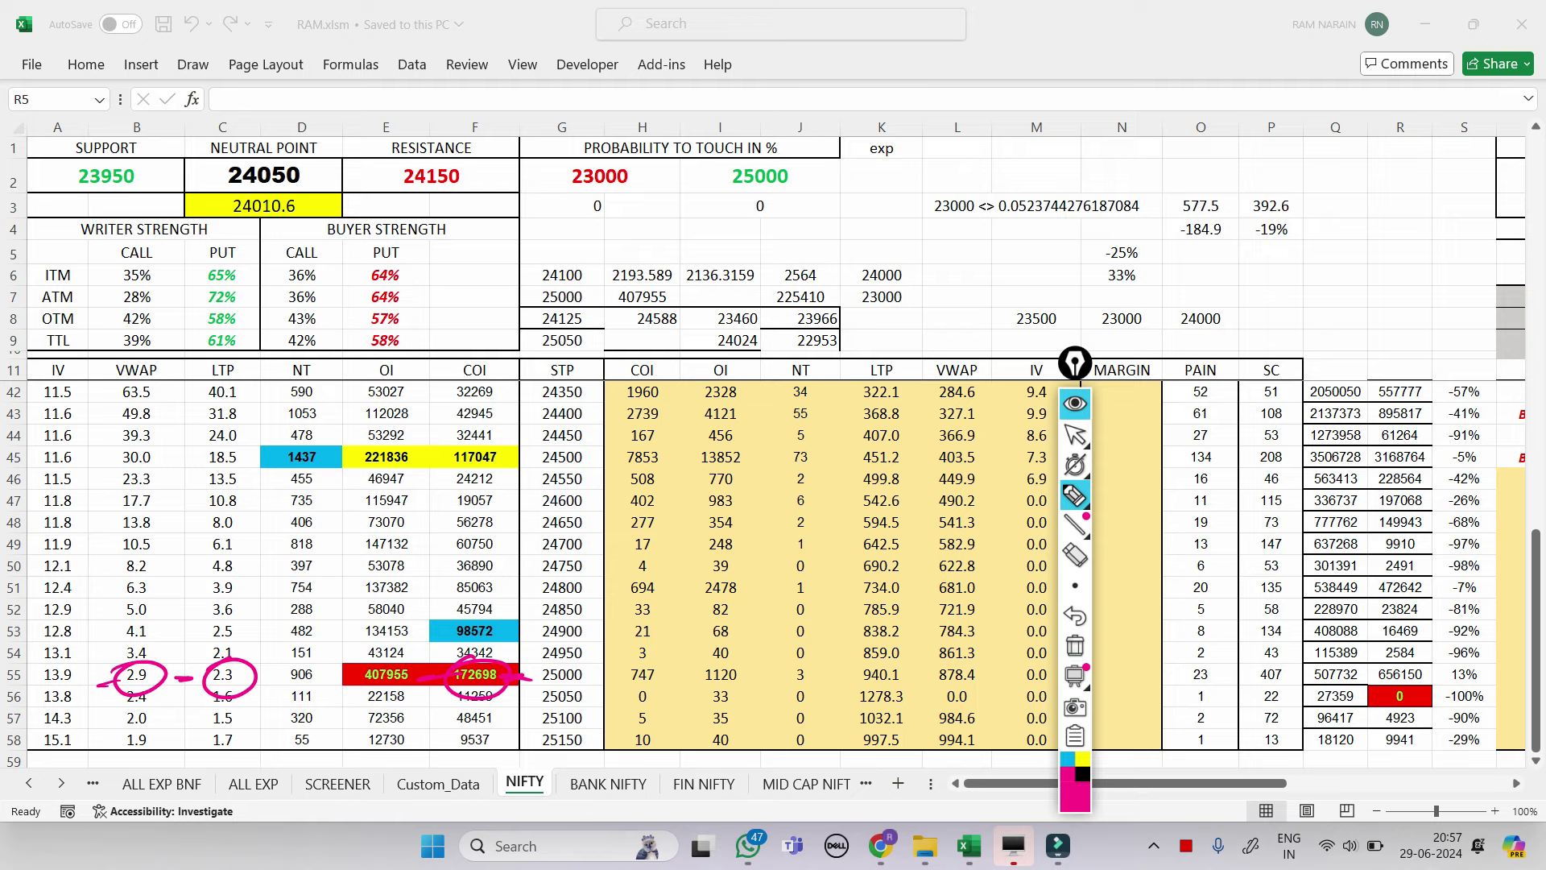
left_click(1075, 645)
left_click(1075, 434)
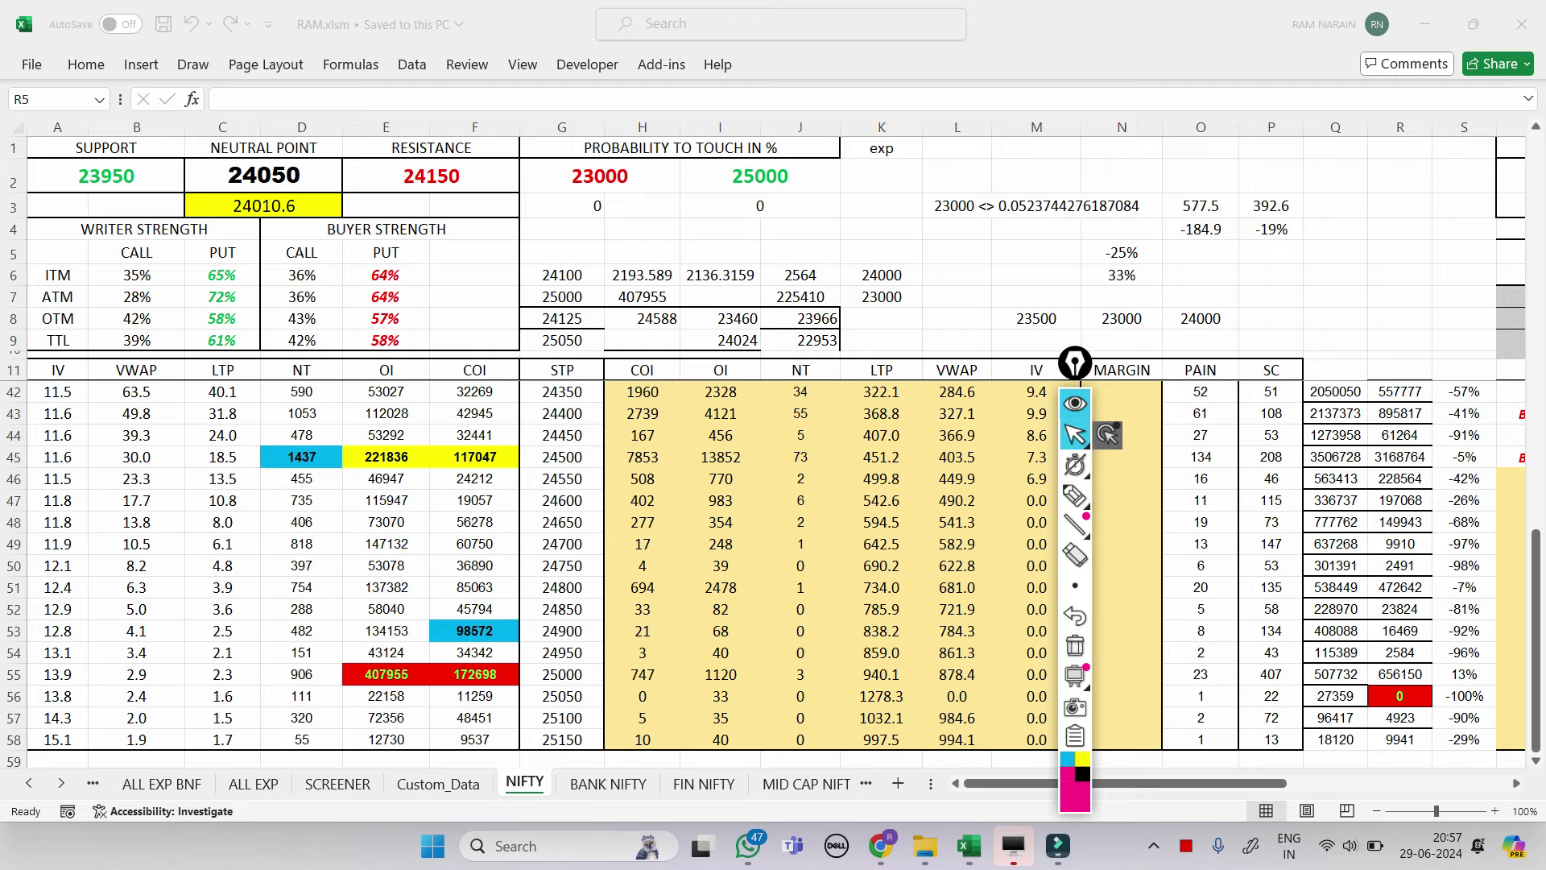
- Open the BANK NIFTY sheet and look through its strike table
key("ctrl+Page_Down")
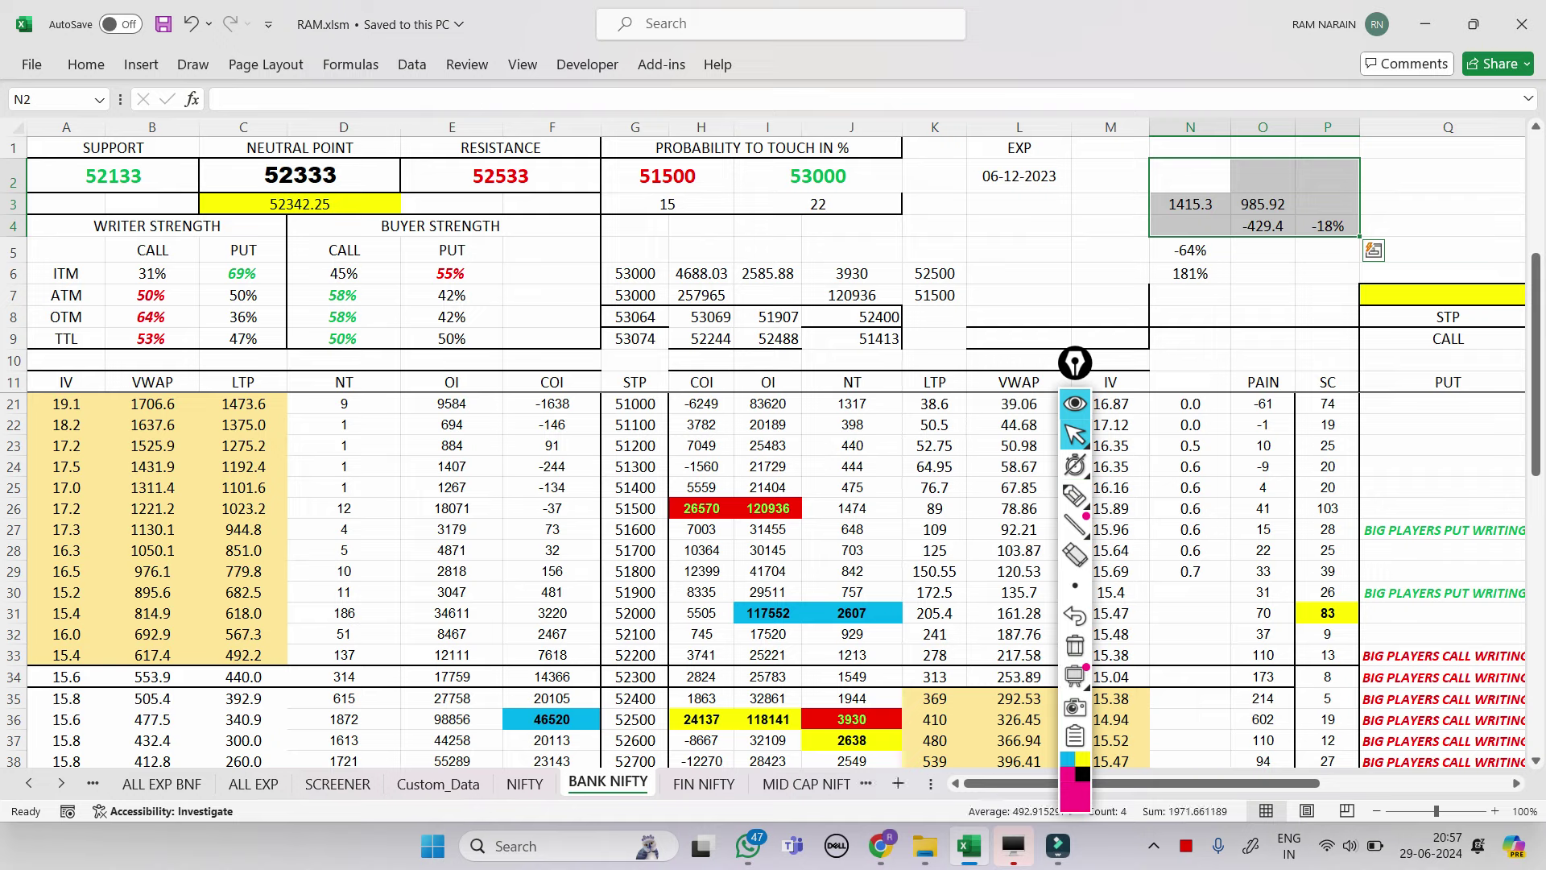
scroll(773, 580, "up", 3)
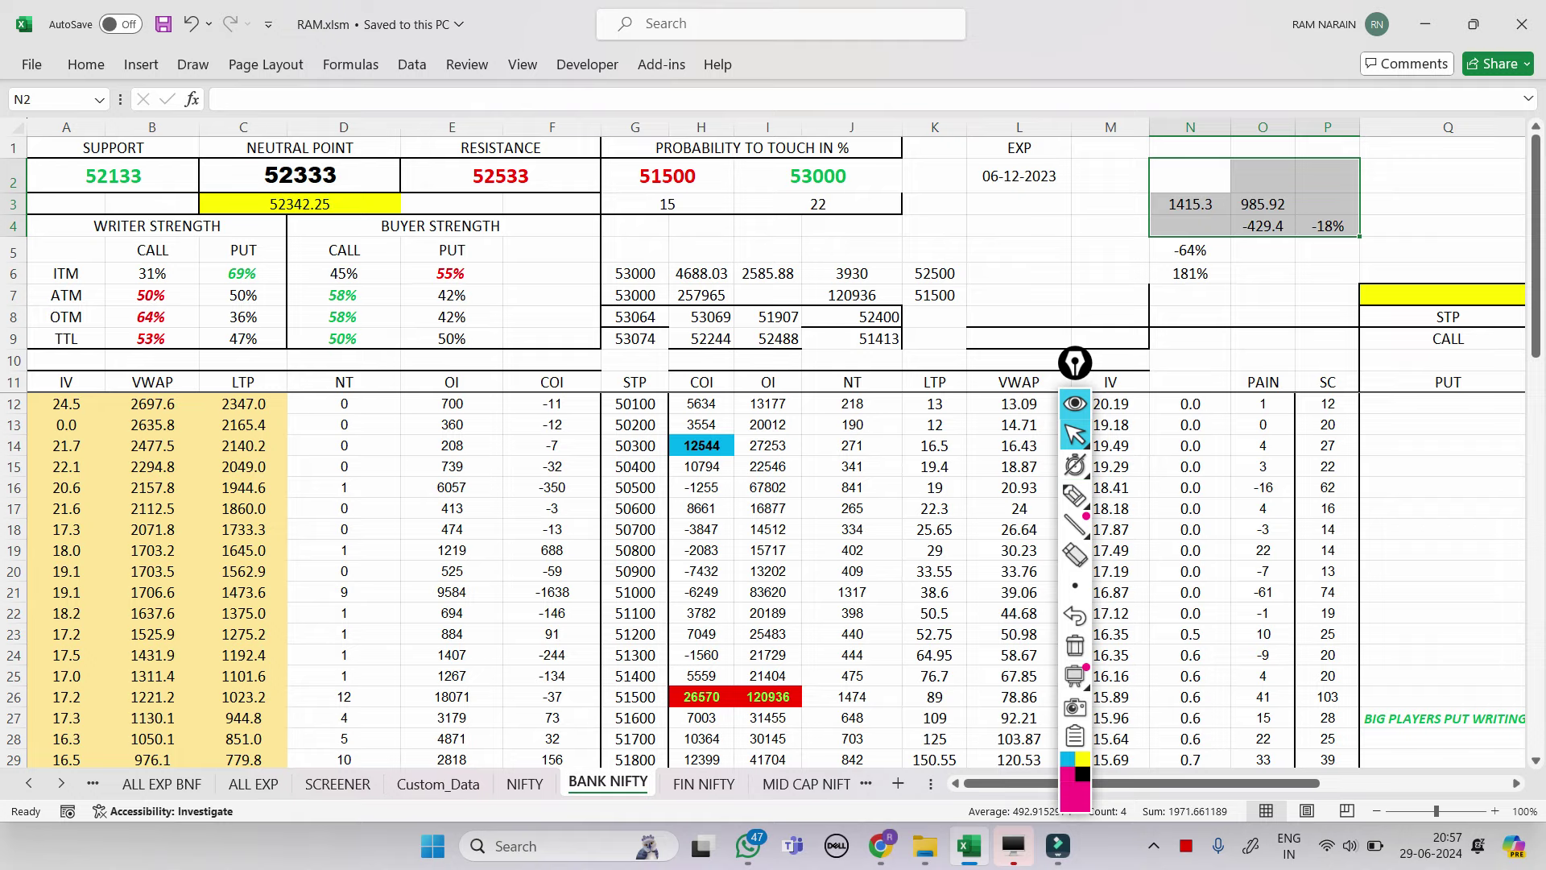
scroll(774, 580, "down", 9)
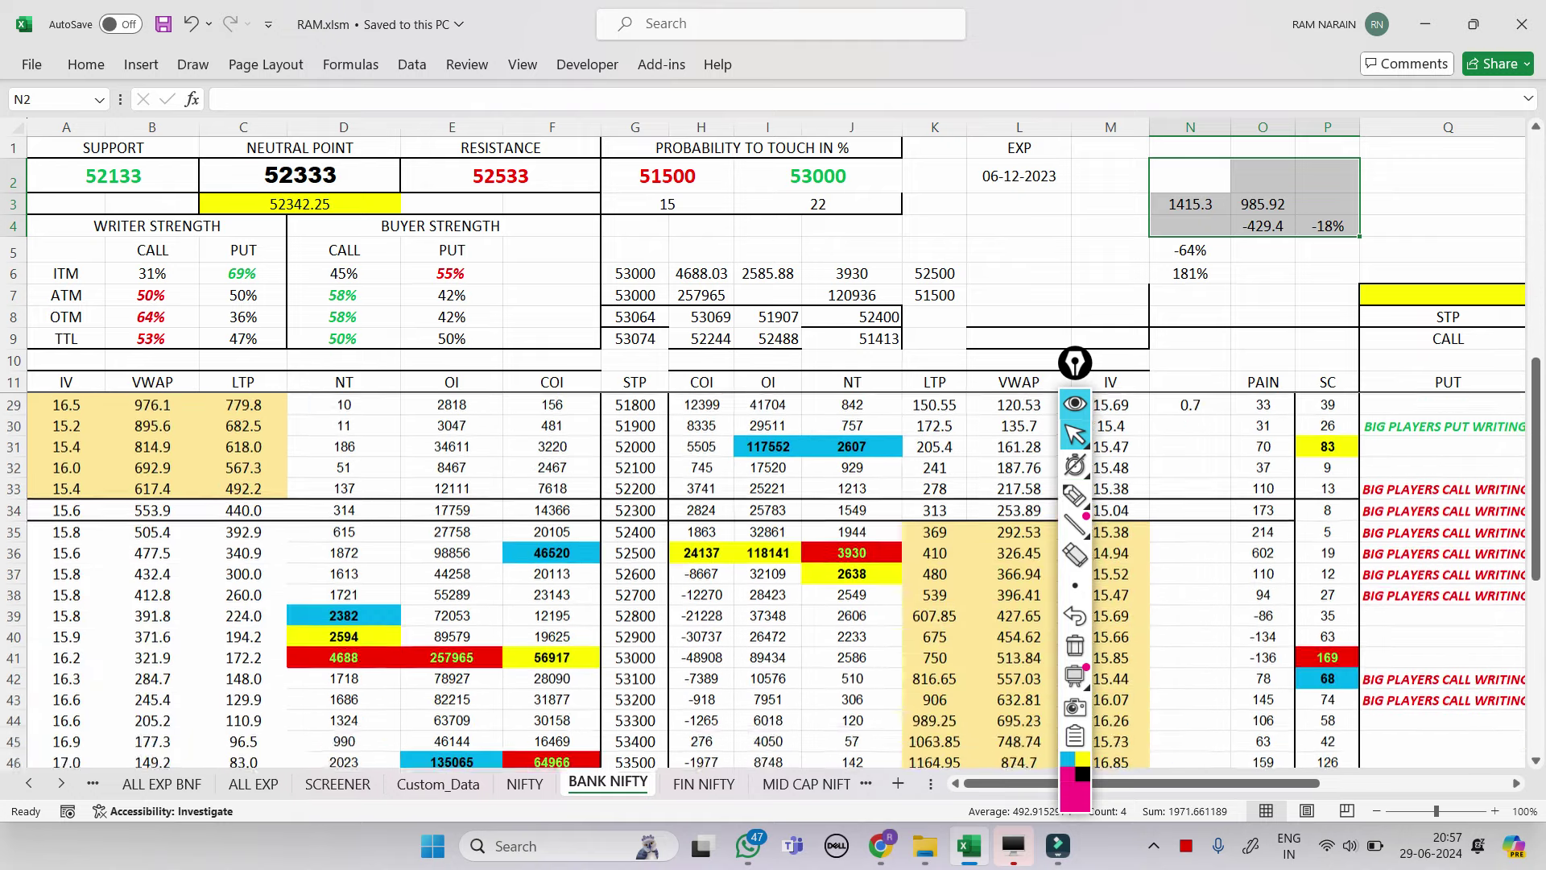
- Circle the 53500 strike and mark its call COI and LTP values with the pen, and clear the marks
scroll(773, 579, "down", 1)
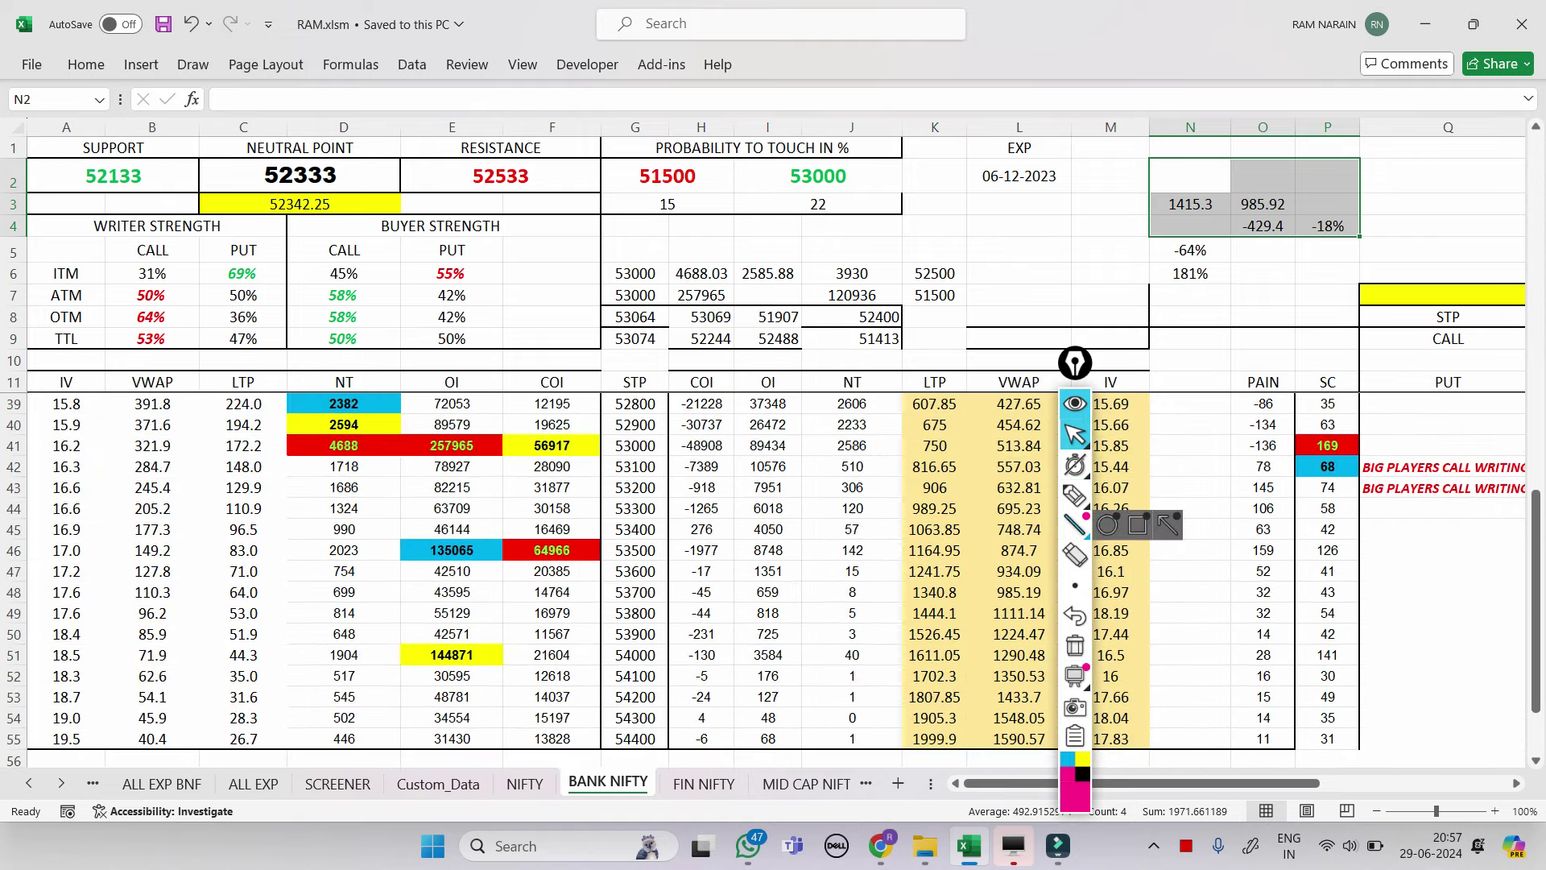
left_click(1075, 496)
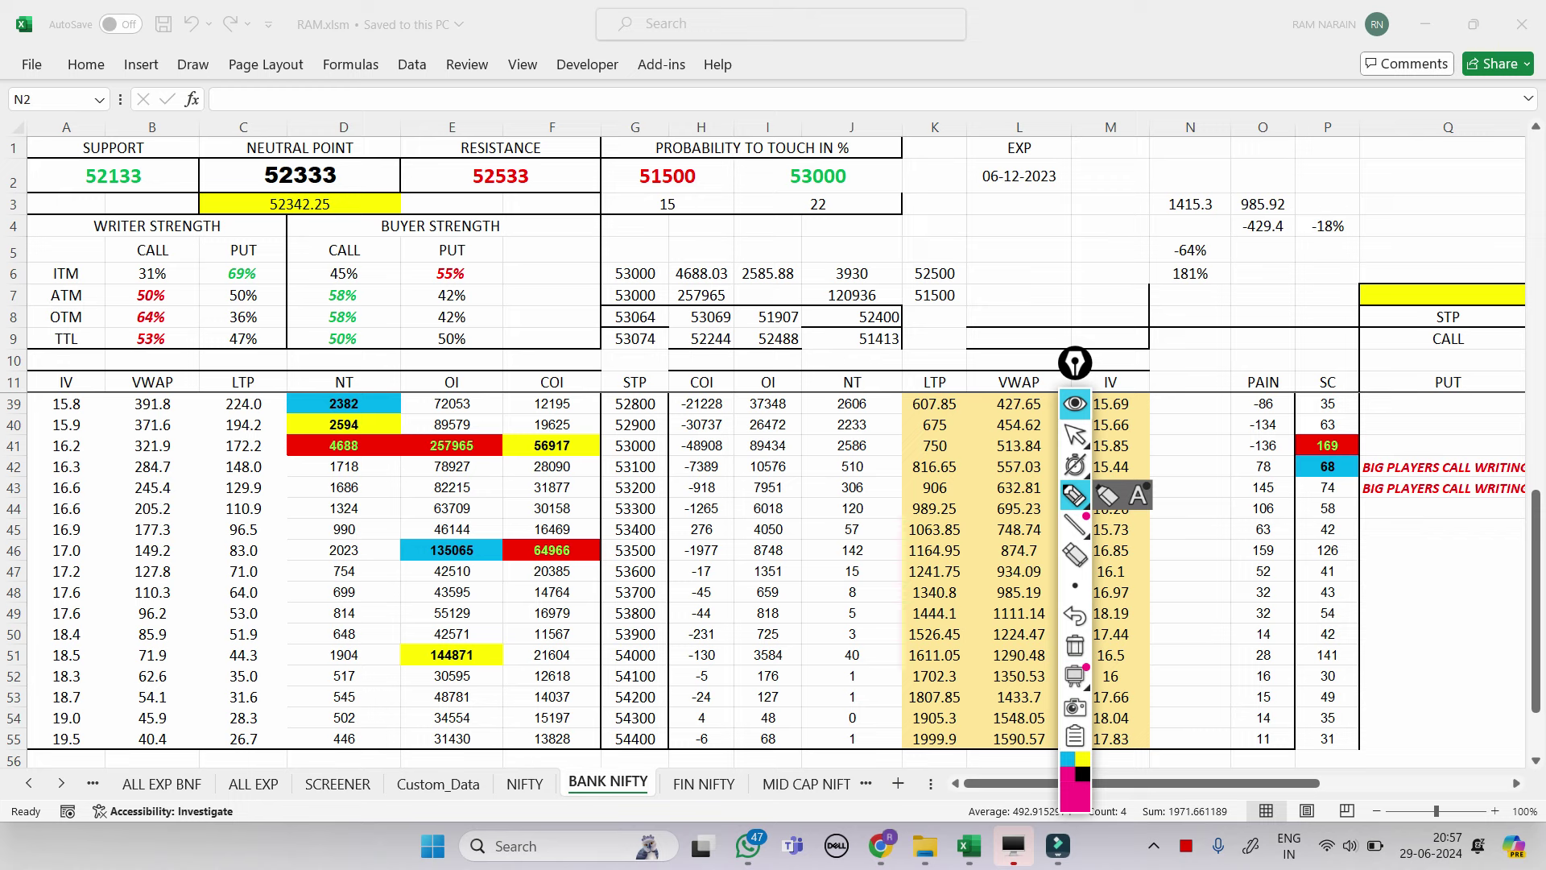
mouse_move(625, 530)
left_mouse_down()
mouse_move(675, 556)
mouse_move(649, 526)
left_mouse_up()
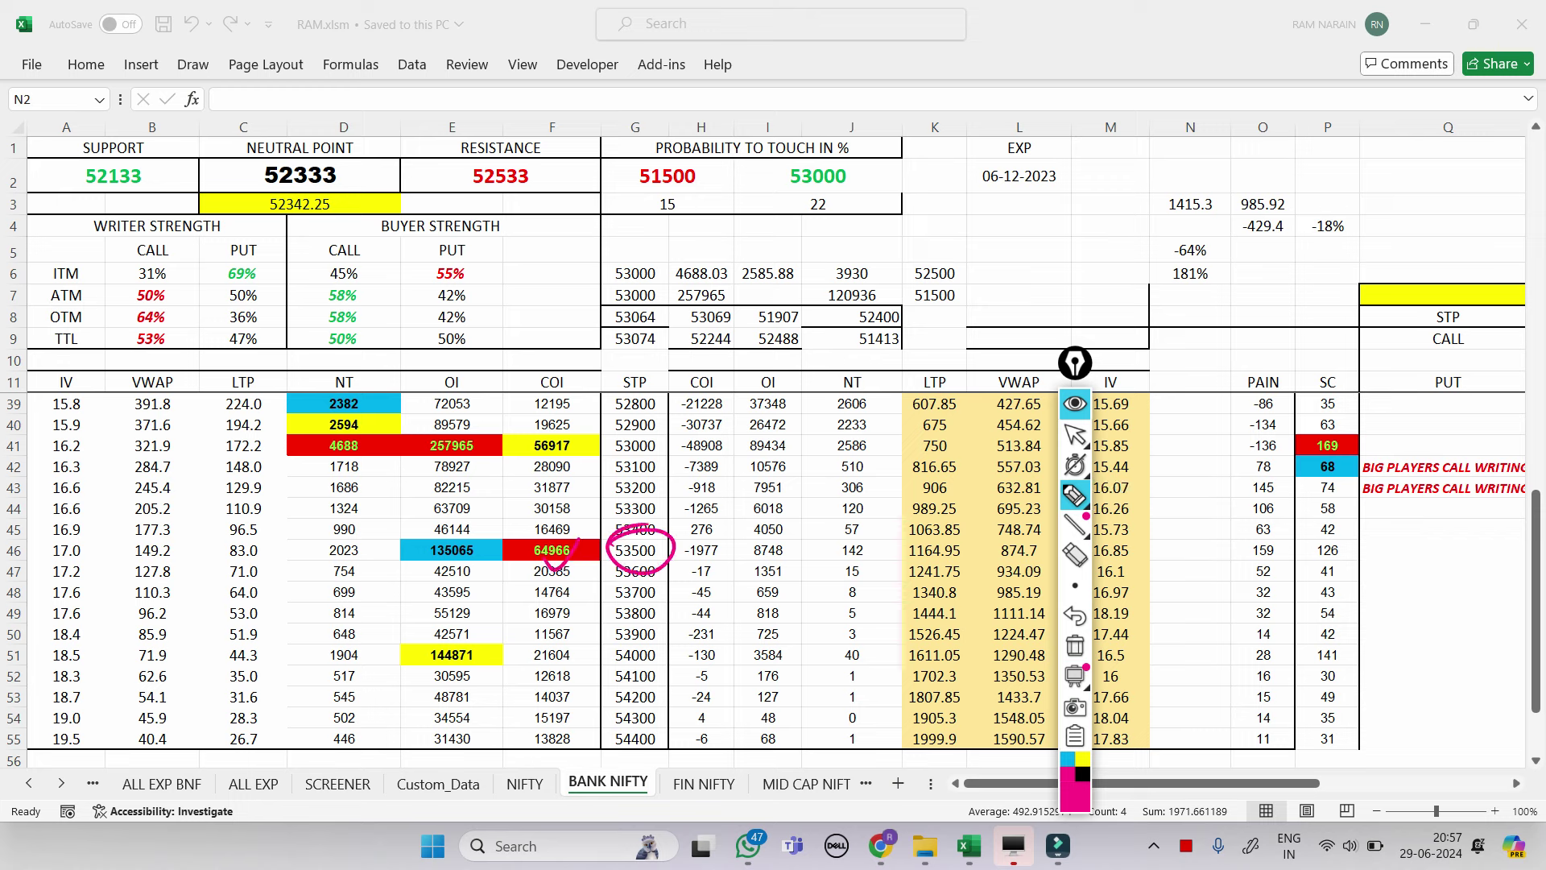
mouse_move(539, 563)
left_mouse_down()
mouse_move(579, 545)
mouse_move(508, 564)
left_mouse_up()
mouse_move(233, 537)
left_mouse_down()
mouse_move(261, 557)
mouse_move(224, 538)
left_mouse_up()
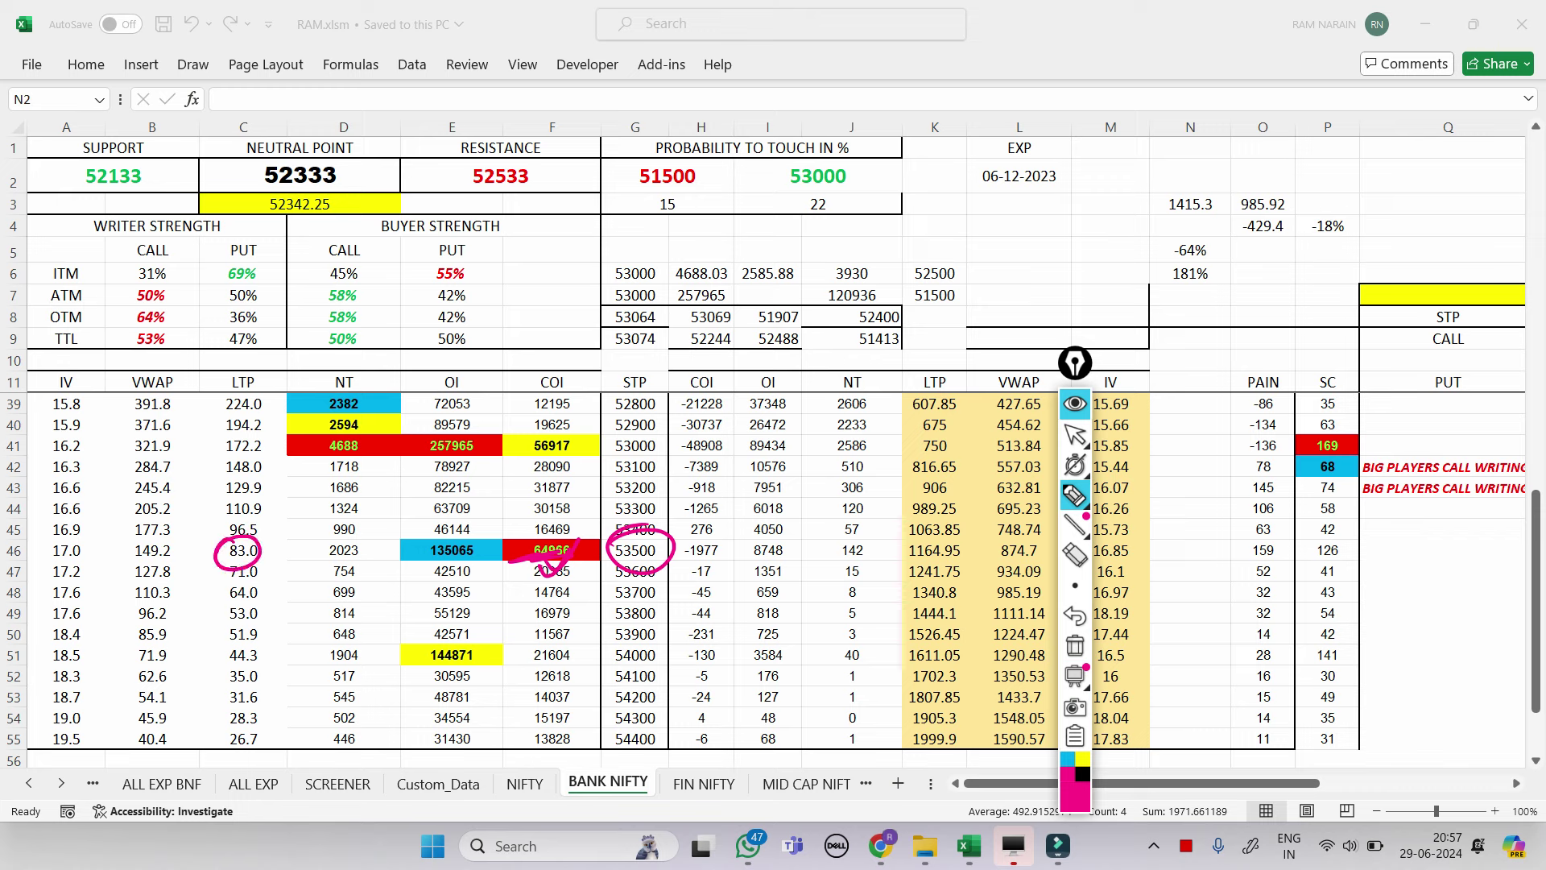
left_click(1075, 645)
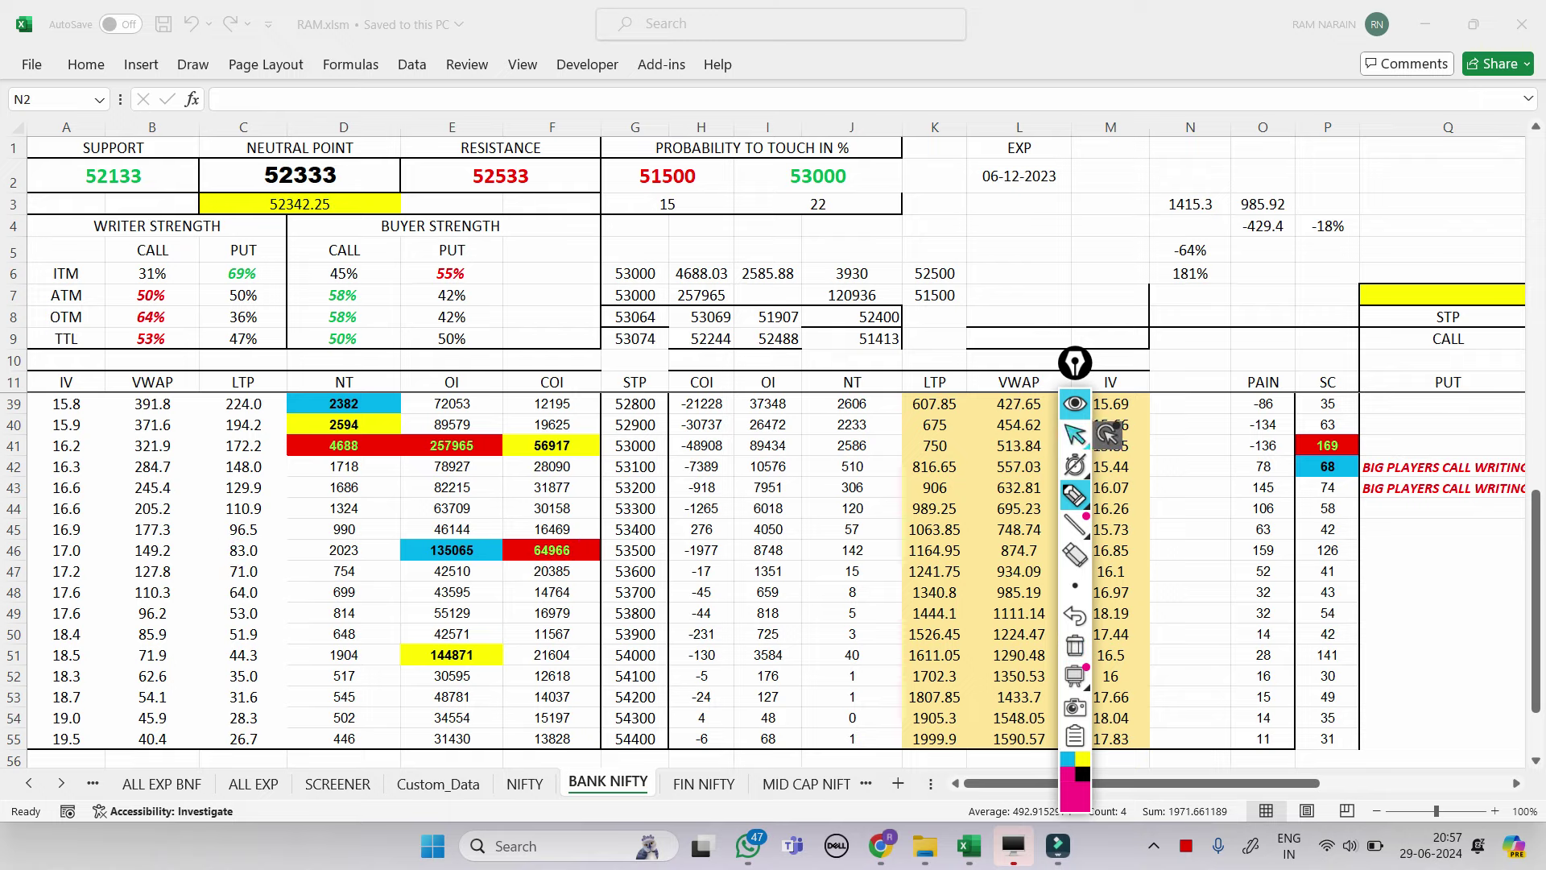
left_click(1076, 435)
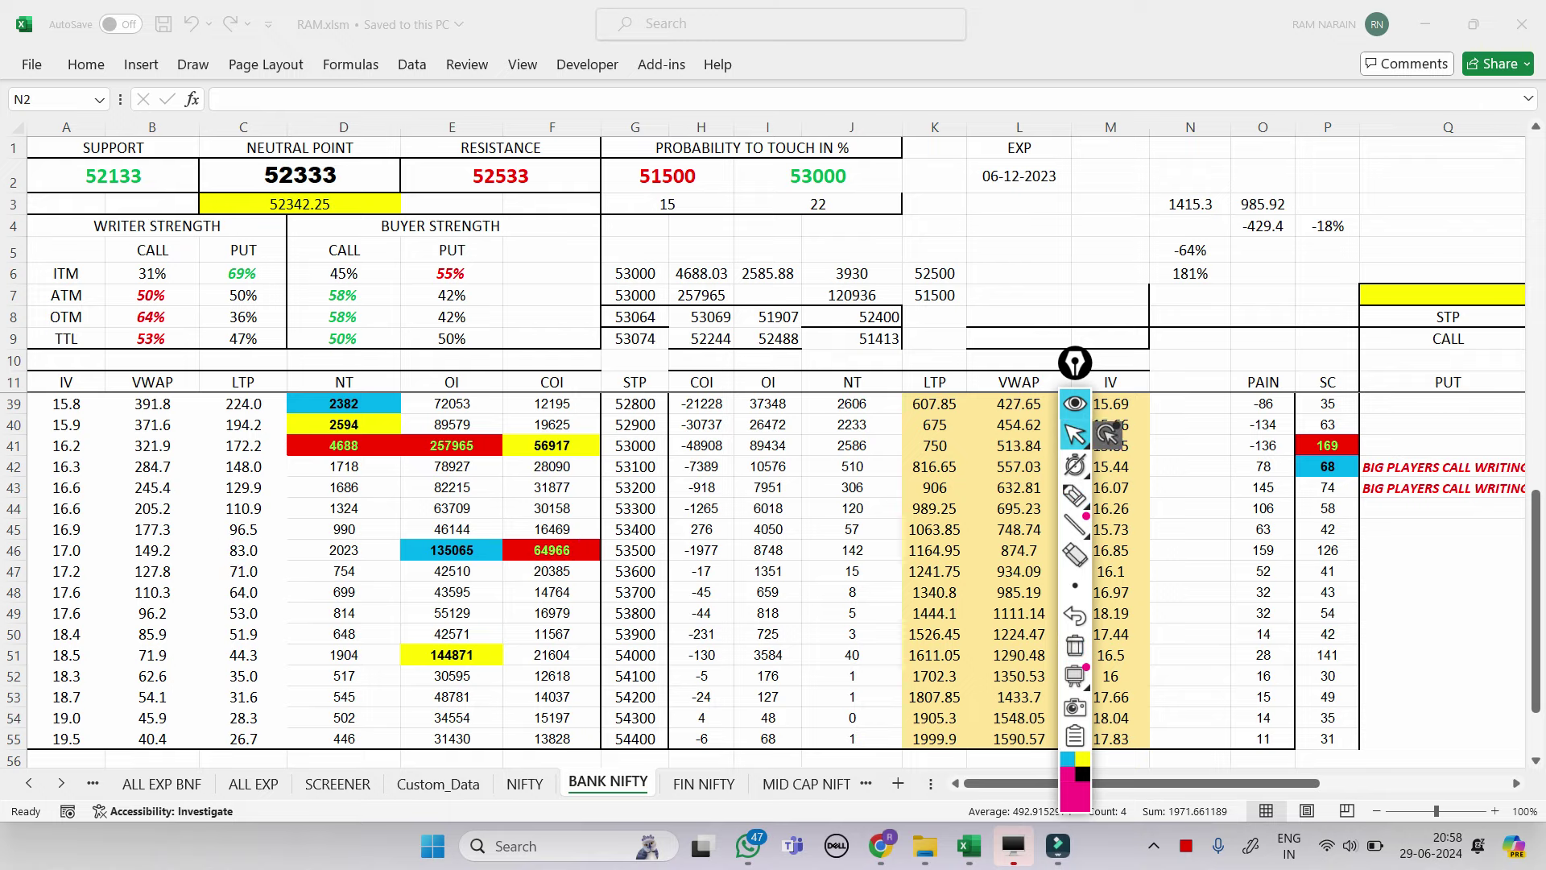
- Open the Custom_Data sheet and look through its strike table to the BANK NIFTY call rows from 53700 to 55300
left_click(437, 783)
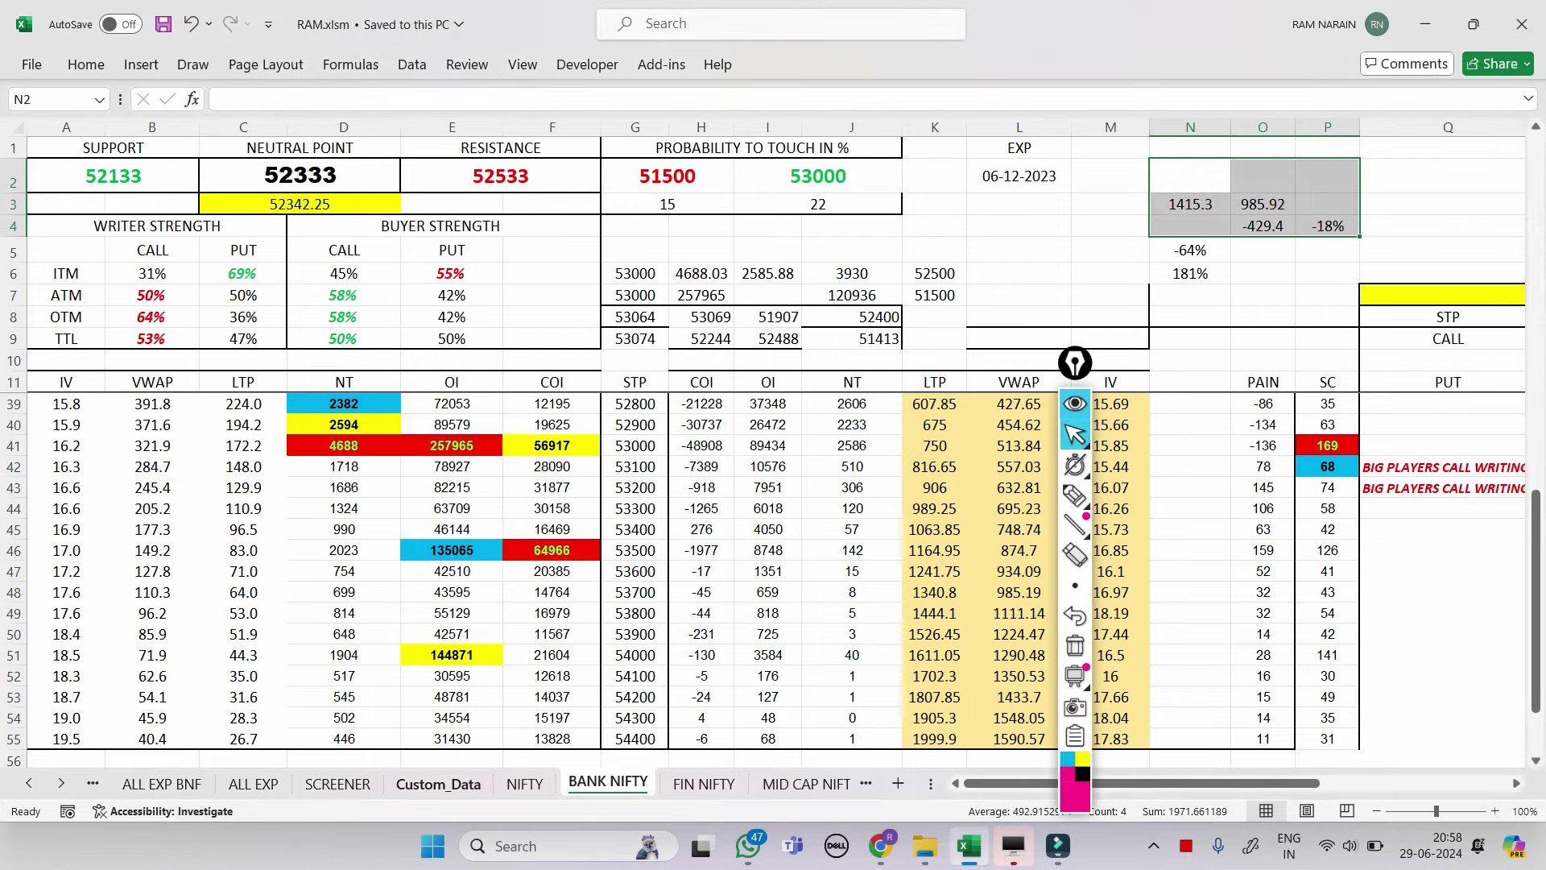
scroll(773, 548, "down", 20)
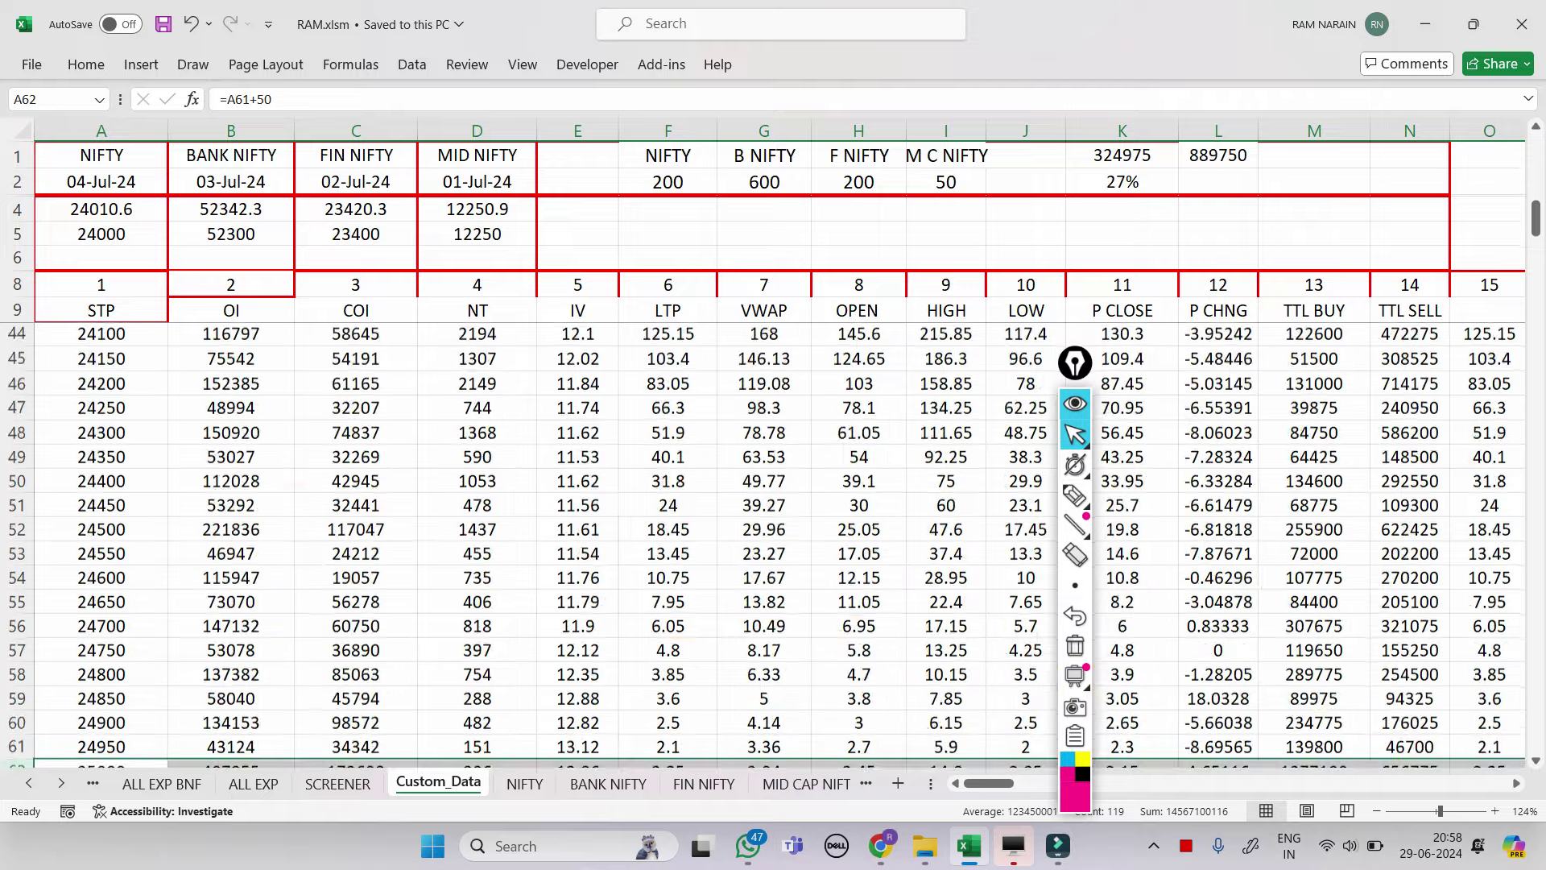
scroll(773, 548, "down", 11)
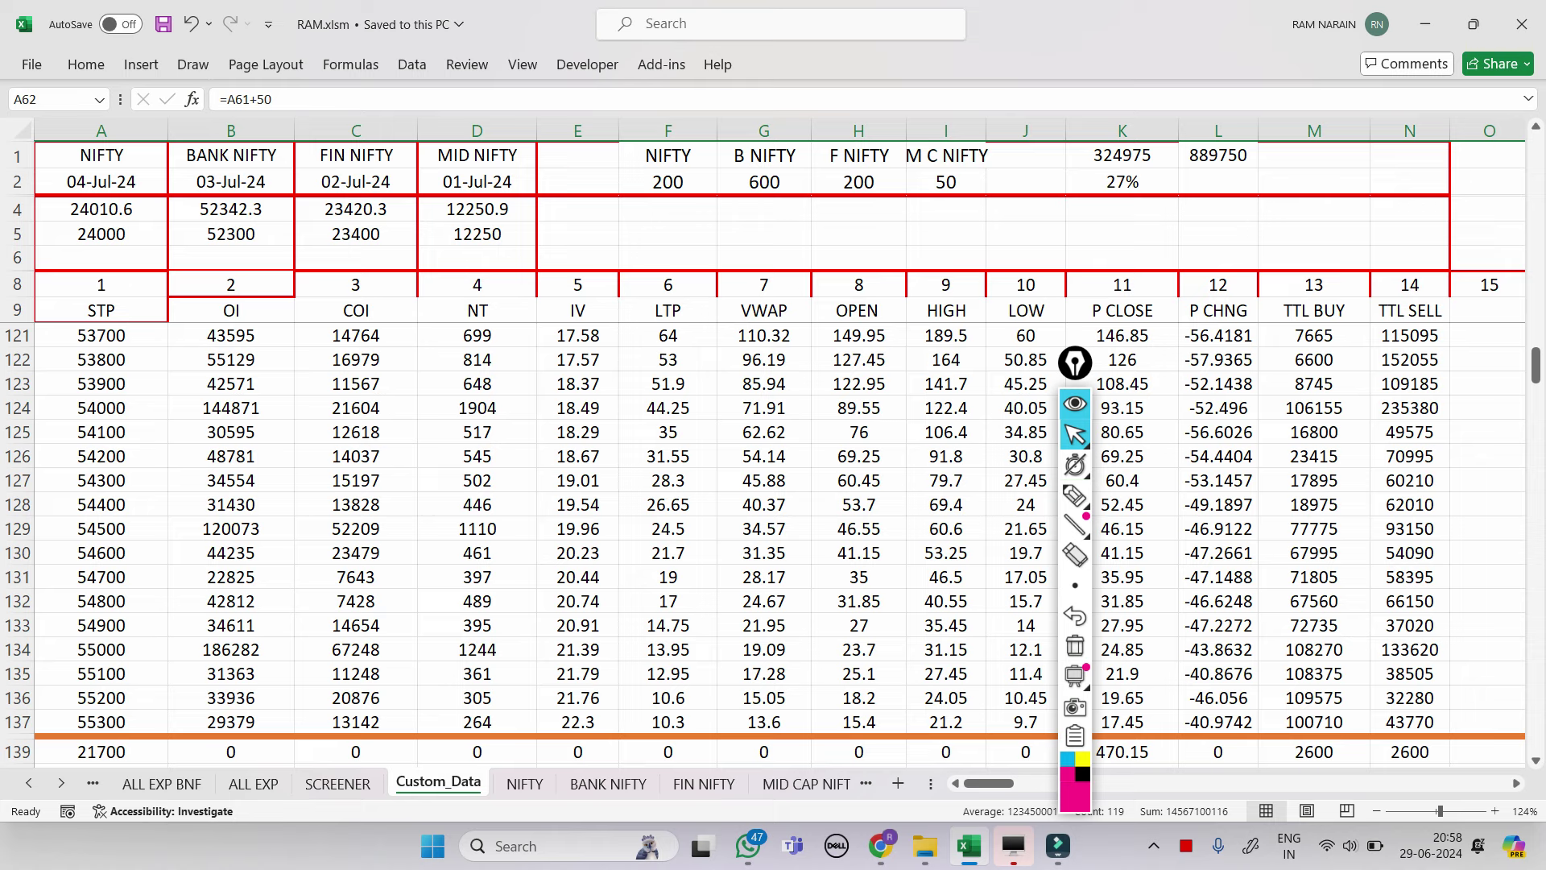
- Tick the 54500 strike and circle the OI and COI values in its row with the pen
left_click(1075, 495)
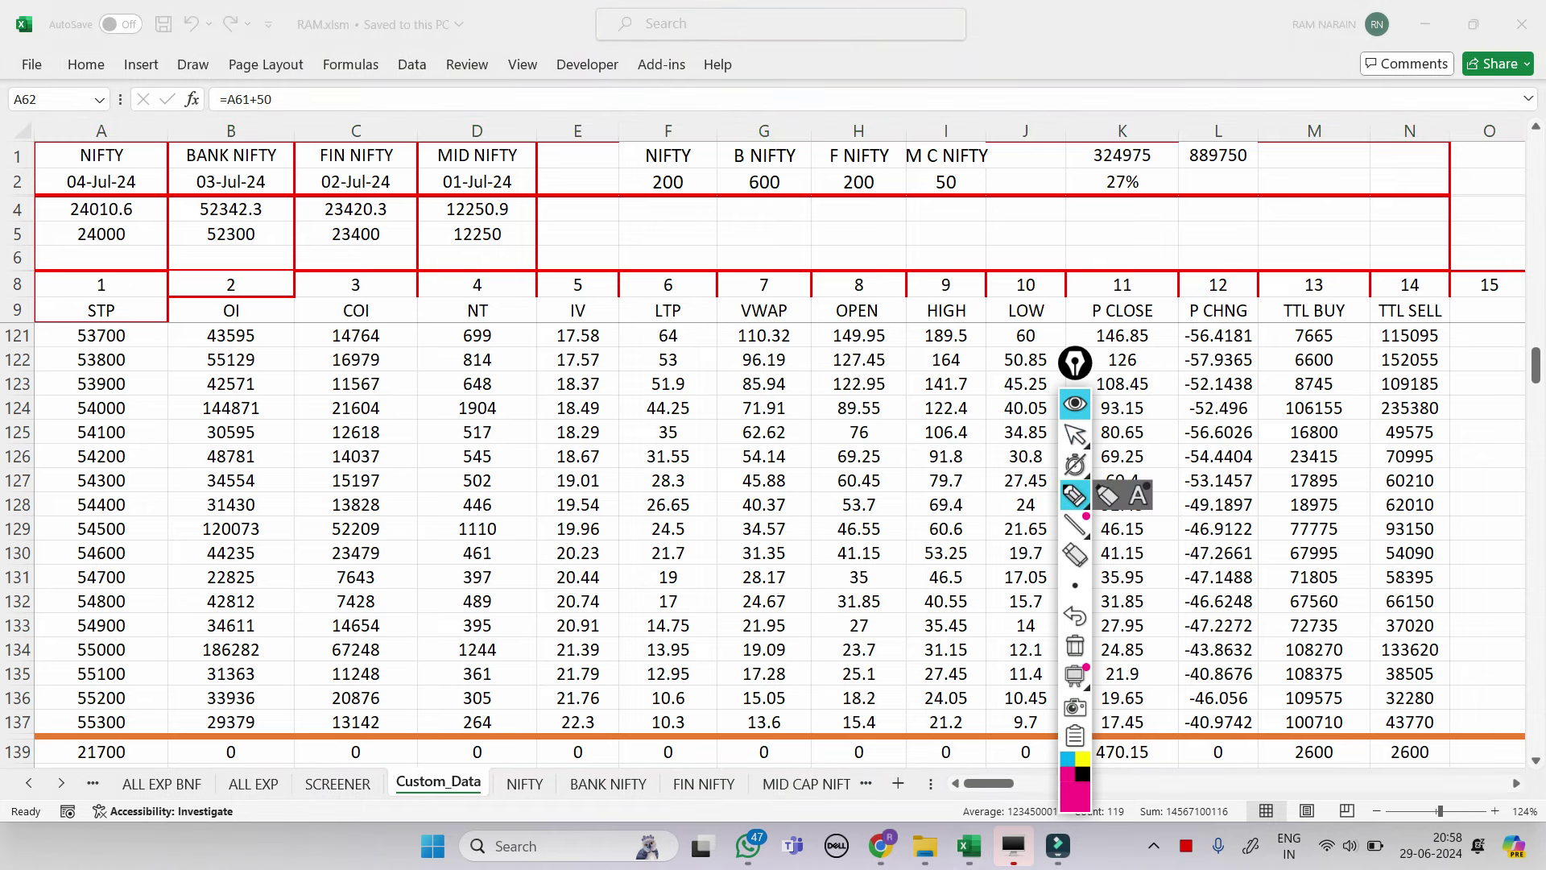
mouse_move(194, 524)
left_mouse_down()
mouse_move(276, 532)
mouse_move(206, 542)
left_mouse_up()
left_click_drag(73, 533, 133, 523)
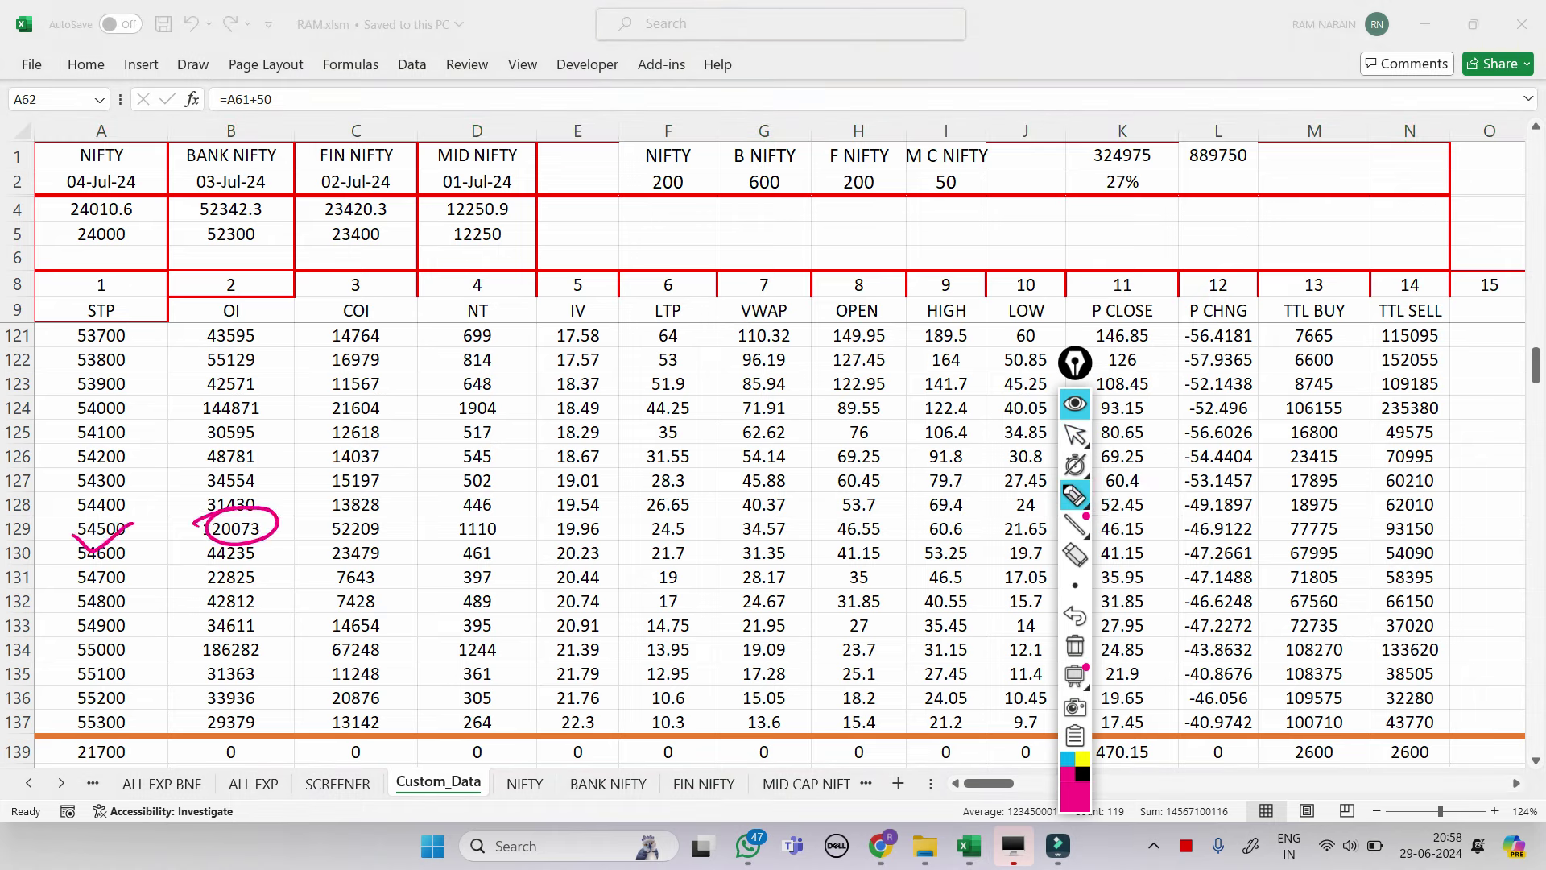
mouse_move(332, 519)
left_mouse_down()
mouse_move(399, 533)
mouse_move(302, 526)
left_mouse_up()
left_click_drag(401, 523, 427, 514)
- Circle the COI and LTP values in the 55000 strike row, and clear all pen marks from the sheet
mouse_move(322, 644)
left_mouse_down()
mouse_move(369, 674)
mouse_move(346, 637)
mouse_move(407, 646)
left_mouse_up()
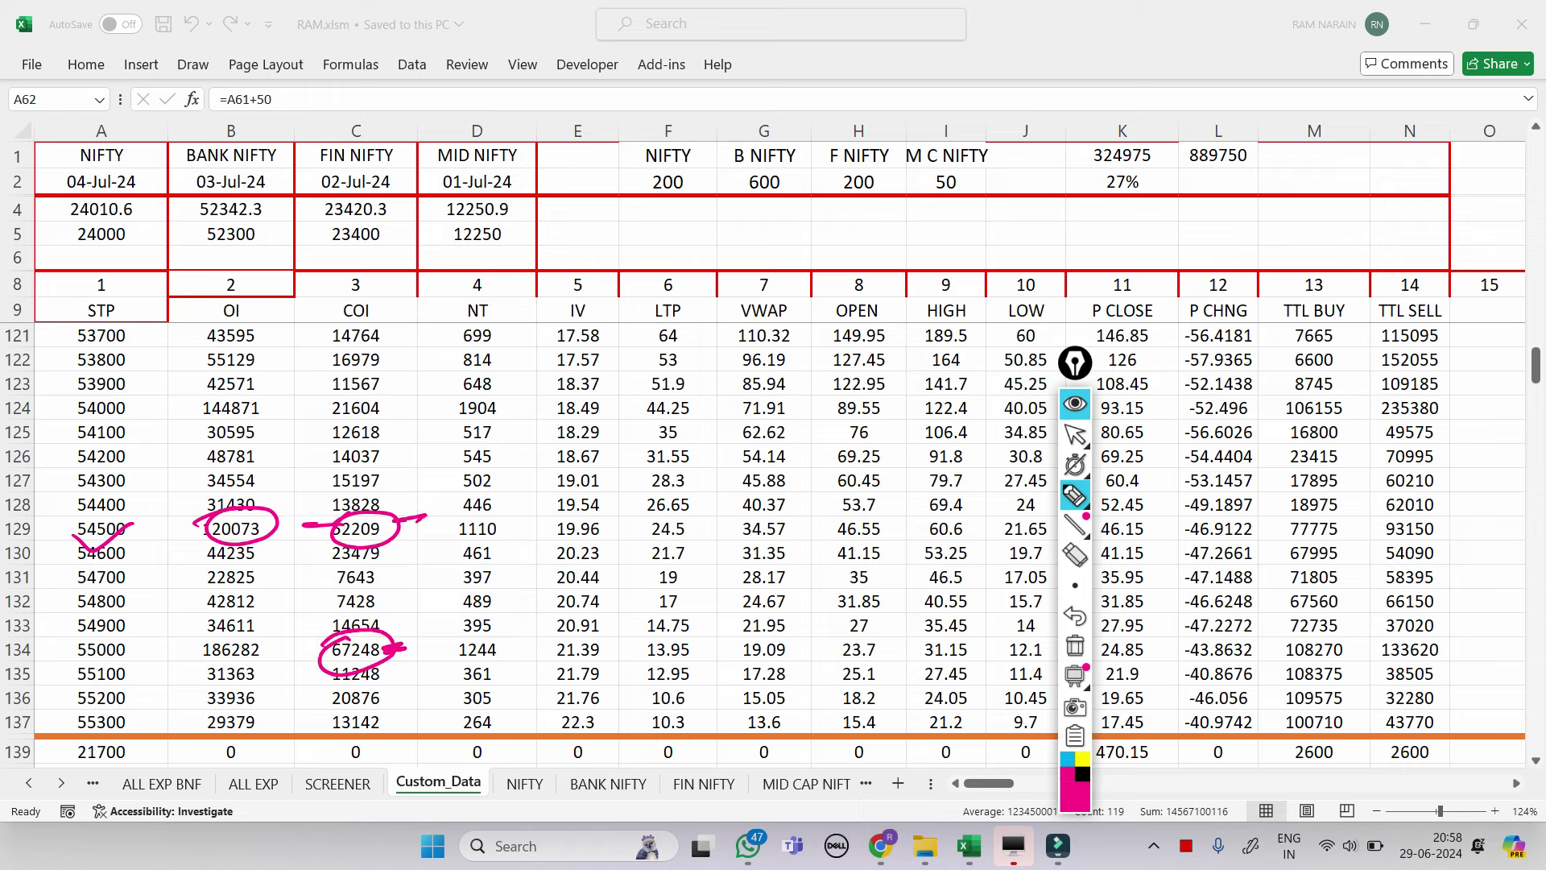
mouse_move(667, 639)
left_mouse_down()
mouse_move(645, 665)
mouse_move(593, 658)
mouse_move(731, 647)
left_mouse_up()
mouse_move(385, 651)
left_mouse_down()
mouse_move(414, 667)
mouse_move(408, 682)
left_mouse_up()
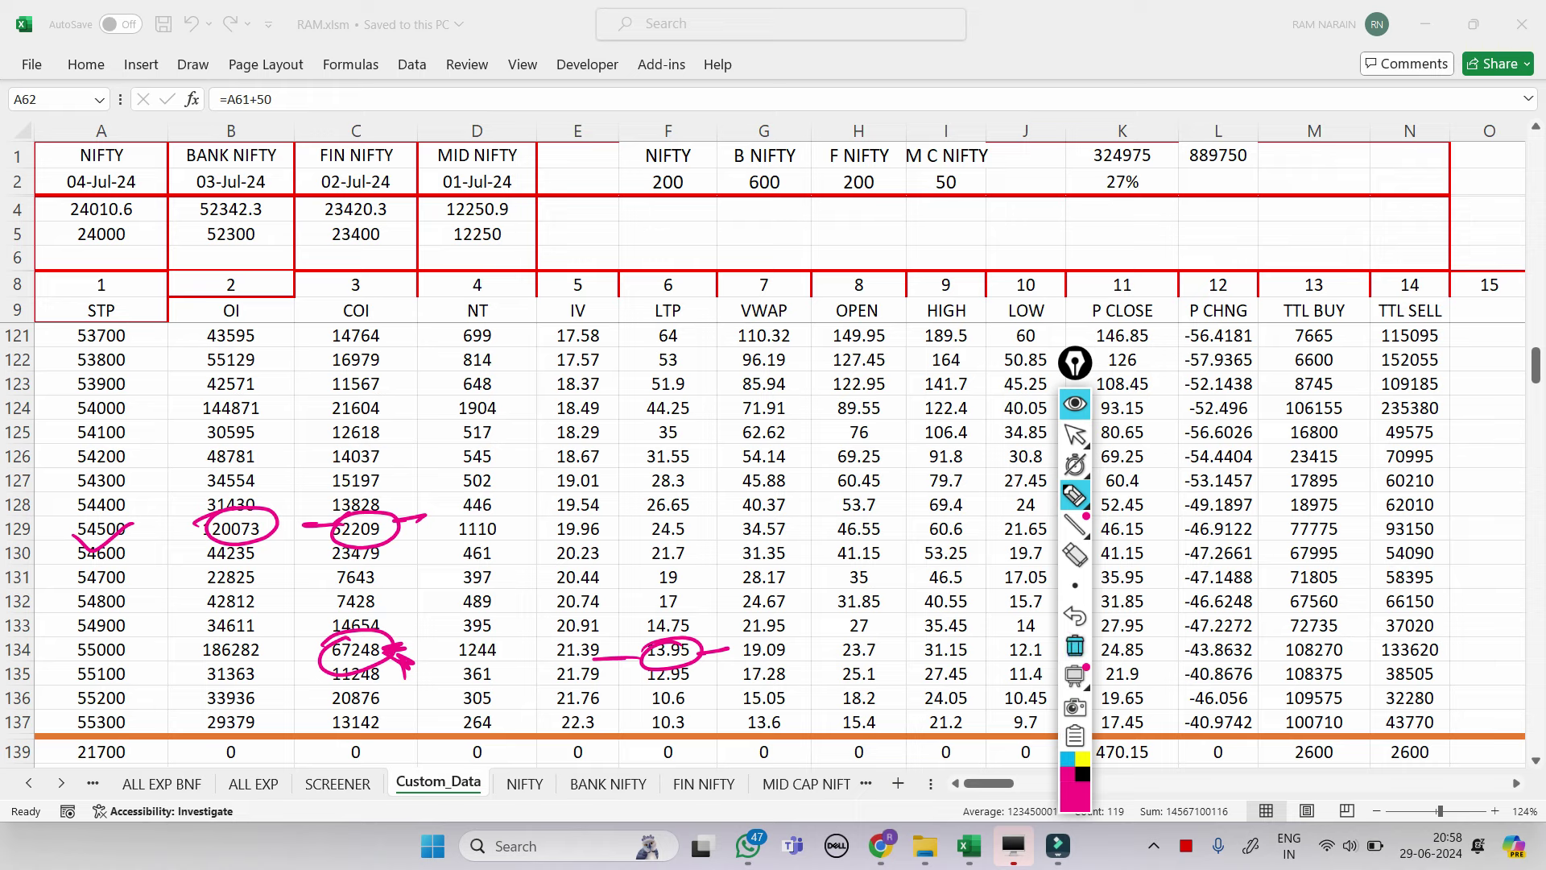
left_click(1075, 645)
left_click(1075, 435)
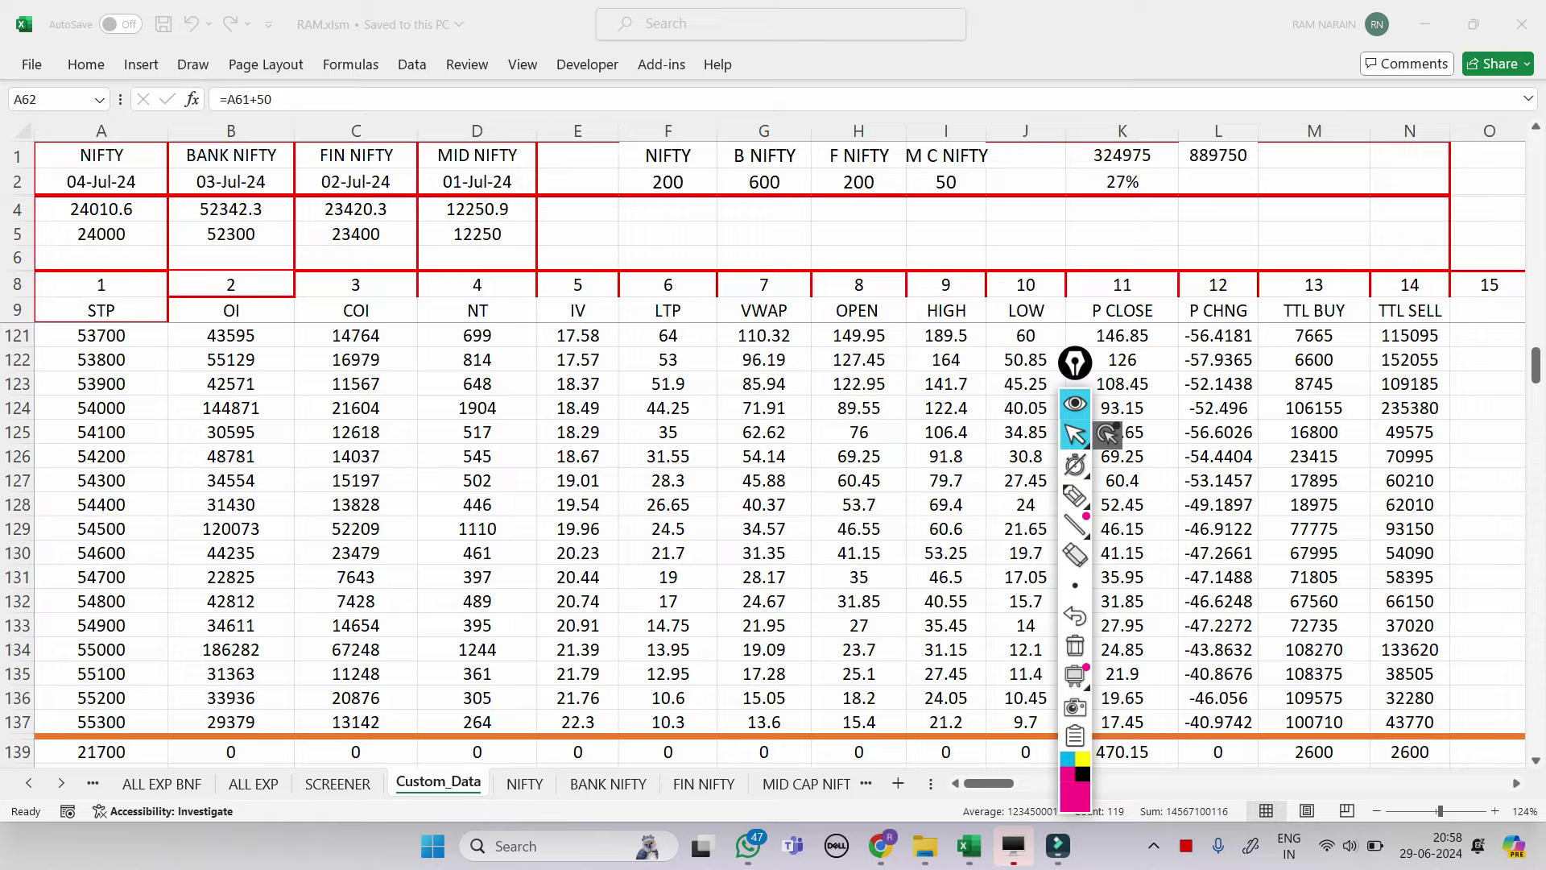
- Switch to the NSE site in the browser and open the Derivatives Market watch page
key("ctrl+Page_Up")
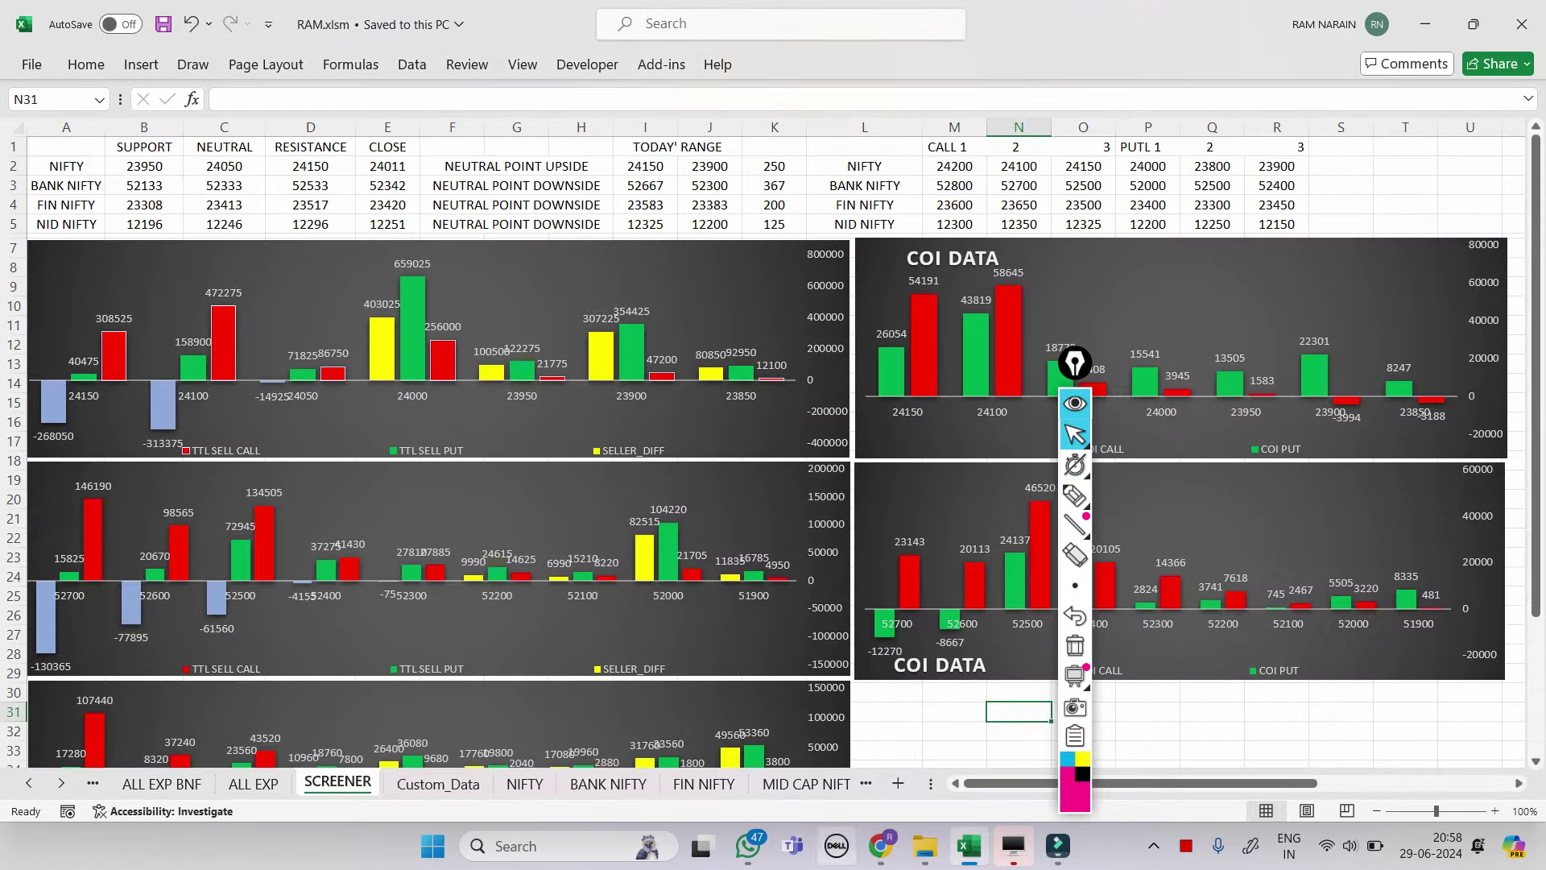
key("alt+Tab")
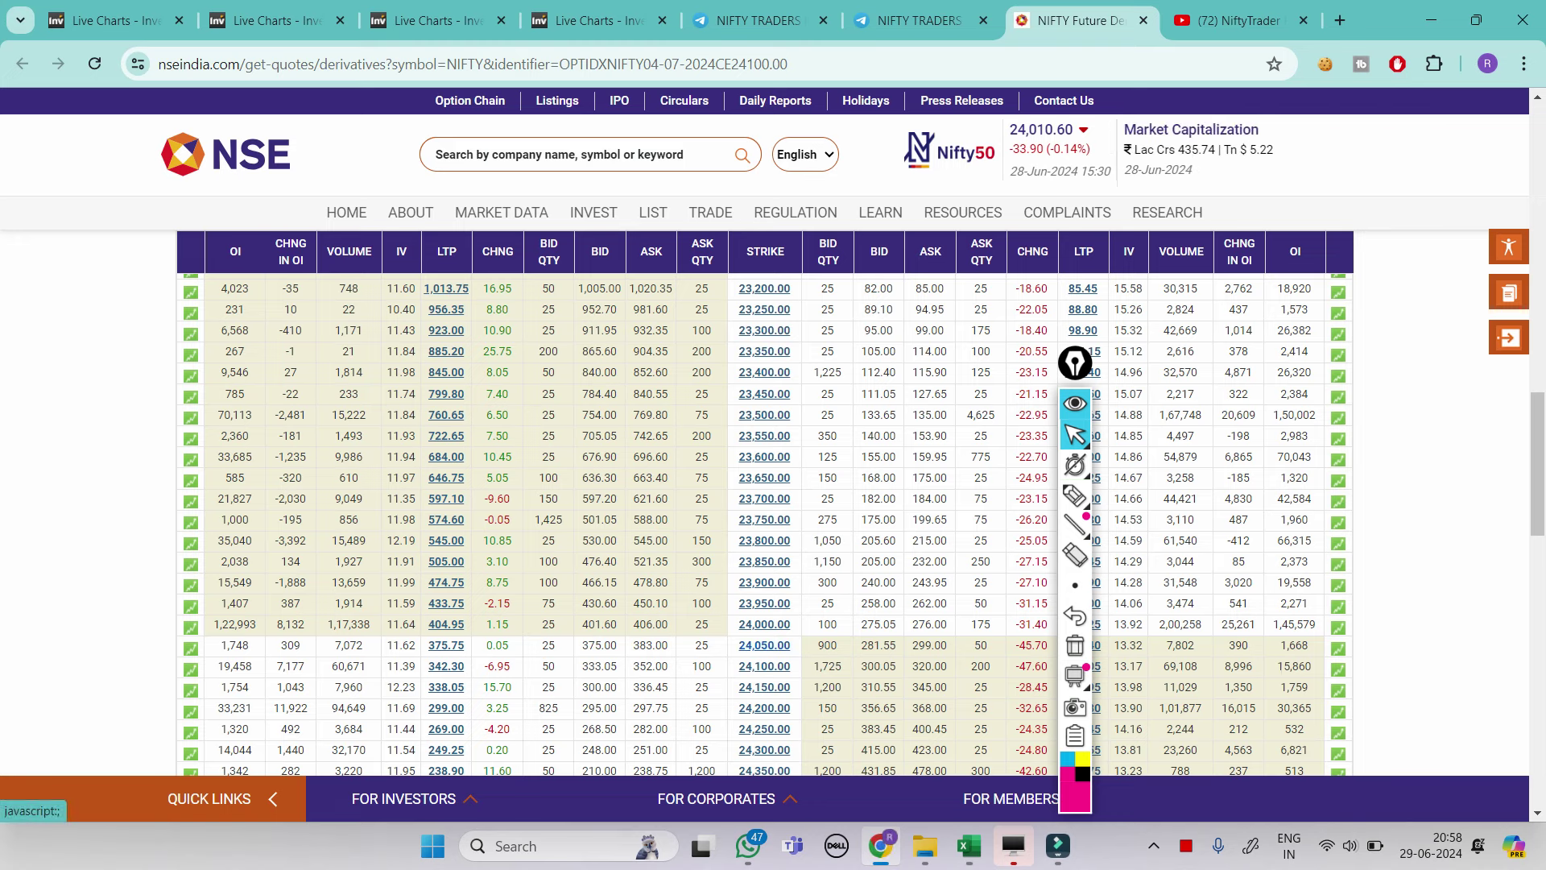
scroll(765, 523, "up", 15)
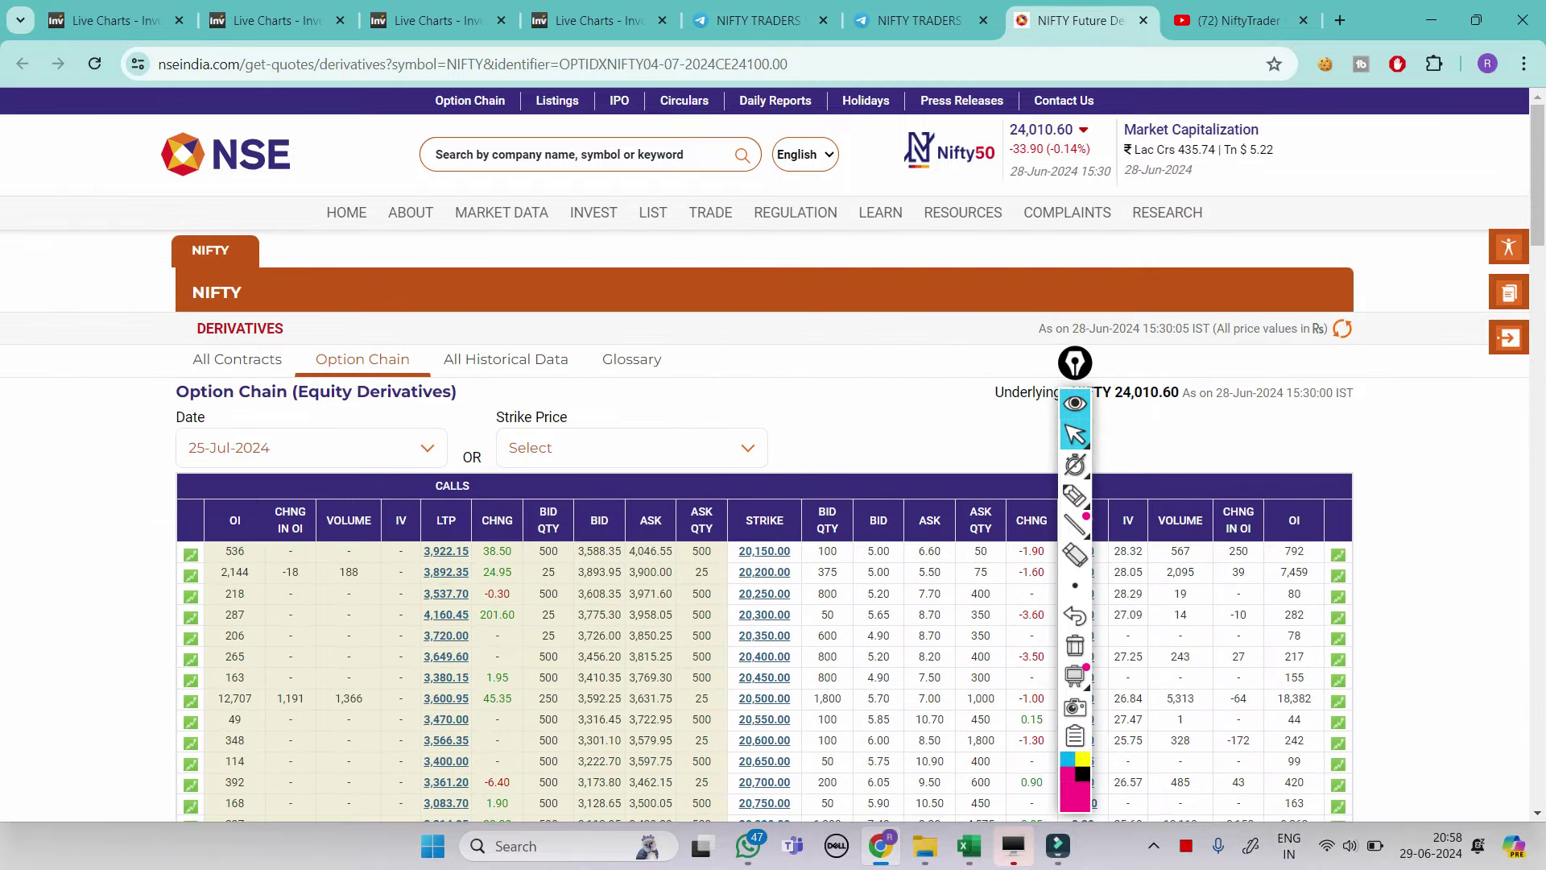
left_click(631, 448)
left_click(311, 448)
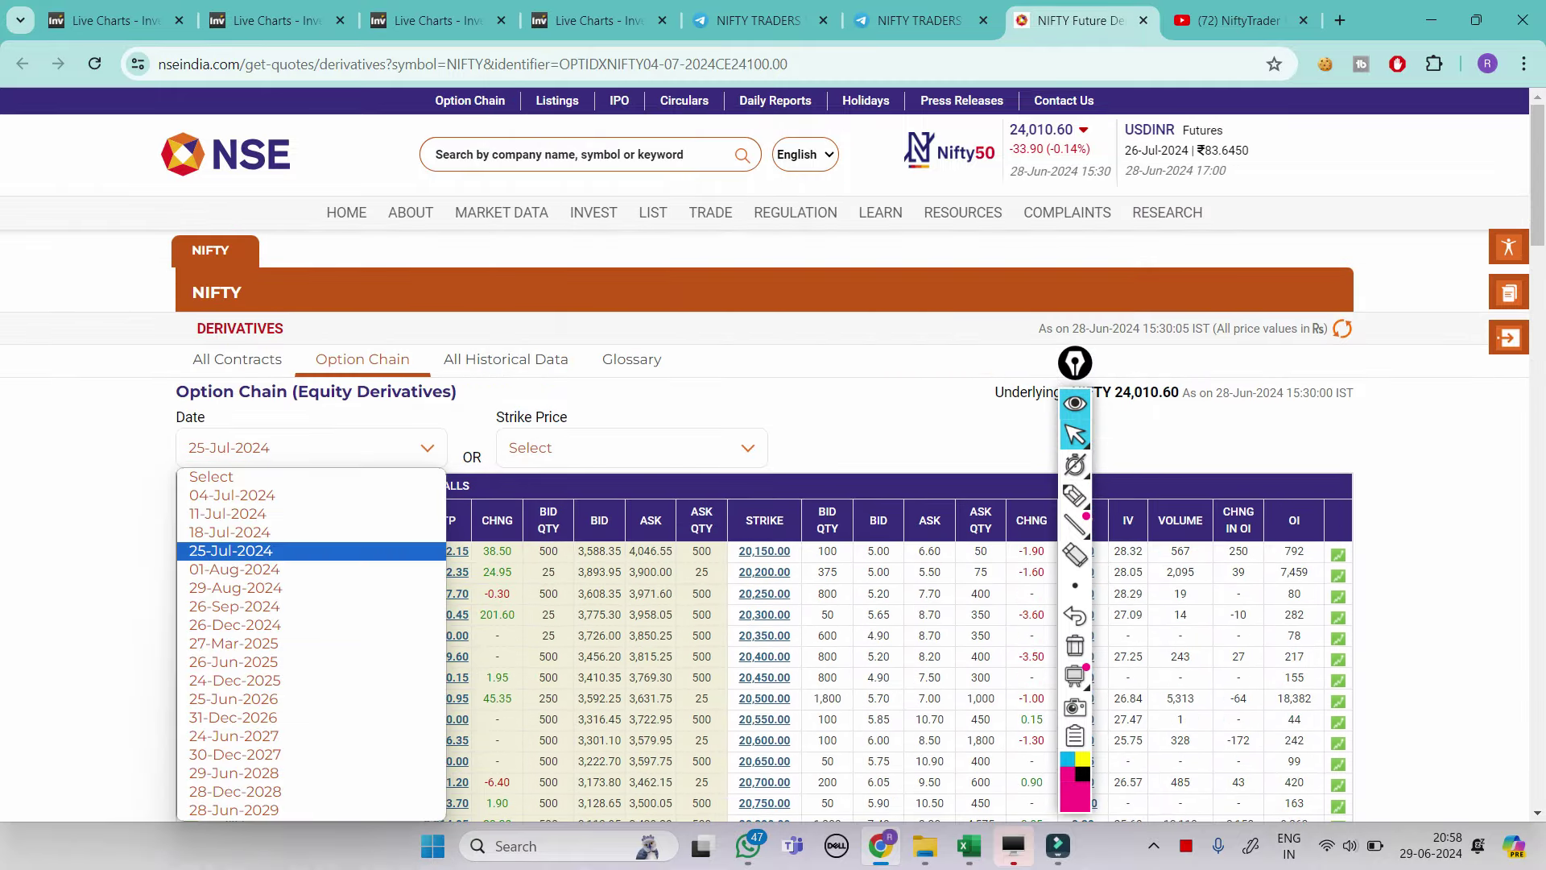
left_click(501, 212)
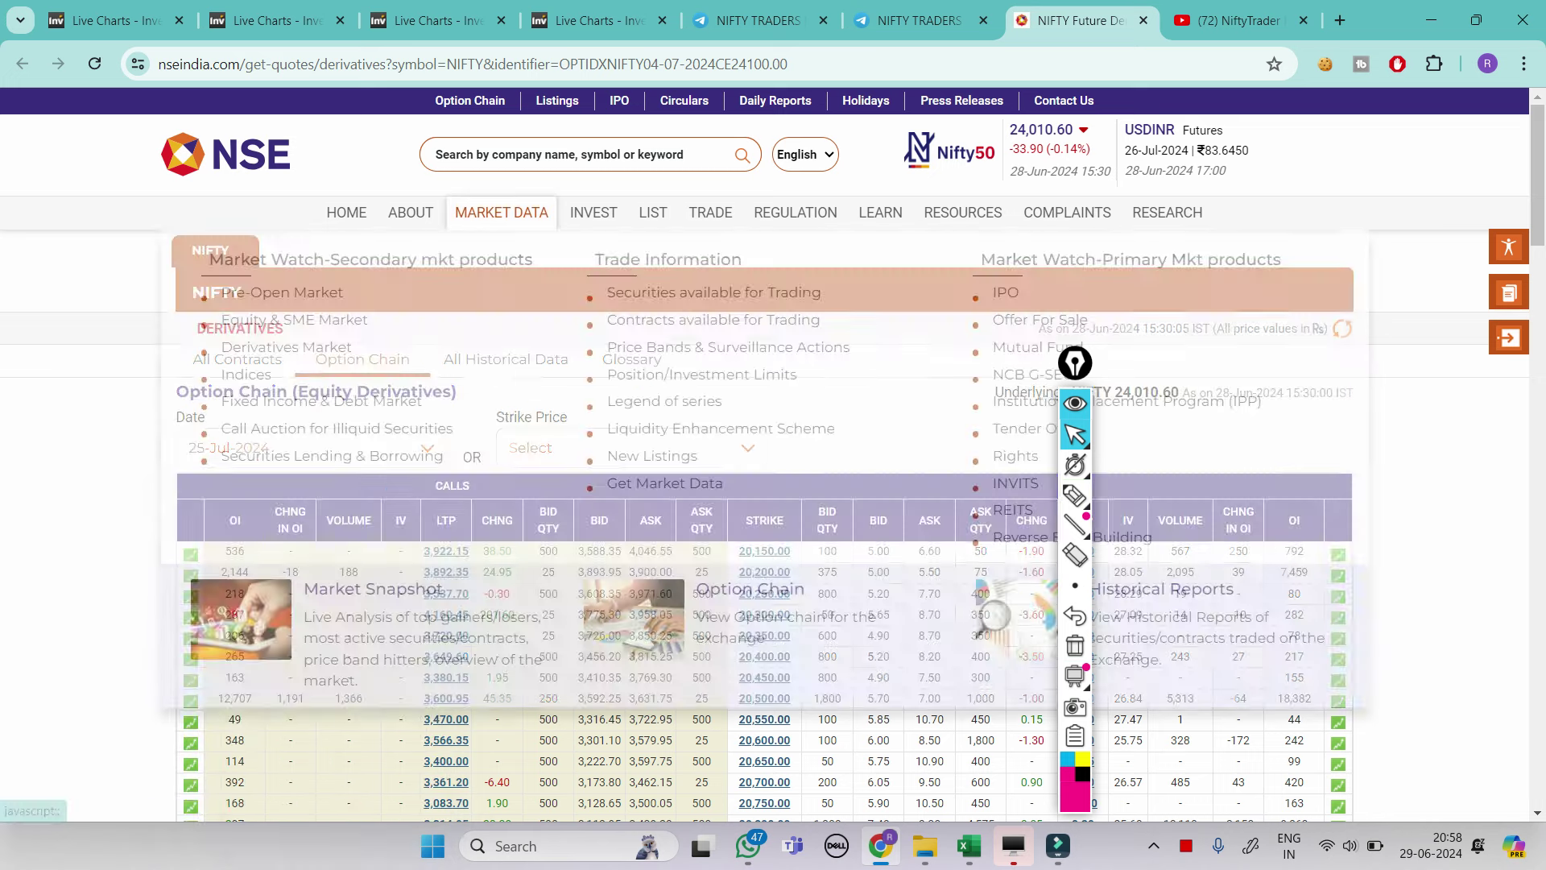
left_click(286, 348)
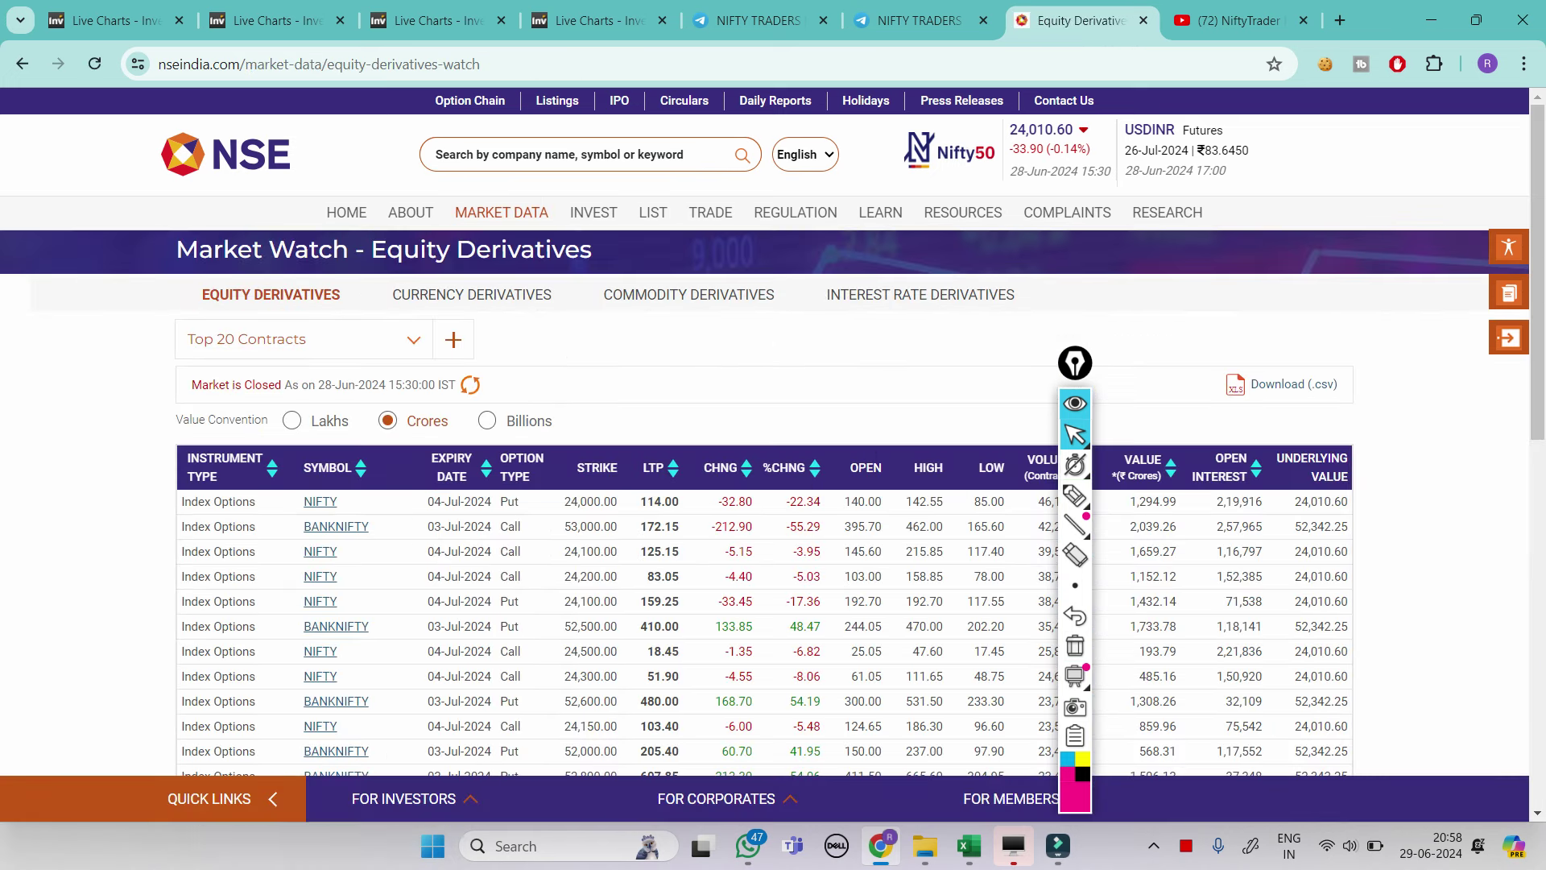
- Open the option chain of the BANKNIFTY 52,500 put contract and look through its strikes up to 55,500
left_click(336, 626)
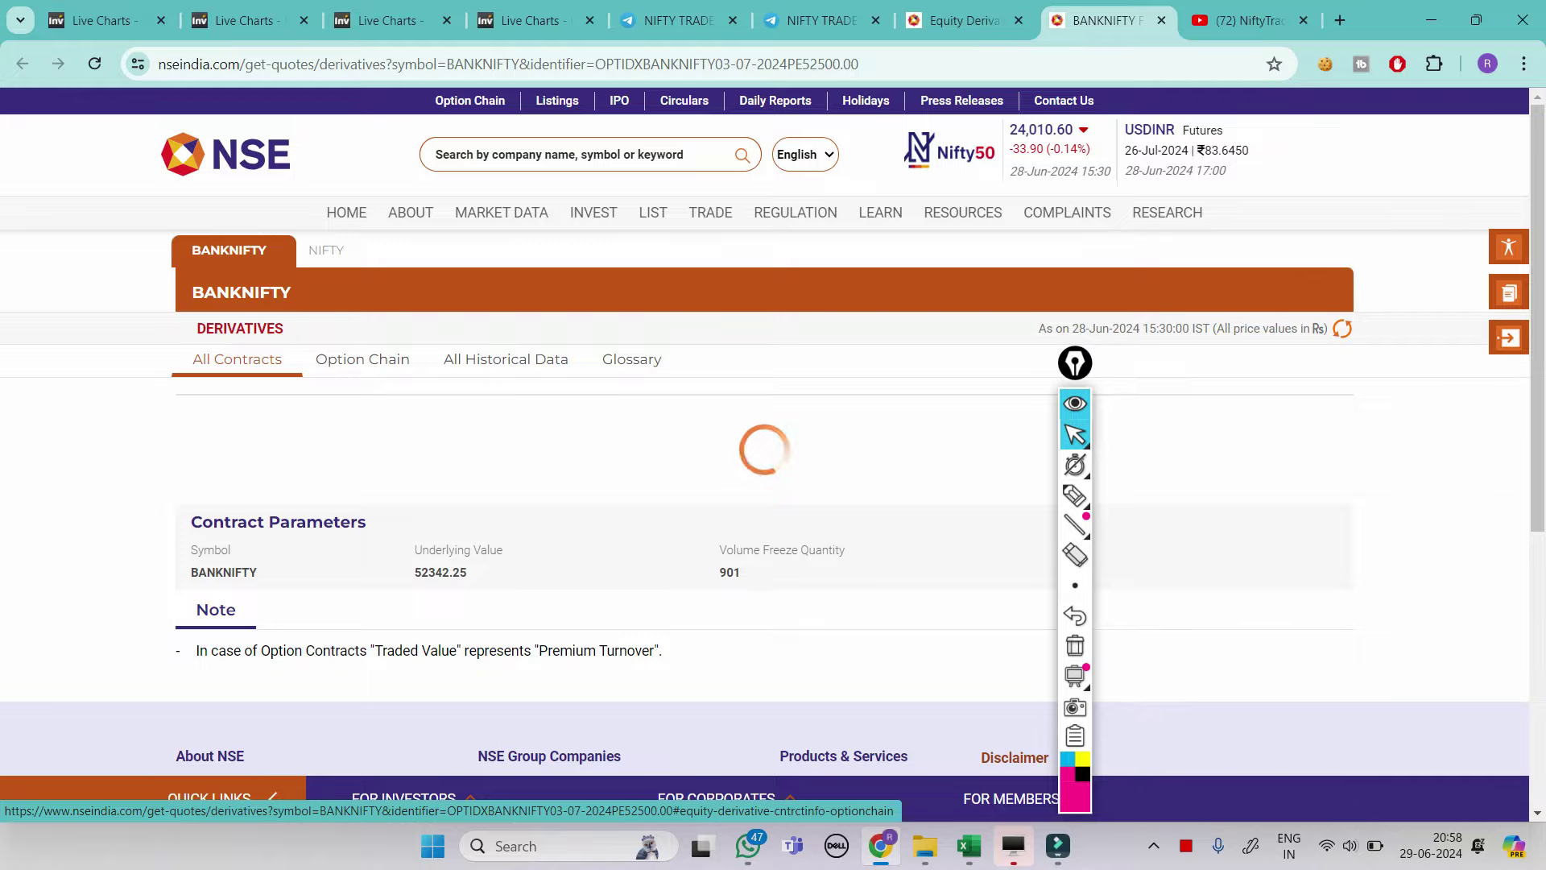
left_click(363, 359)
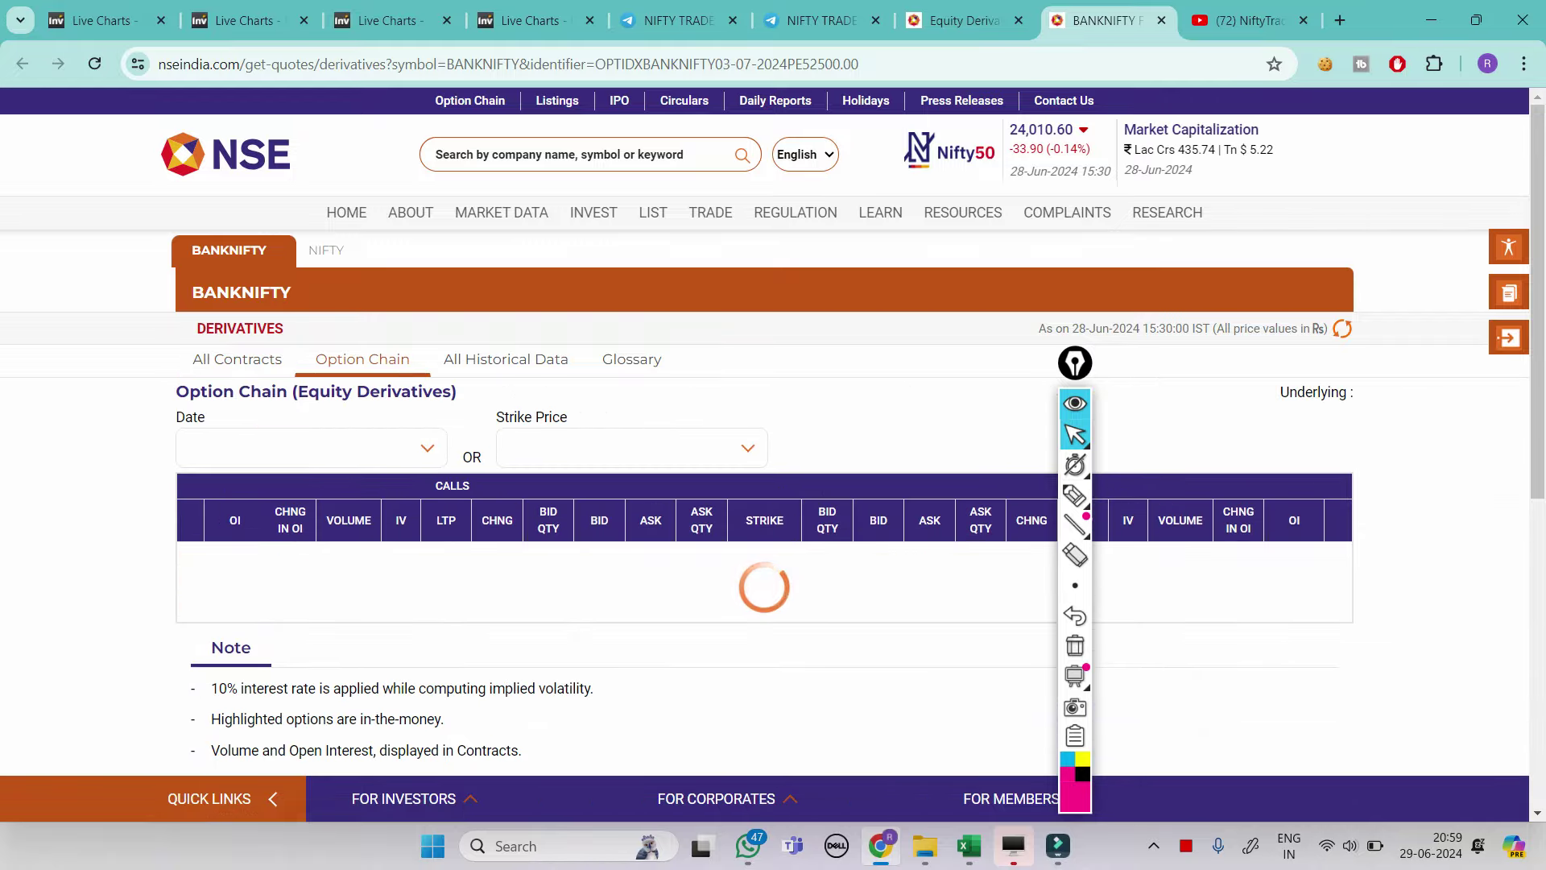
scroll(765, 507, "down", 8)
scroll(765, 507, "down", 15)
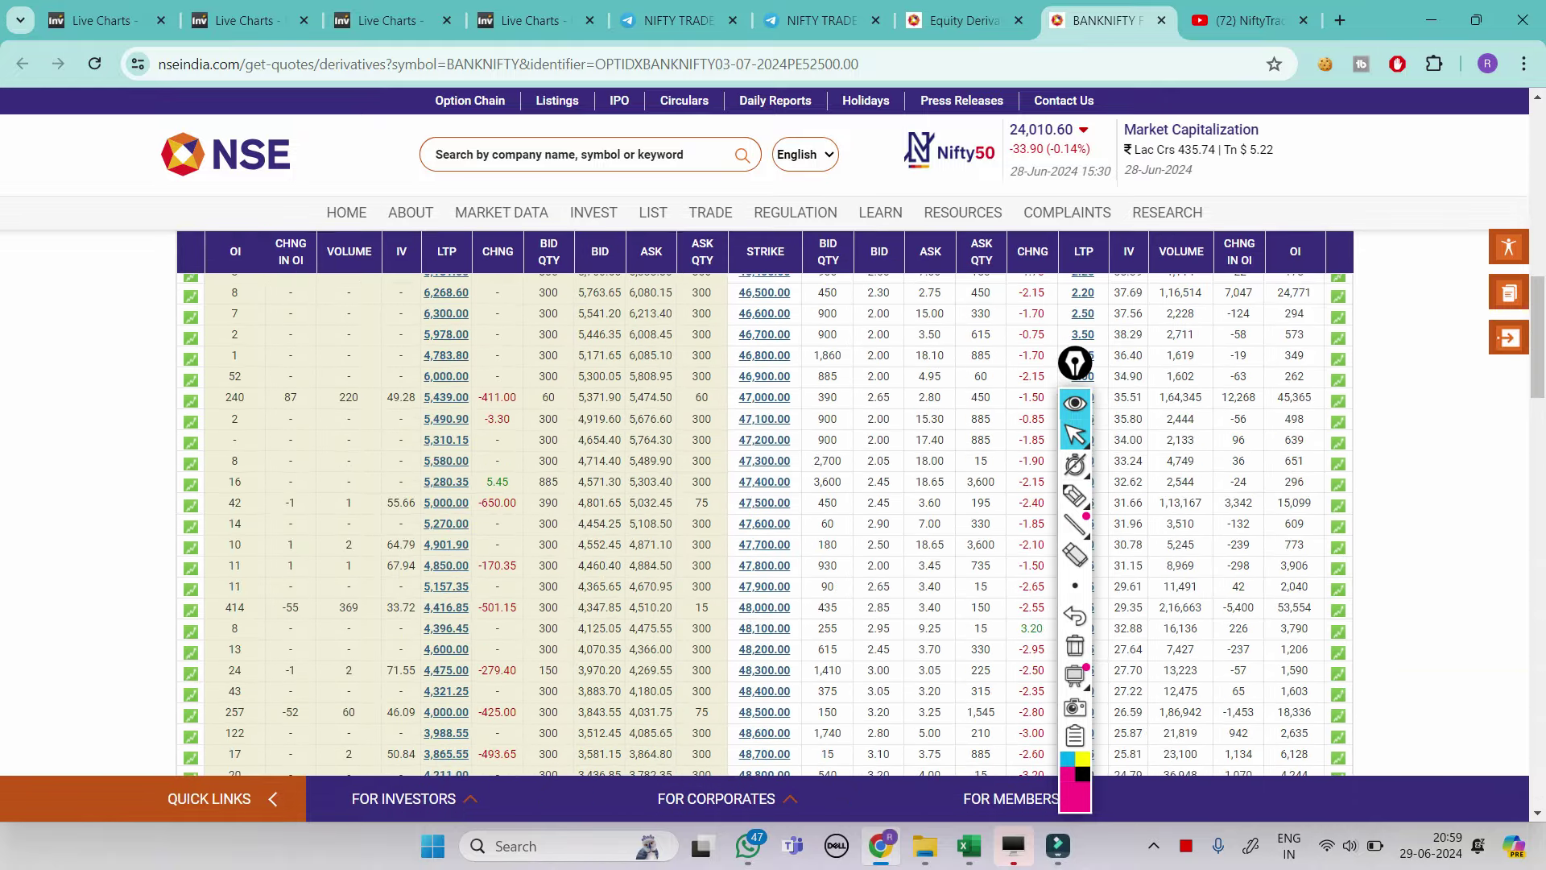
scroll(765, 508, "down", 12)
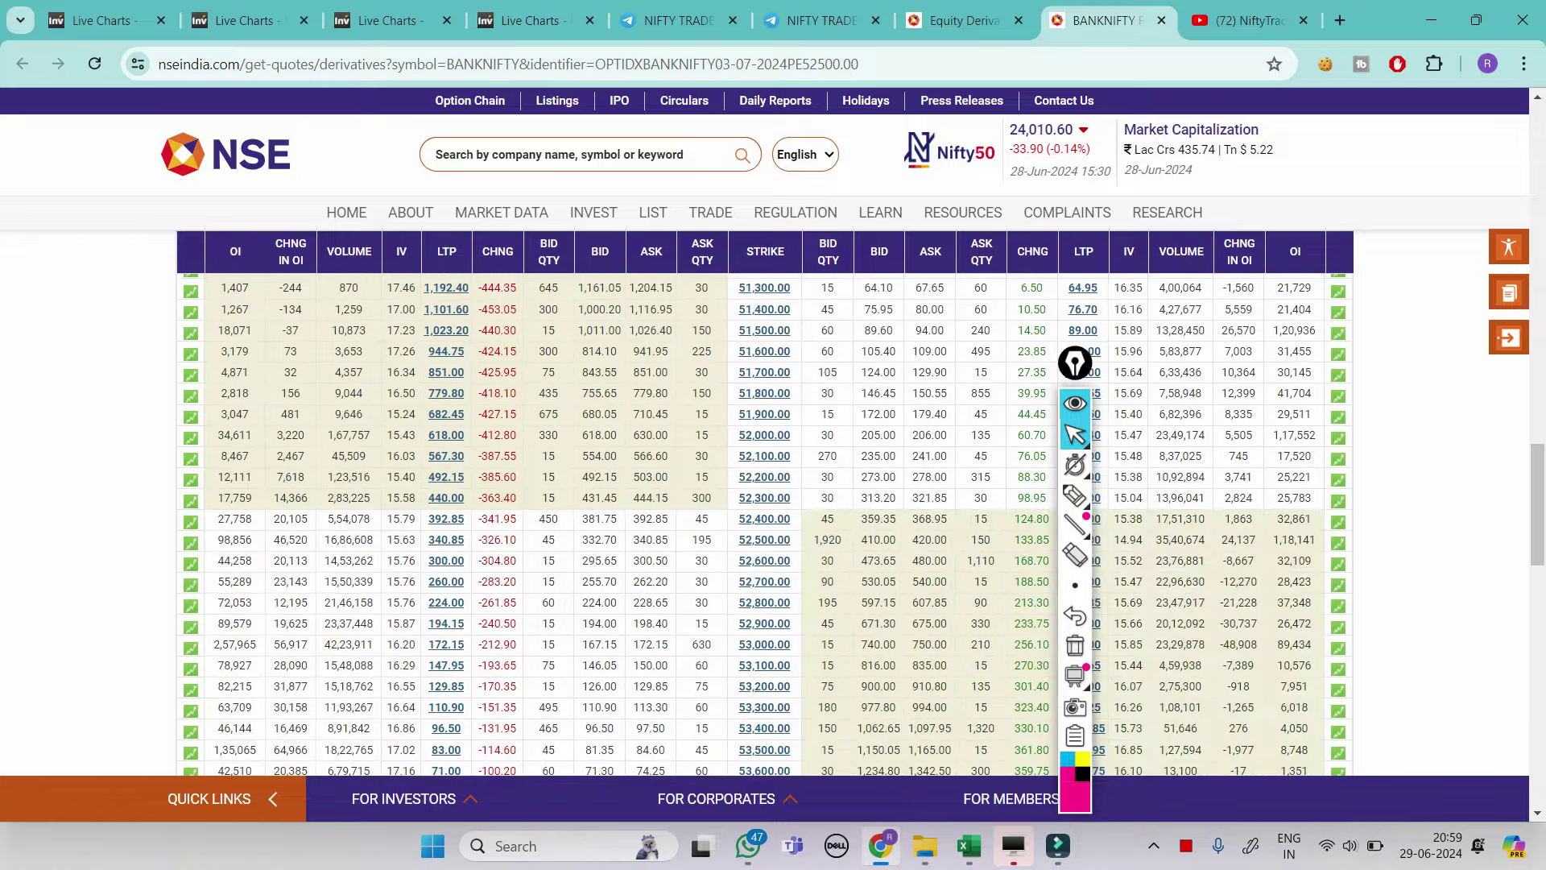
left_click(1075, 495)
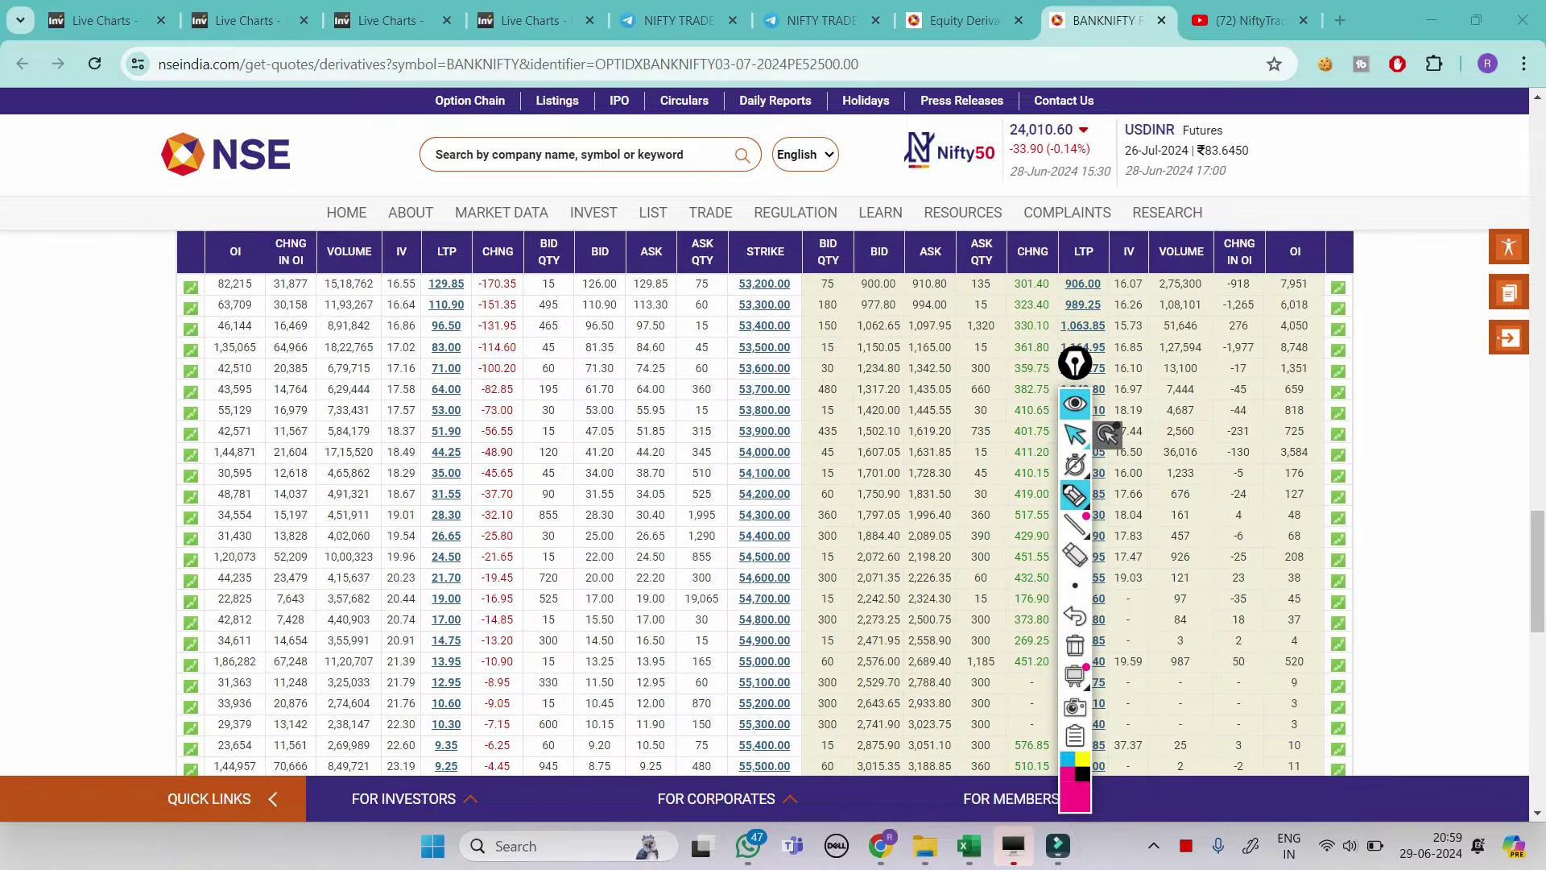
left_click(1075, 435)
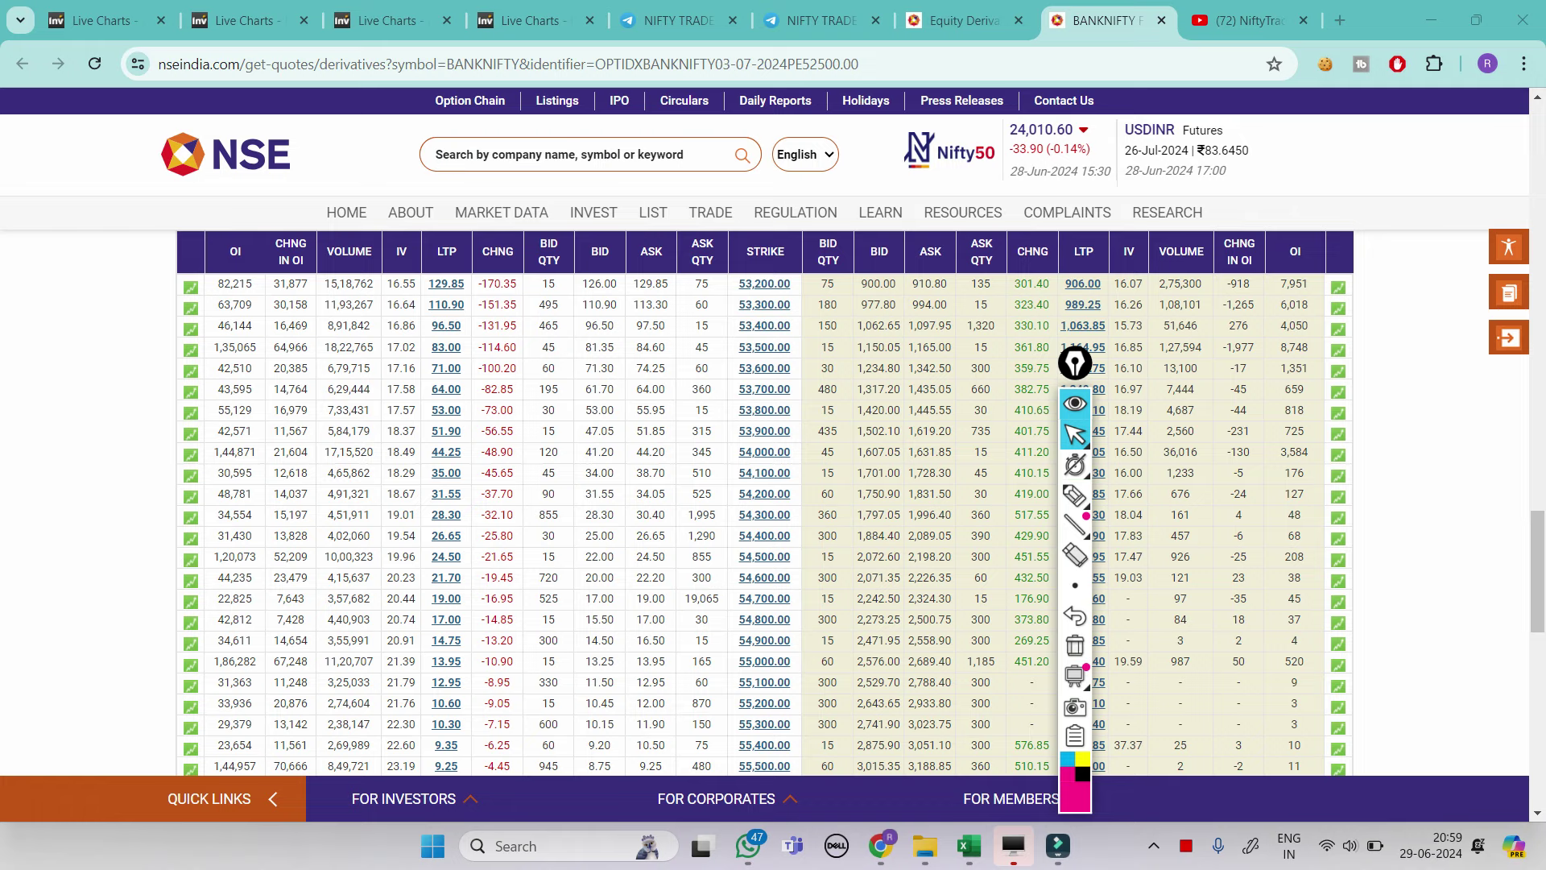
- Mark the 55,000 strike, its call change in OI, LTP and price change, plus the 55,500 call change in OI, and clear the marks
scroll(764, 523, "down", 1)
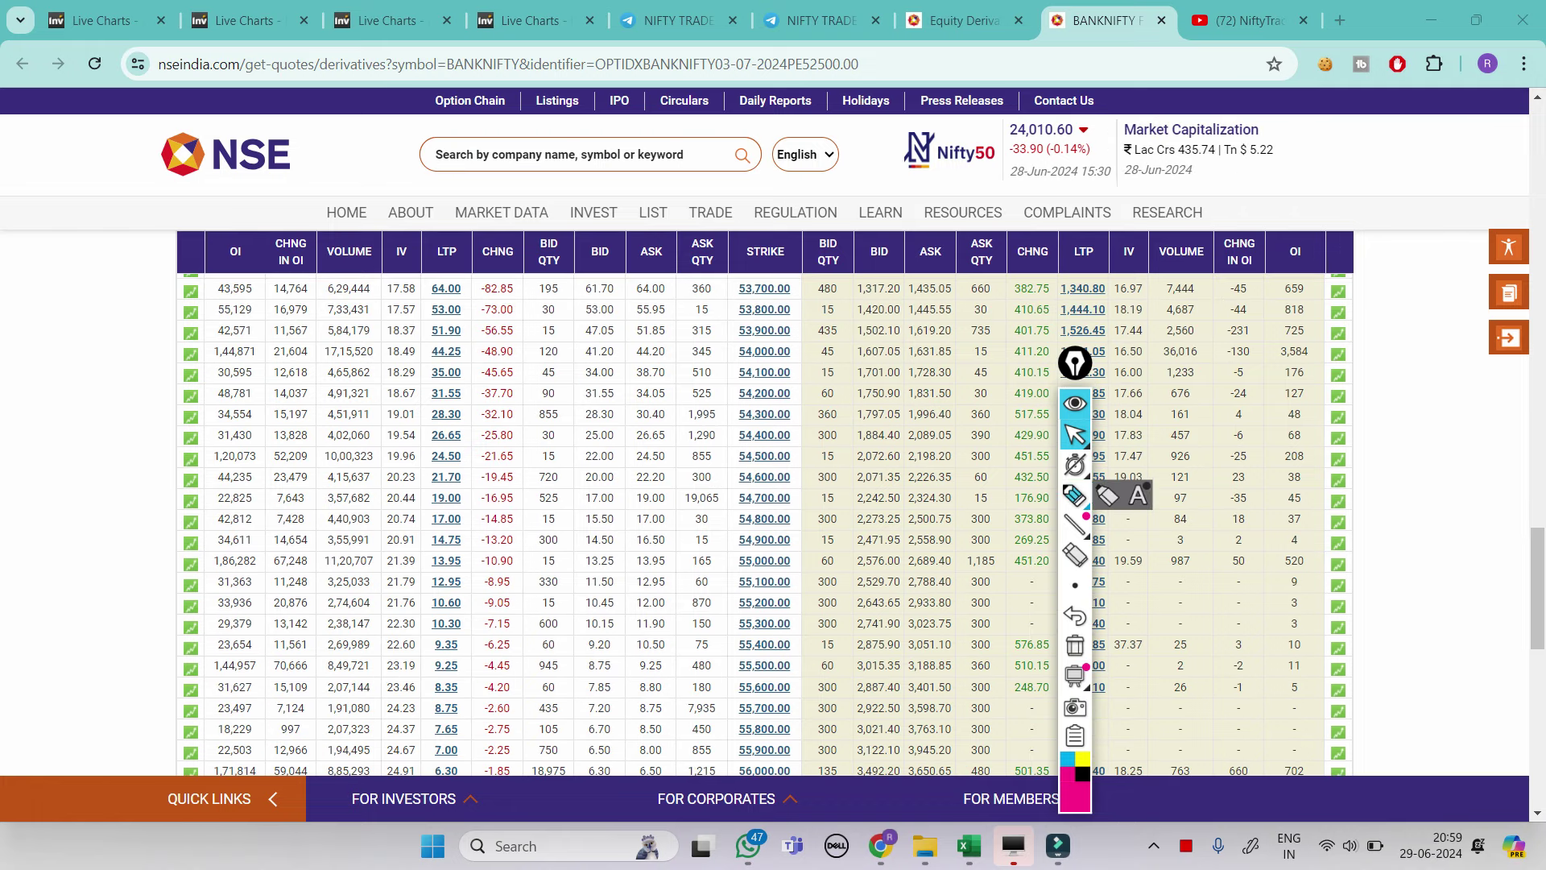
left_click(1075, 495)
mouse_move(268, 563)
left_mouse_down()
mouse_move(275, 551)
mouse_move(277, 578)
left_mouse_up()
left_click_drag(788, 566, 786, 538)
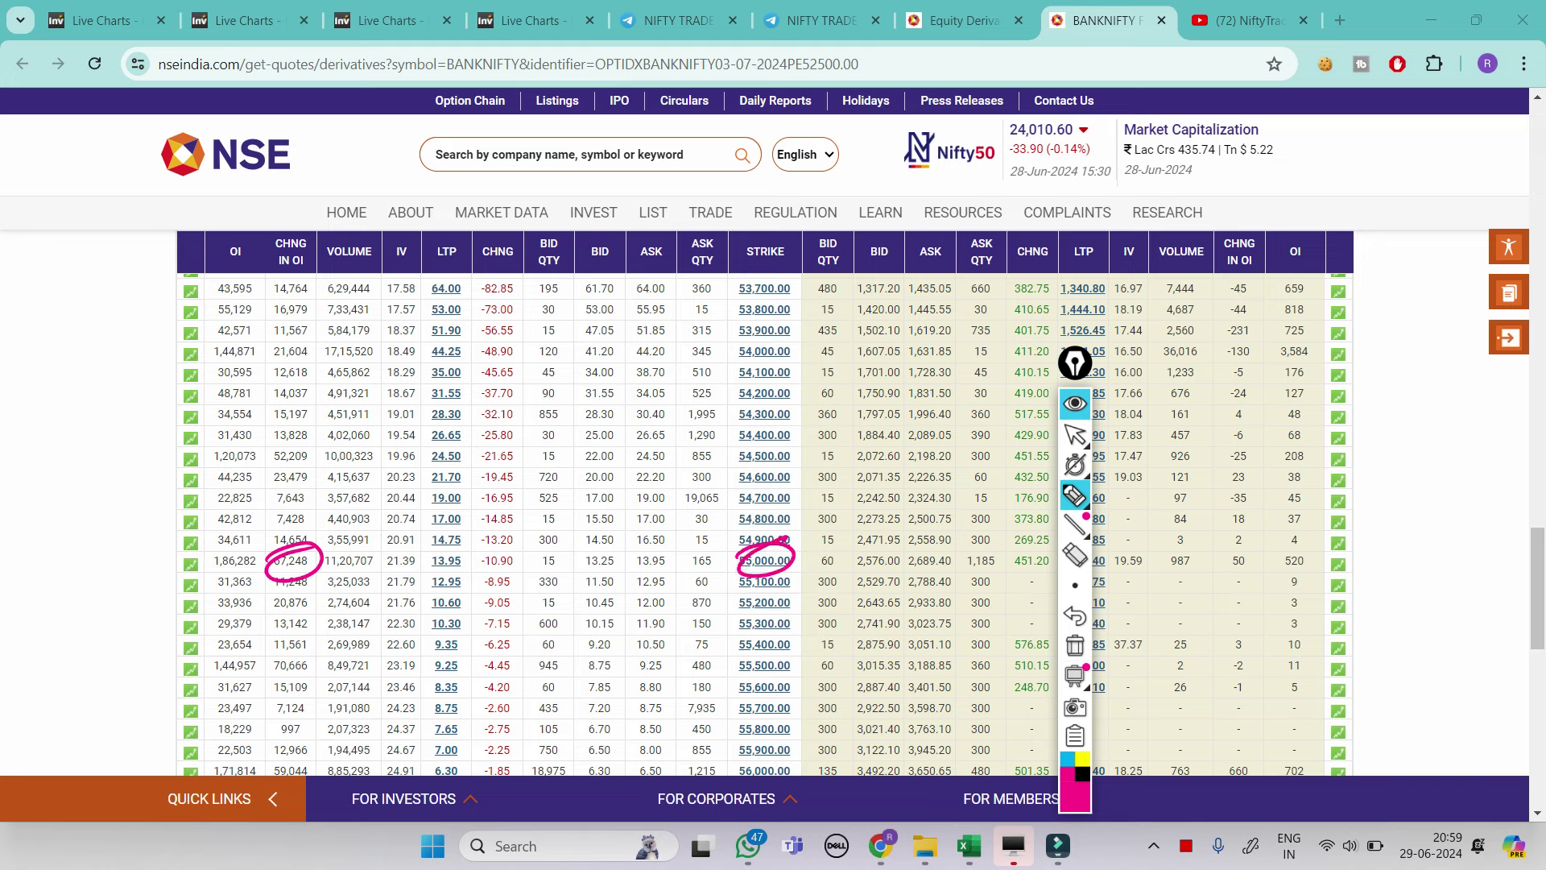
mouse_move(429, 574)
left_mouse_down()
mouse_move(508, 547)
mouse_move(480, 568)
left_mouse_up()
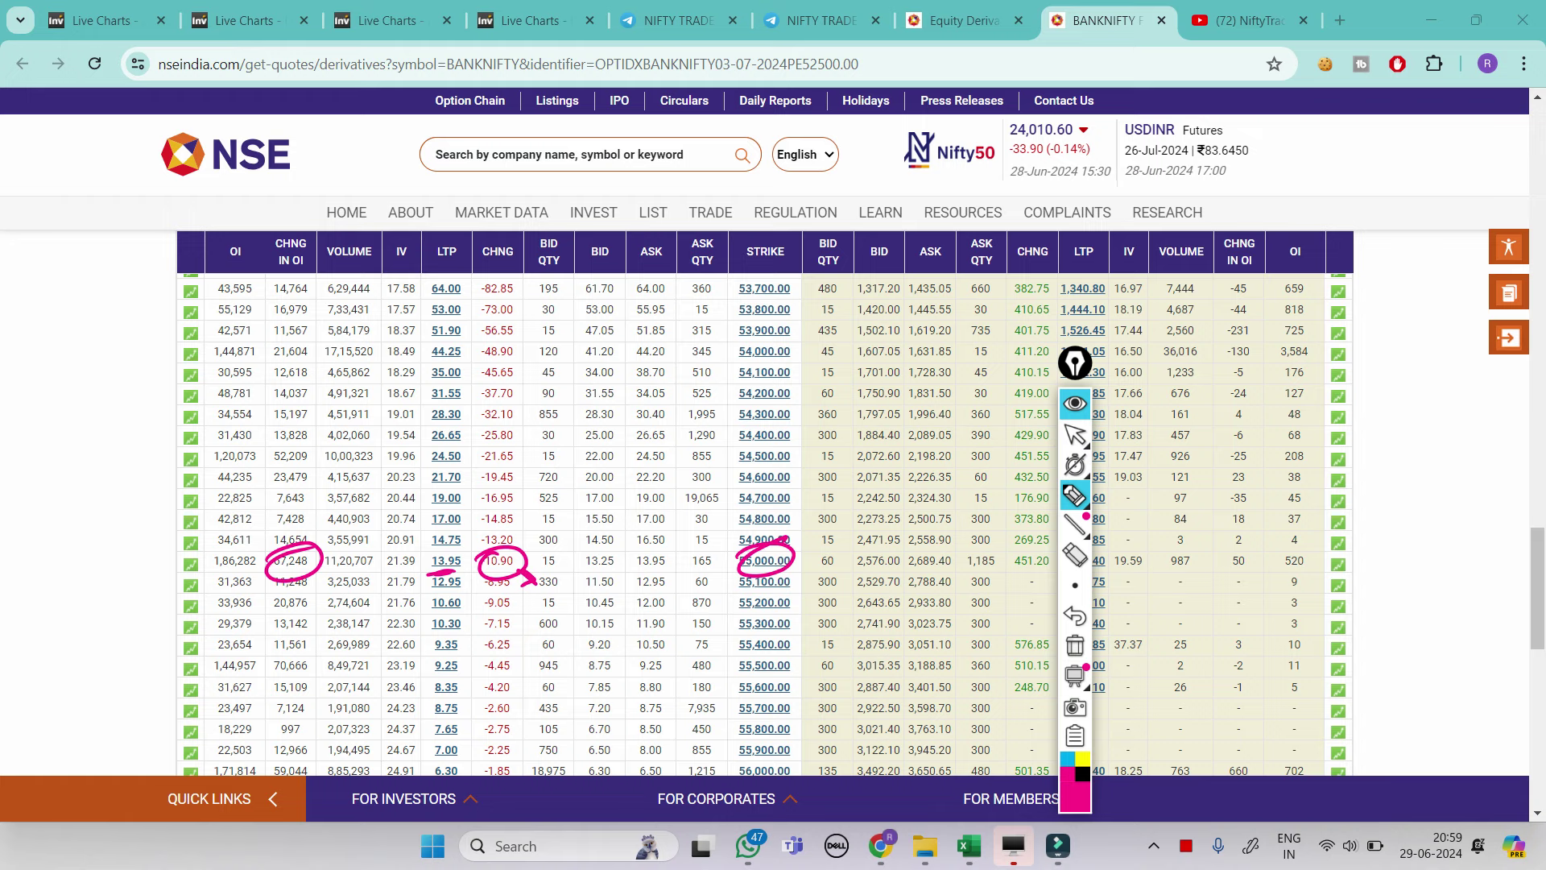
mouse_move(275, 659)
left_mouse_down()
mouse_move(271, 673)
mouse_move(303, 652)
left_mouse_up()
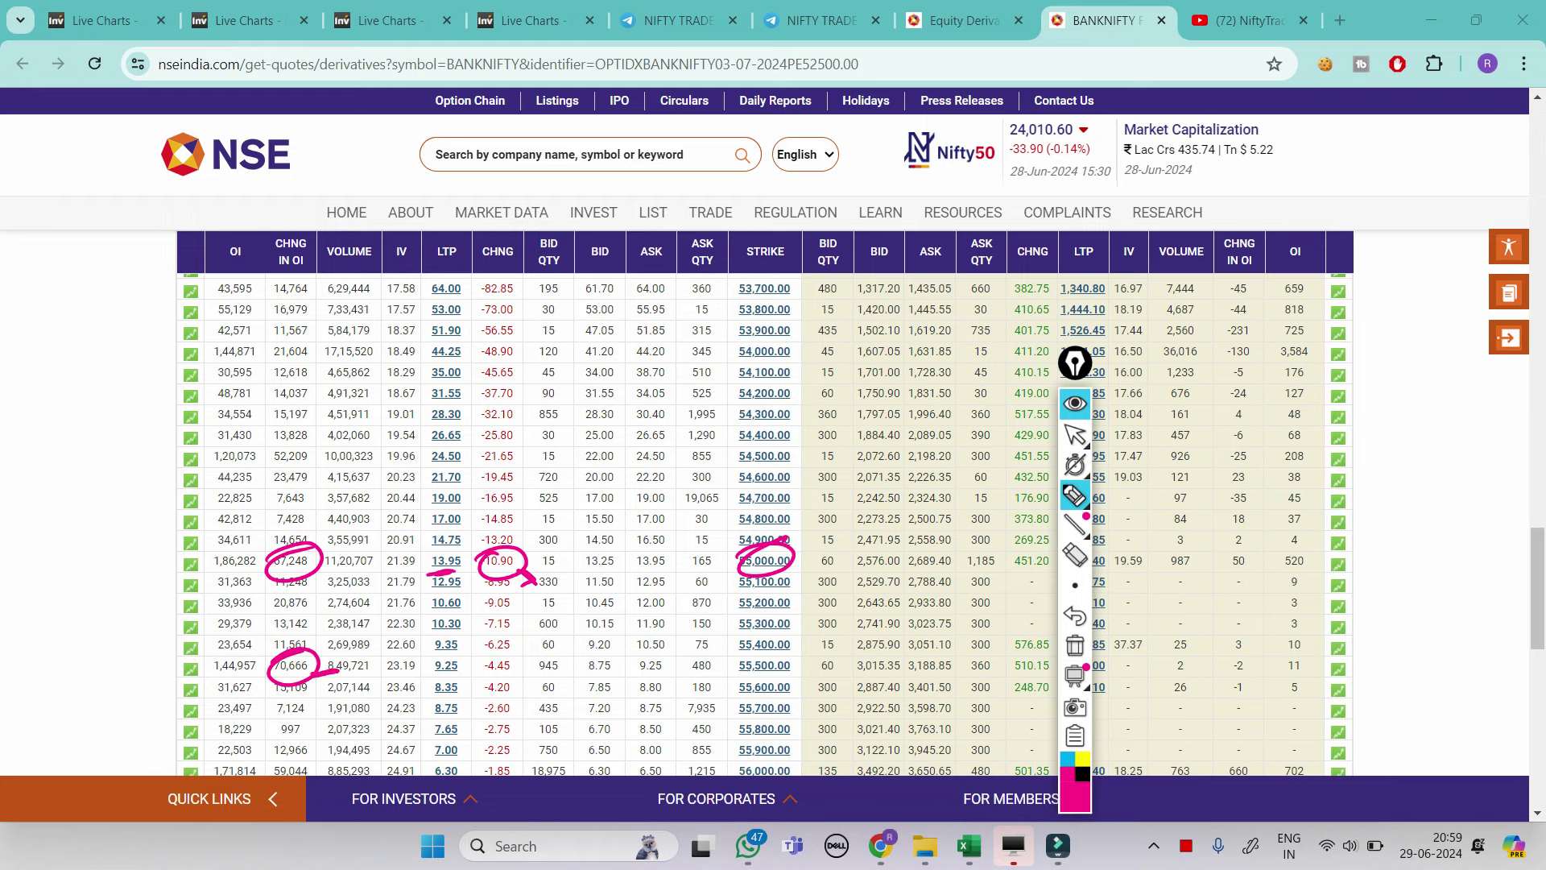
mouse_move(472, 651)
left_mouse_down()
mouse_move(423, 672)
mouse_move(469, 644)
left_mouse_up()
left_click(1075, 435)
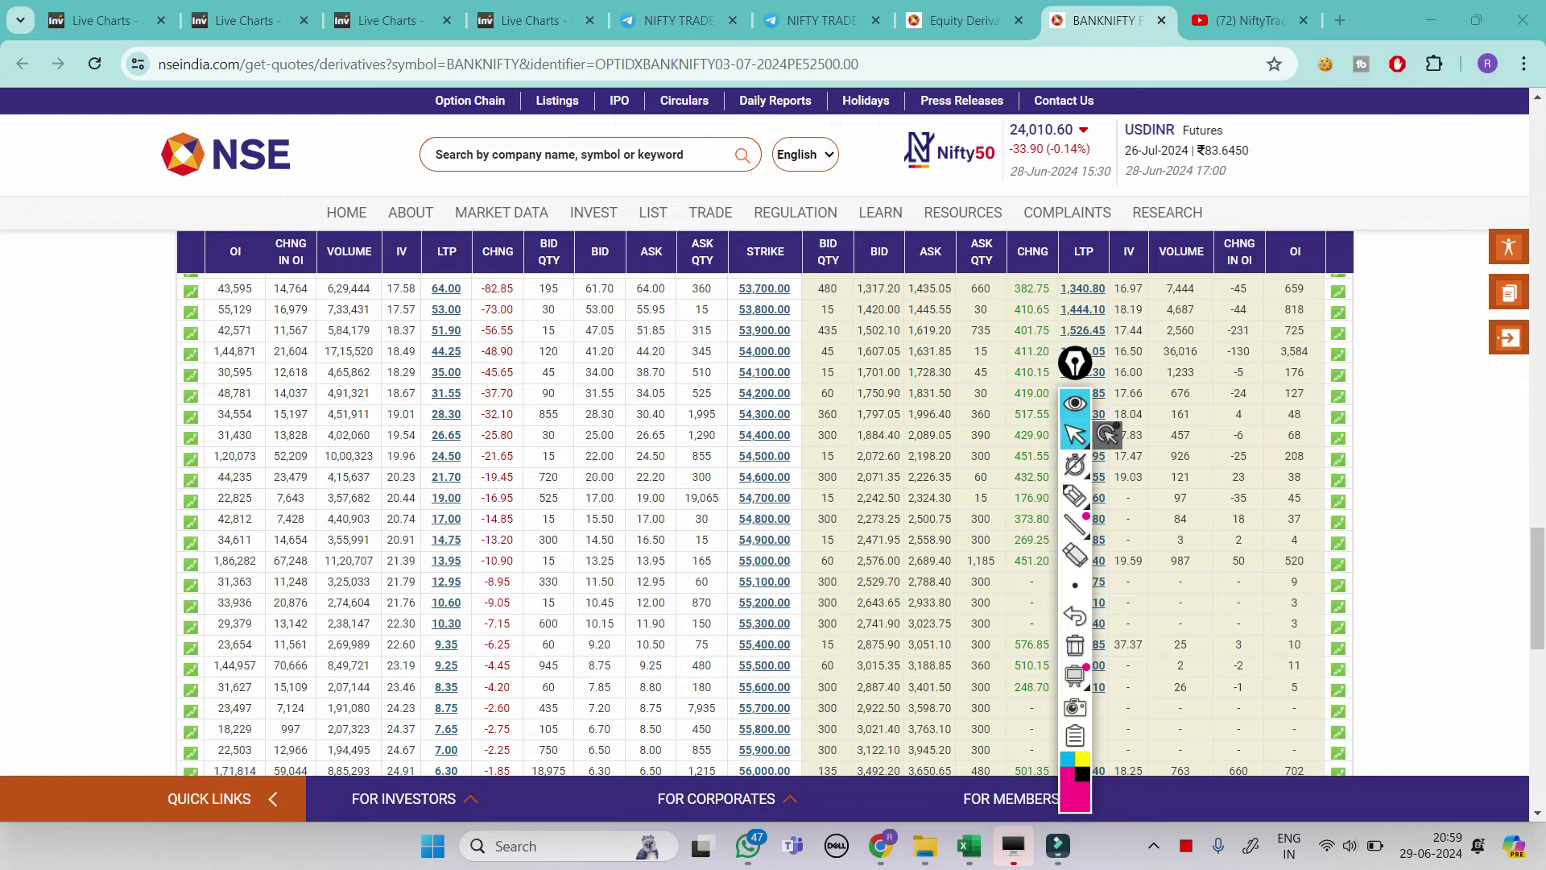
- Circle the call change in OI at strikes 53,500 and 53,000 and the call price change at 53,100, and clear the marks
scroll(765, 523, "up", 4)
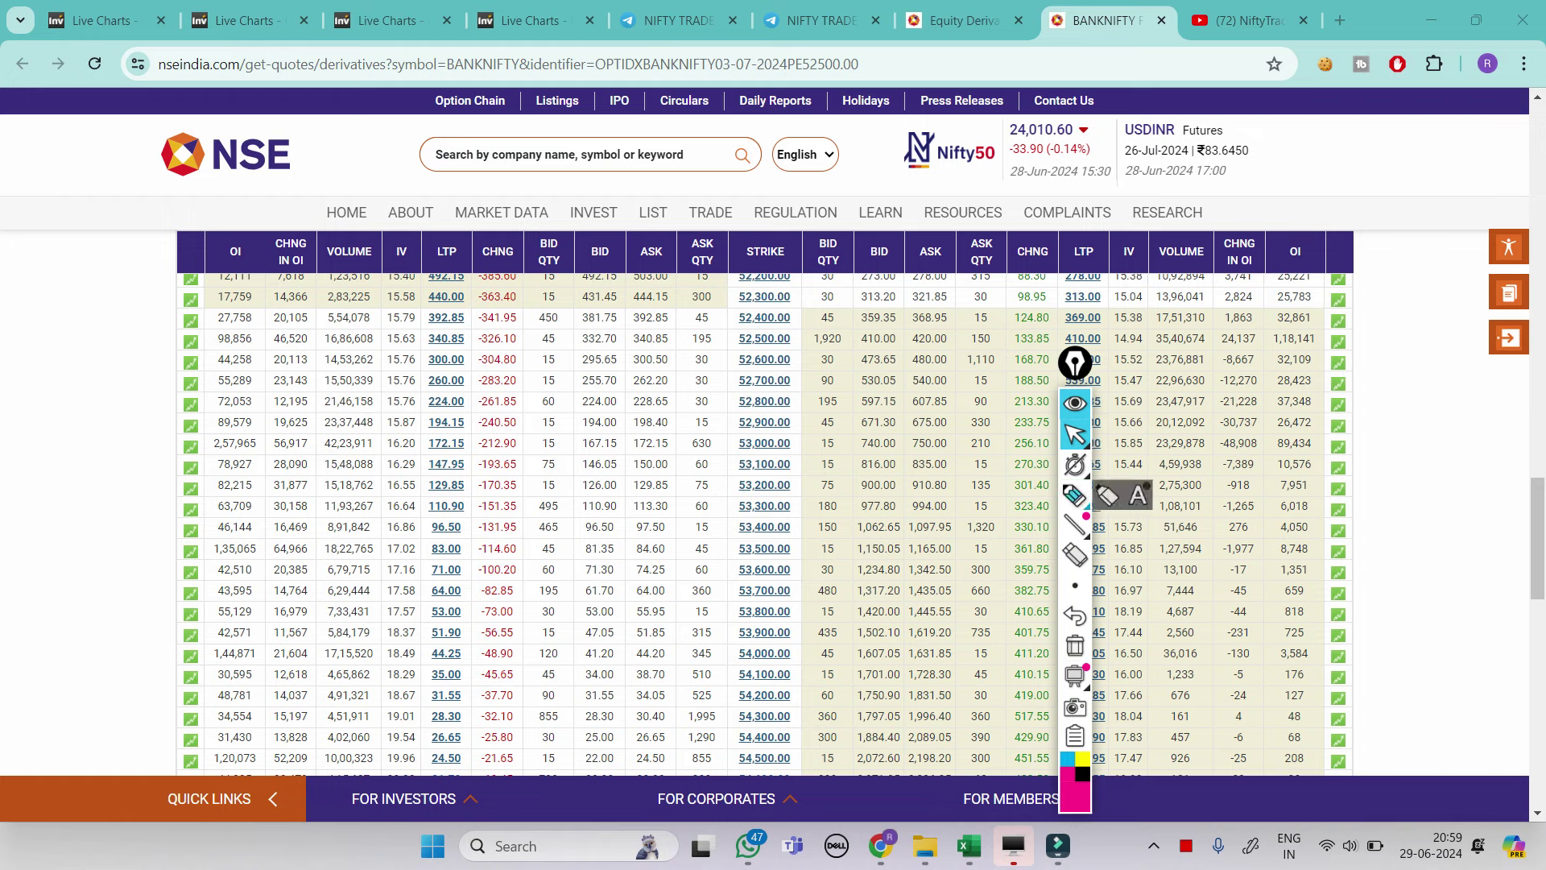
left_click(1075, 494)
mouse_move(309, 533)
left_mouse_down()
mouse_move(278, 564)
mouse_move(308, 531)
left_mouse_up()
left_click_drag(304, 427, 313, 442)
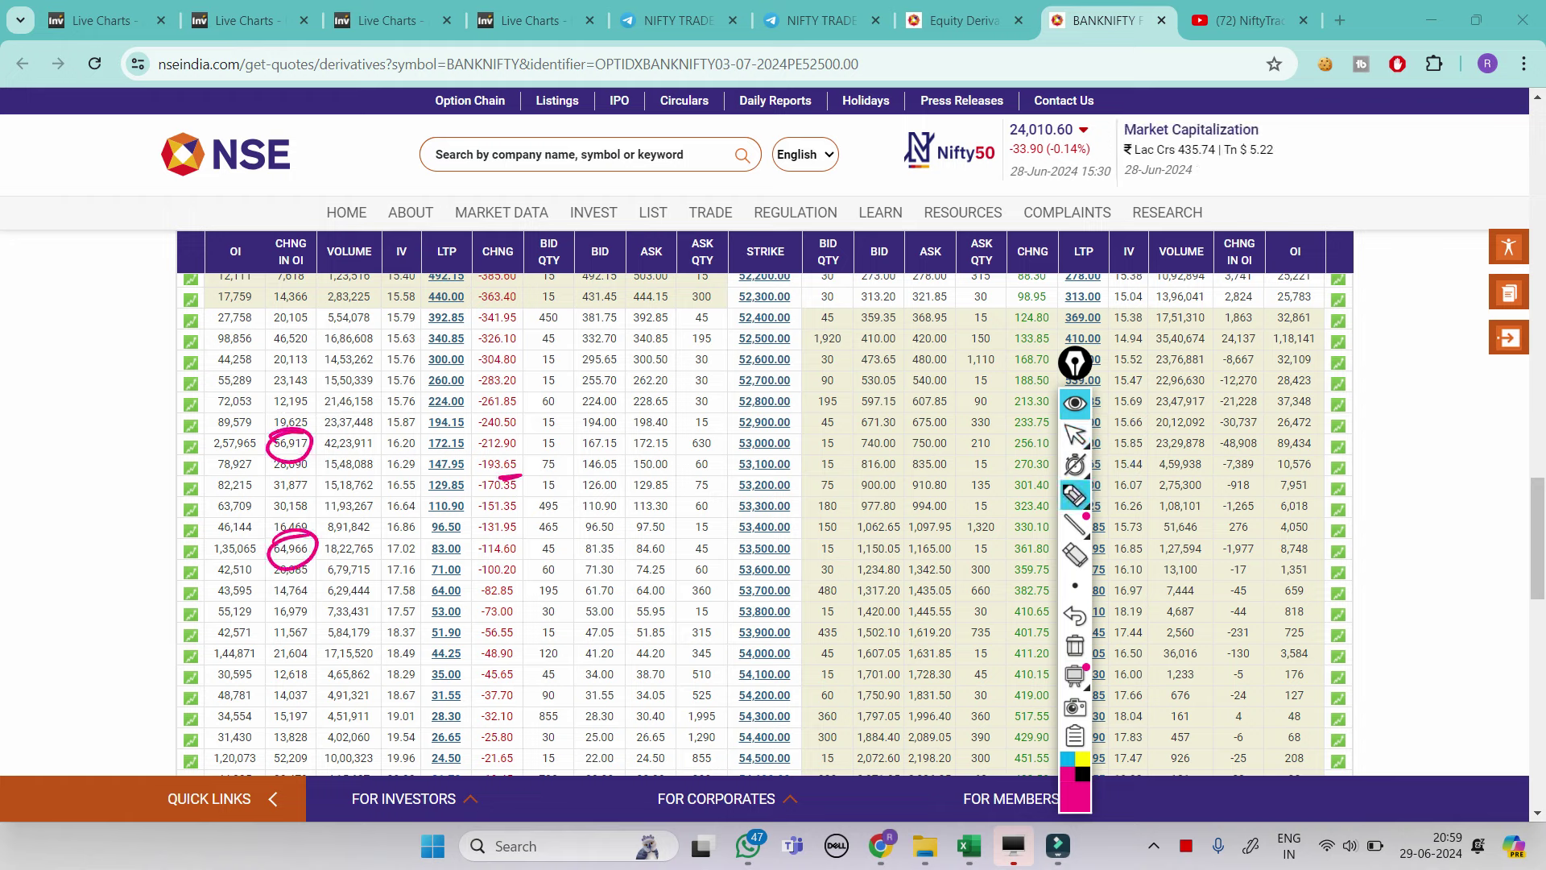
mouse_move(509, 444)
left_mouse_down()
mouse_move(482, 488)
mouse_move(586, 475)
left_mouse_up()
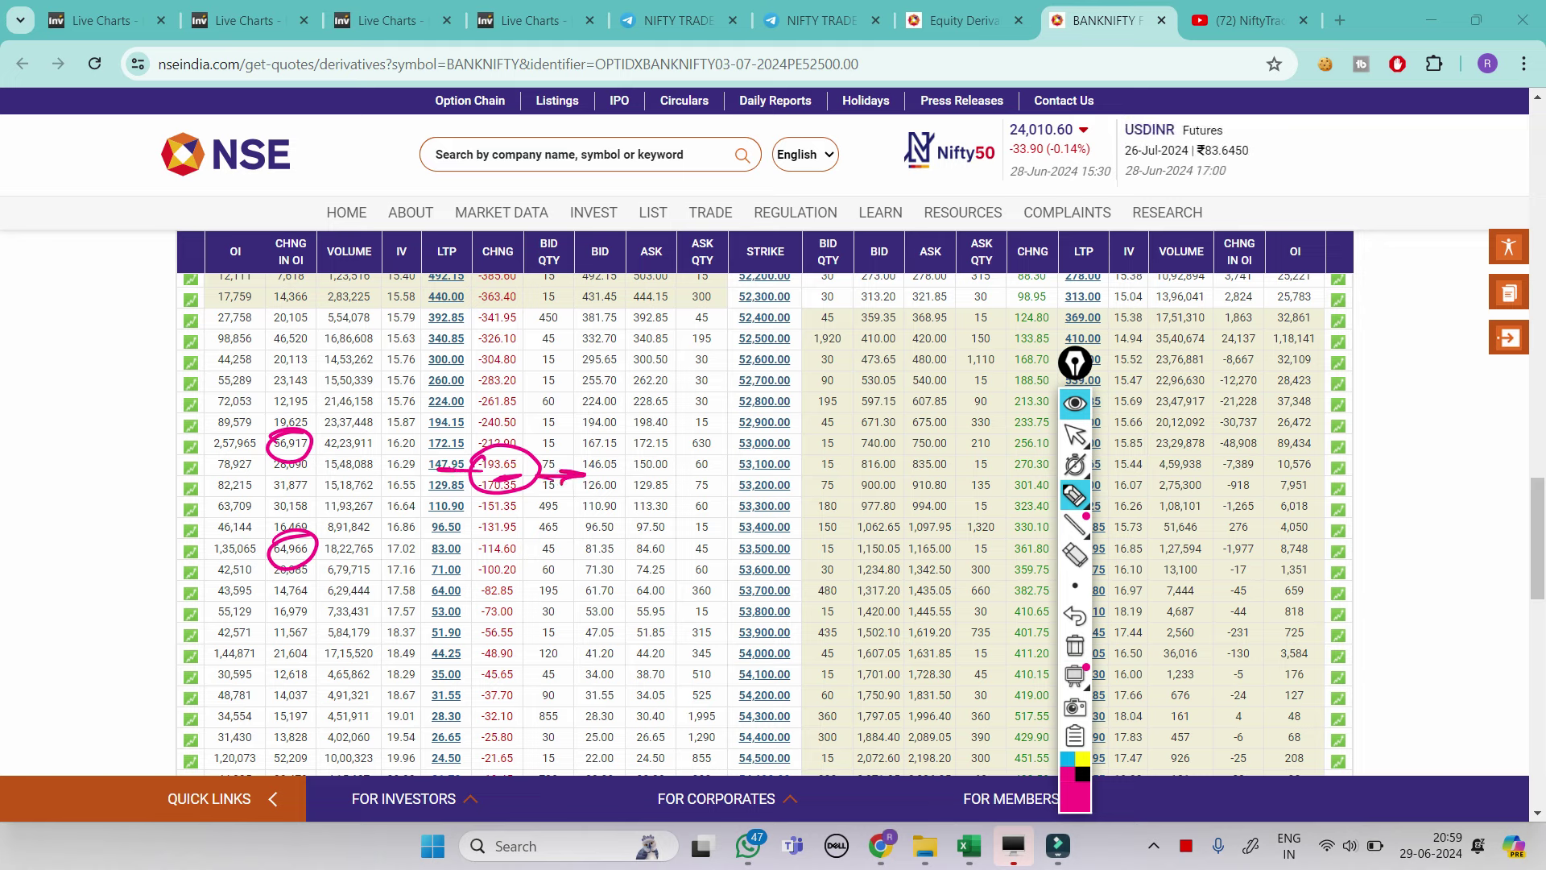
left_click(1075, 646)
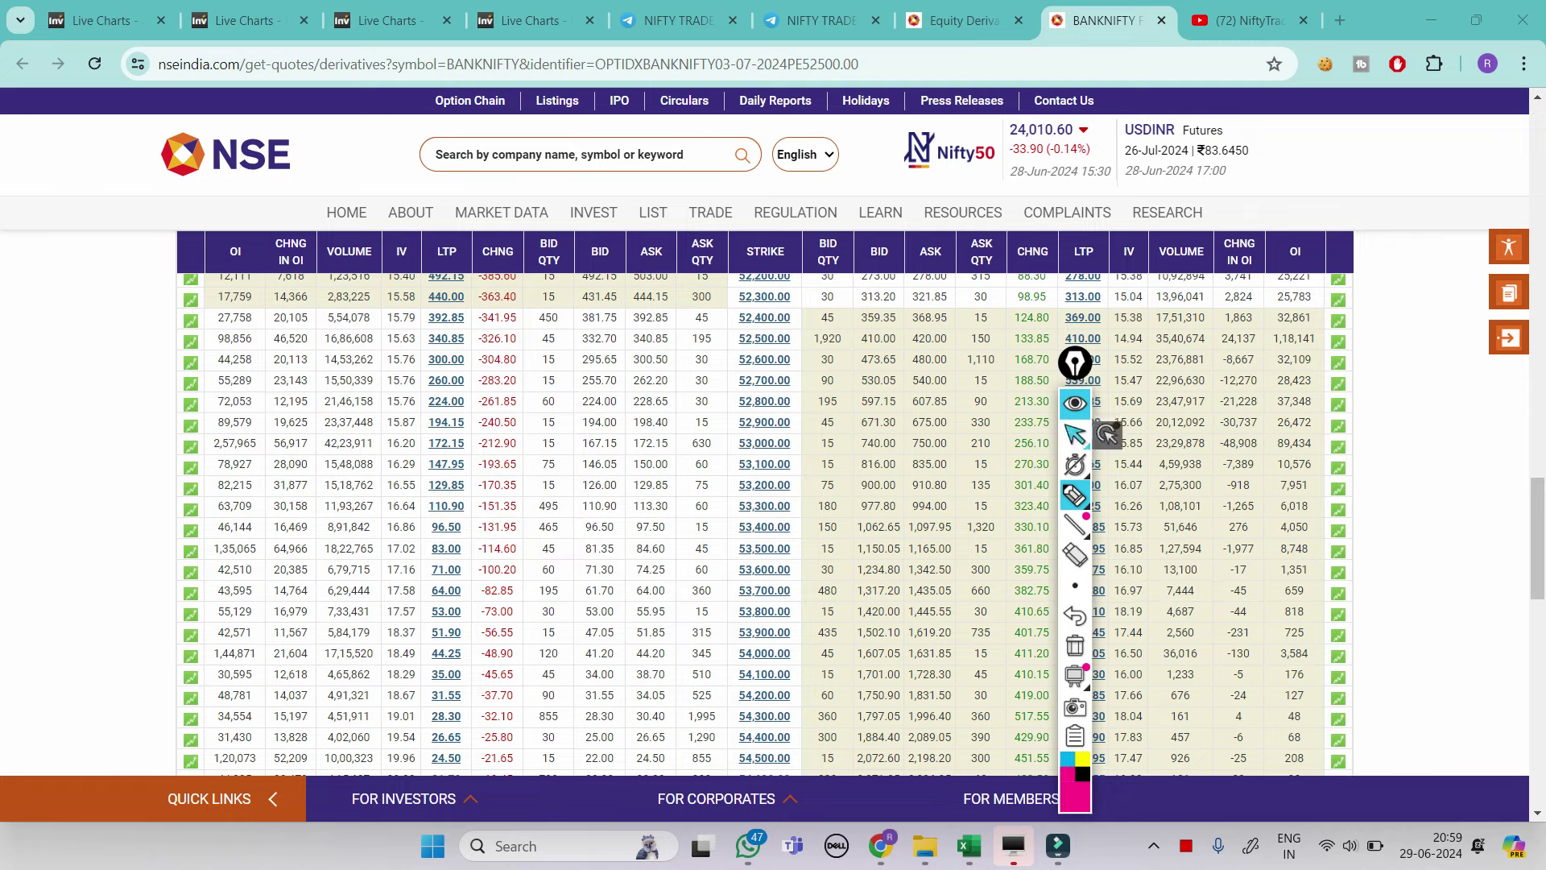
- Switch to the Excel workbook and open the SUMMERY sheet at the option summary tables
left_click(1075, 435)
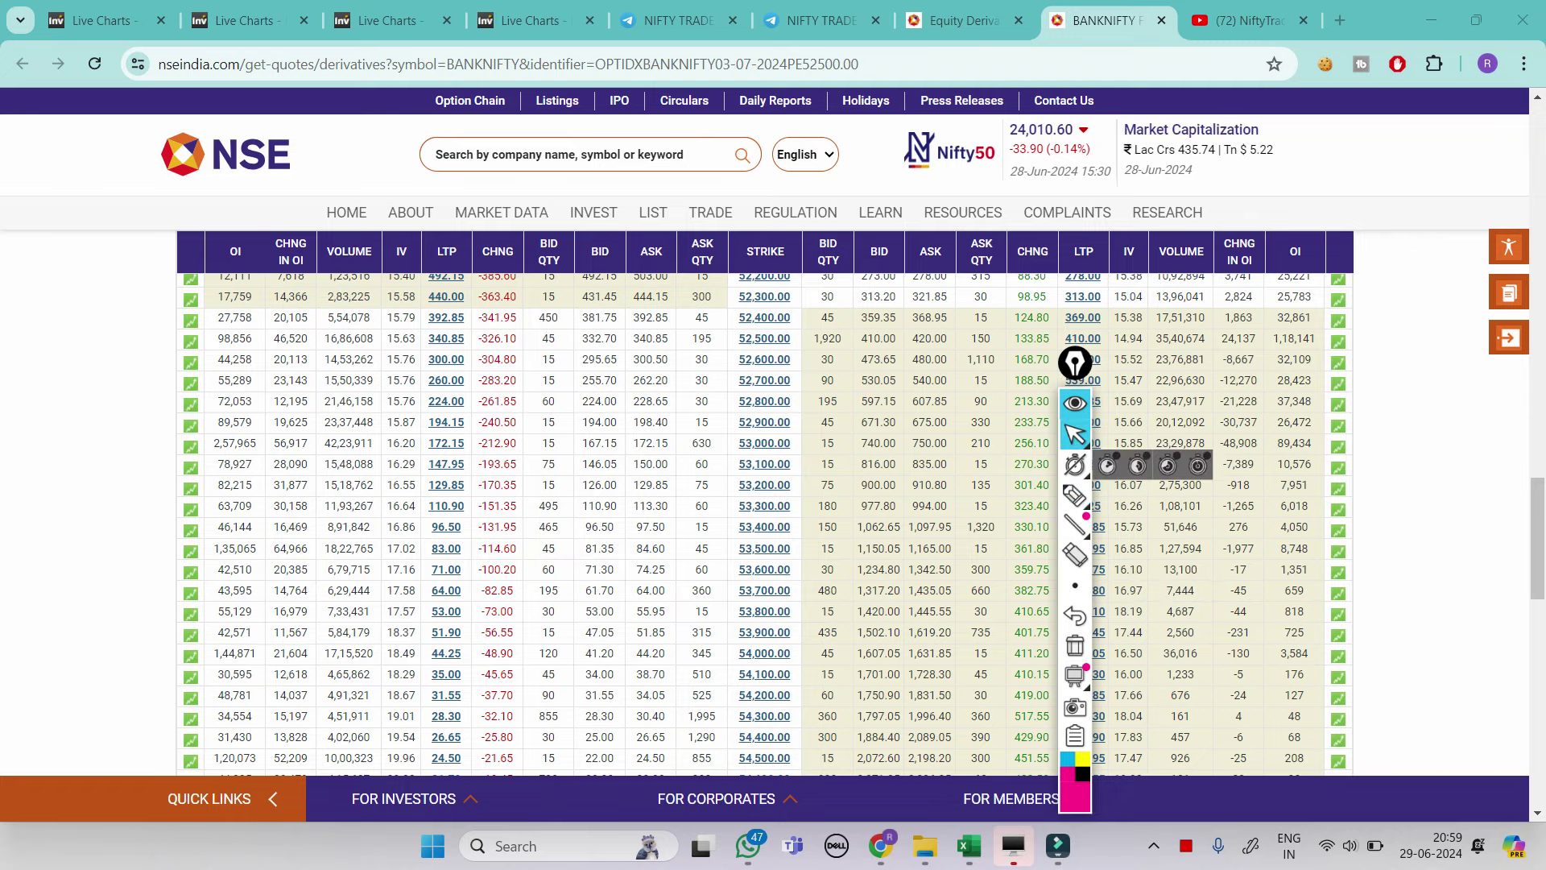
left_click(969, 846)
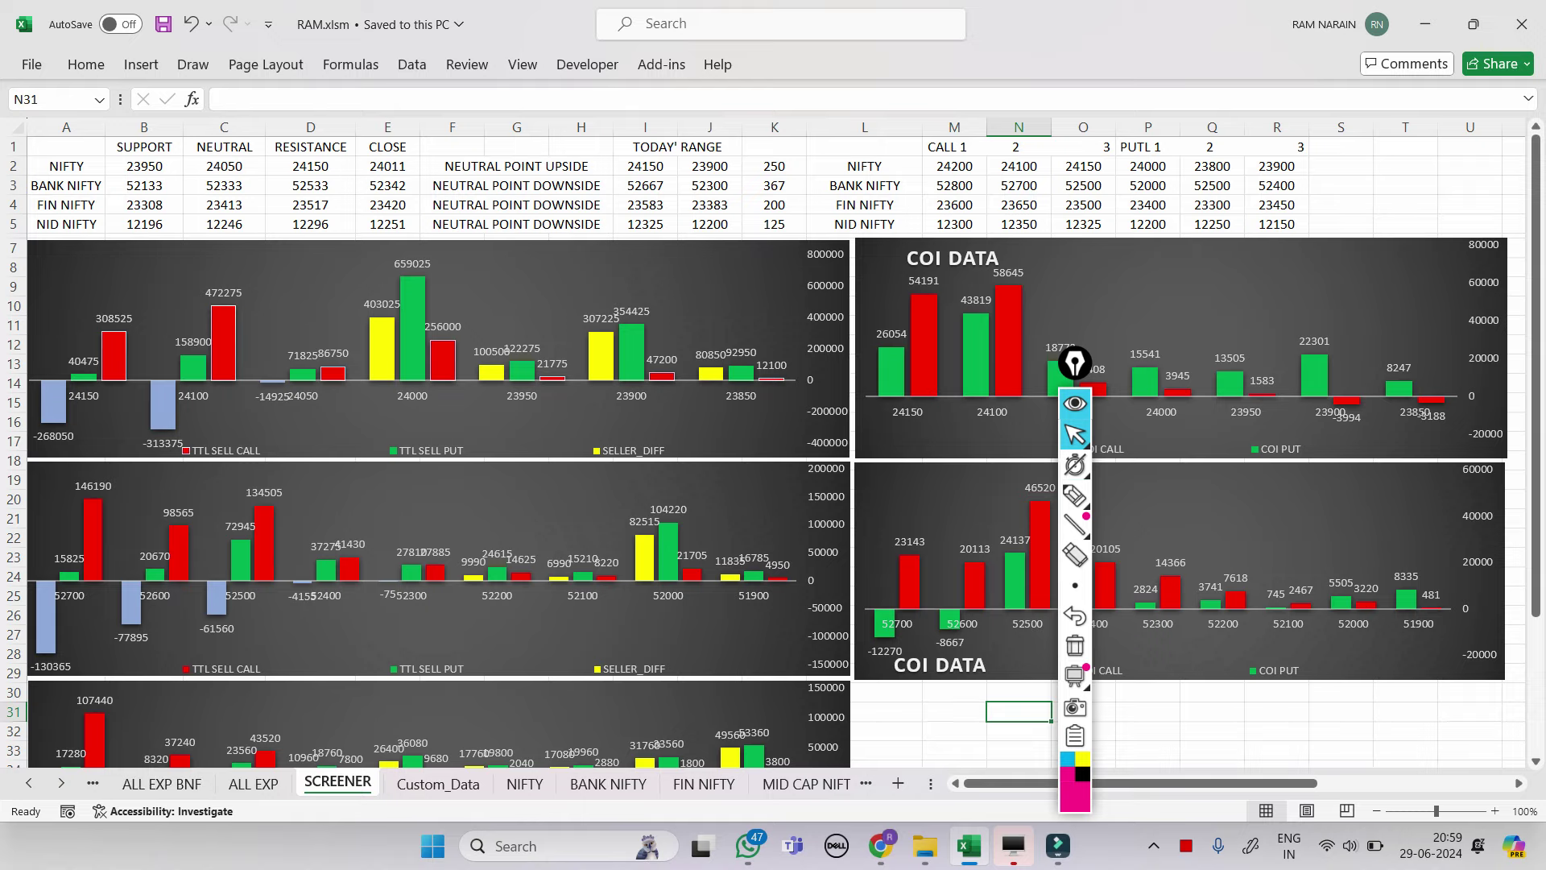
left_click(28, 783)
left_click(28, 783)
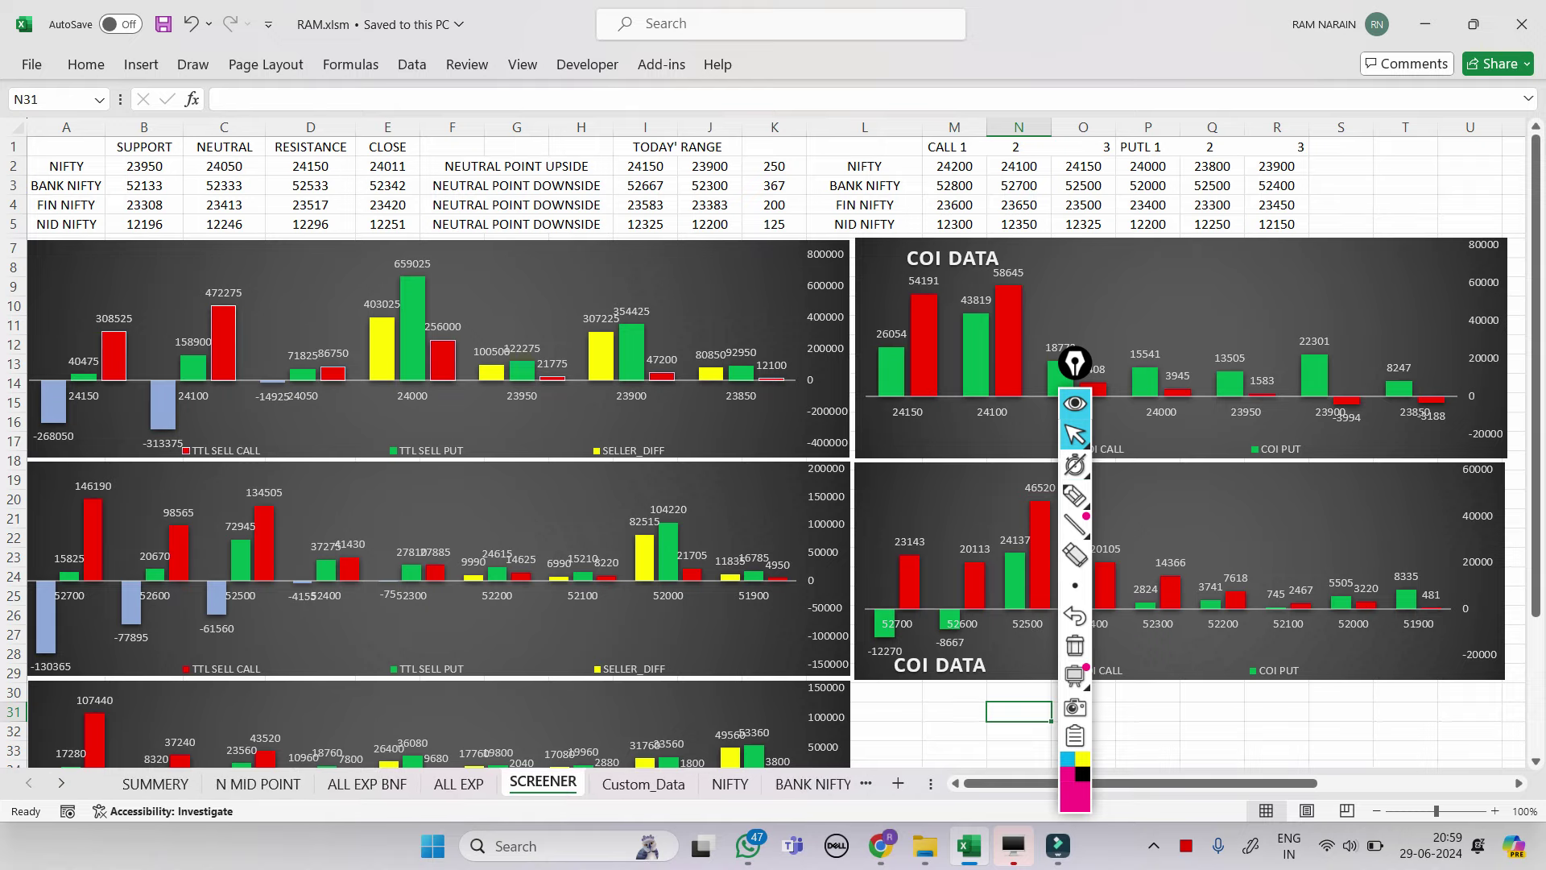
left_click(155, 781)
scroll(773, 596, "up", 9)
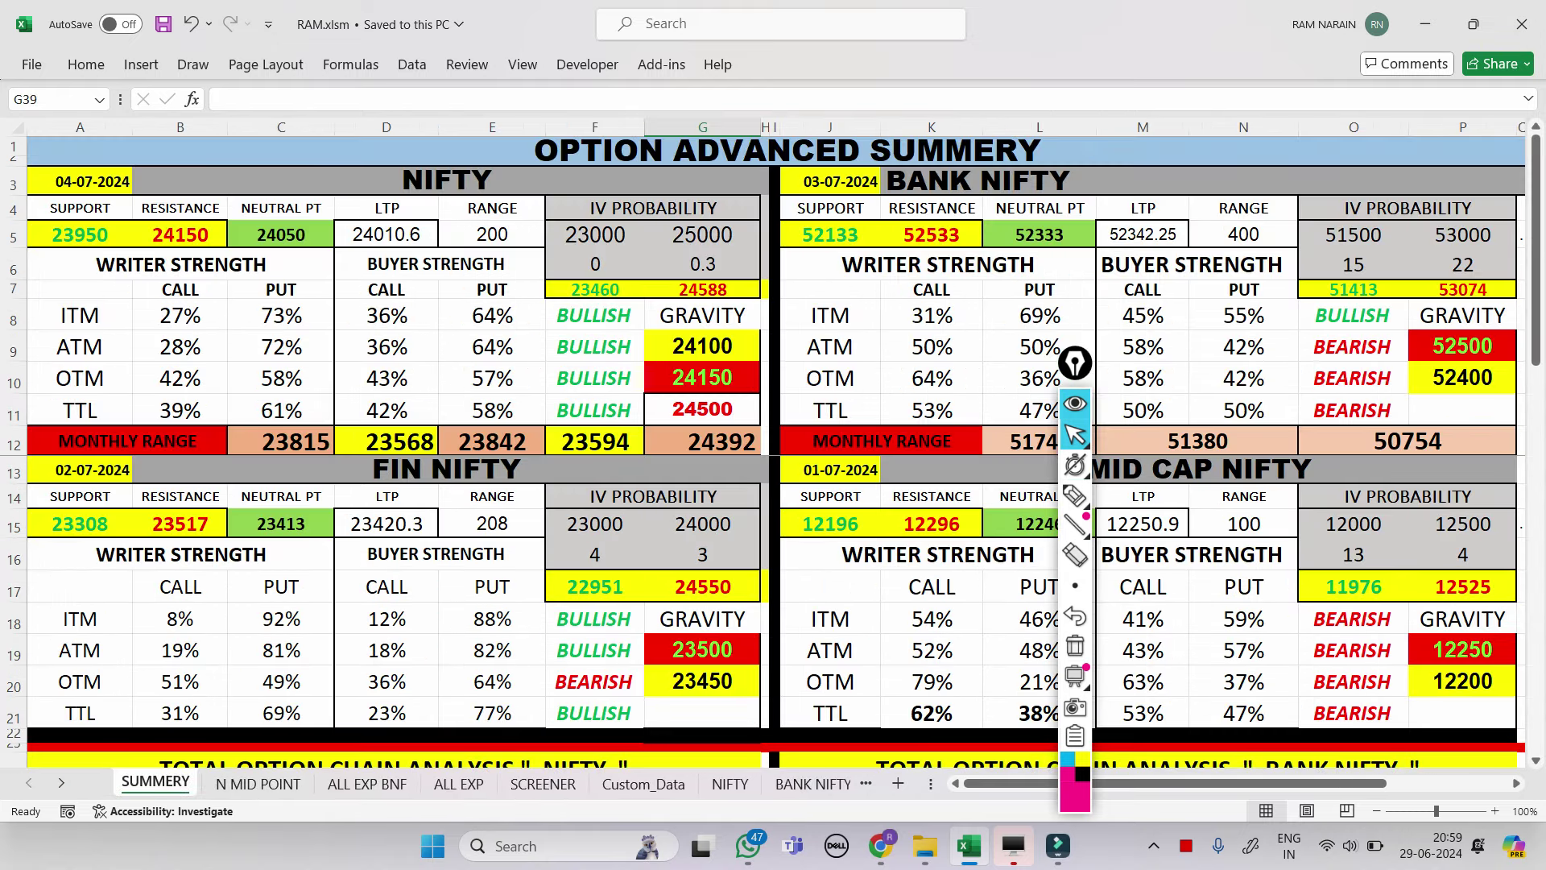
- Strike pen marks through the NIFTY support, resistance and LTP values in the summary table, and clear the marks
mouse_move(1076, 362)
left_mouse_down()
mouse_move(1321, 245)
mouse_move(1502, 245)
left_mouse_up()
left_click(1501, 378)
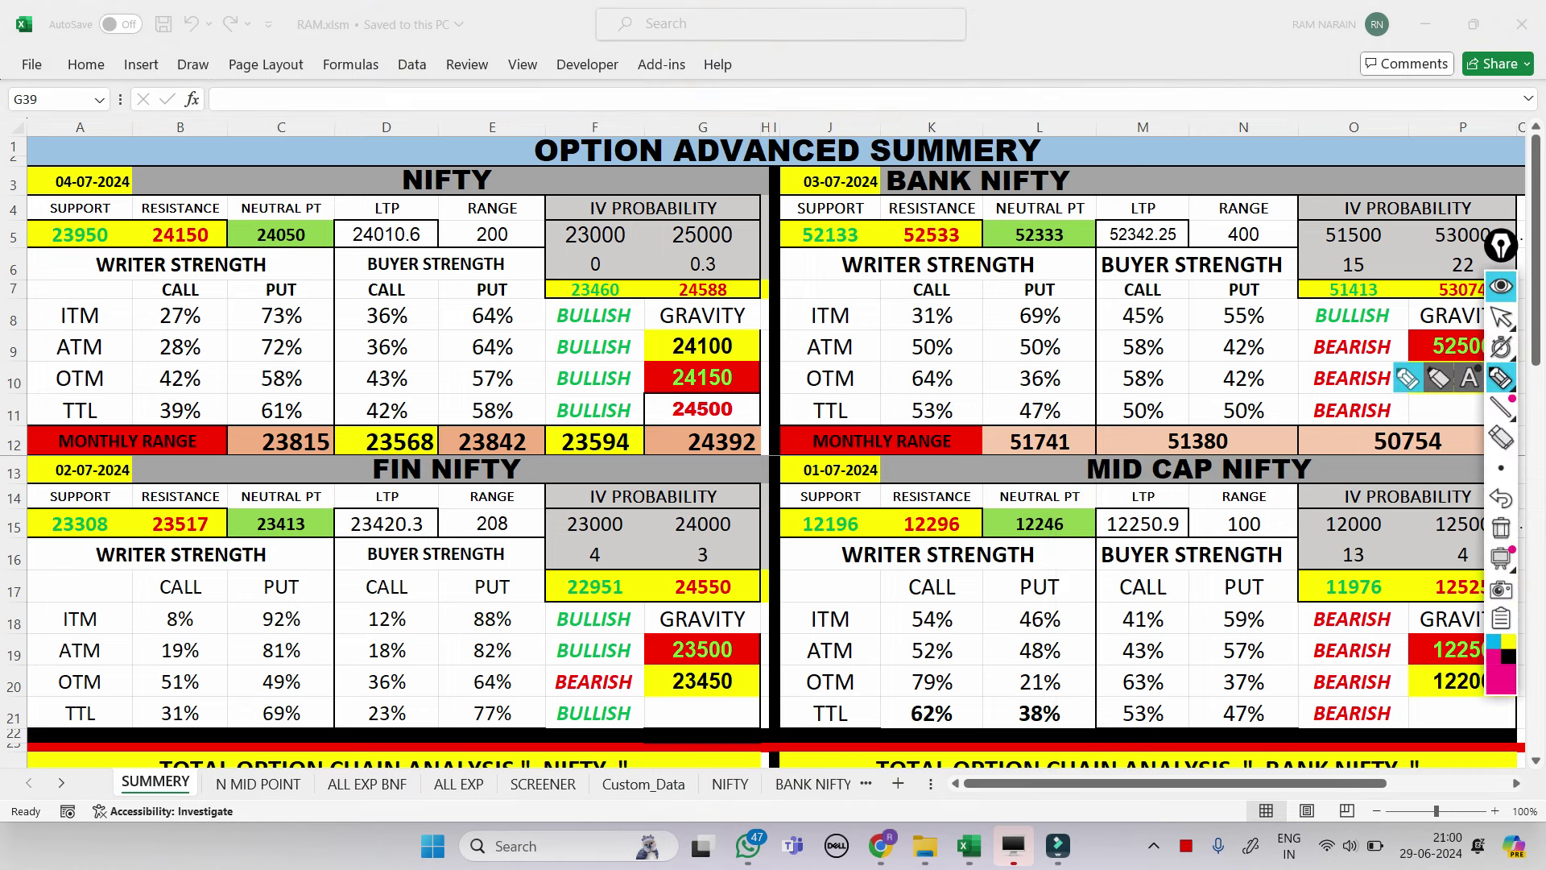
left_click_drag(34, 218, 112, 236)
left_click_drag(142, 218, 224, 252)
left_click_drag(348, 227, 420, 250)
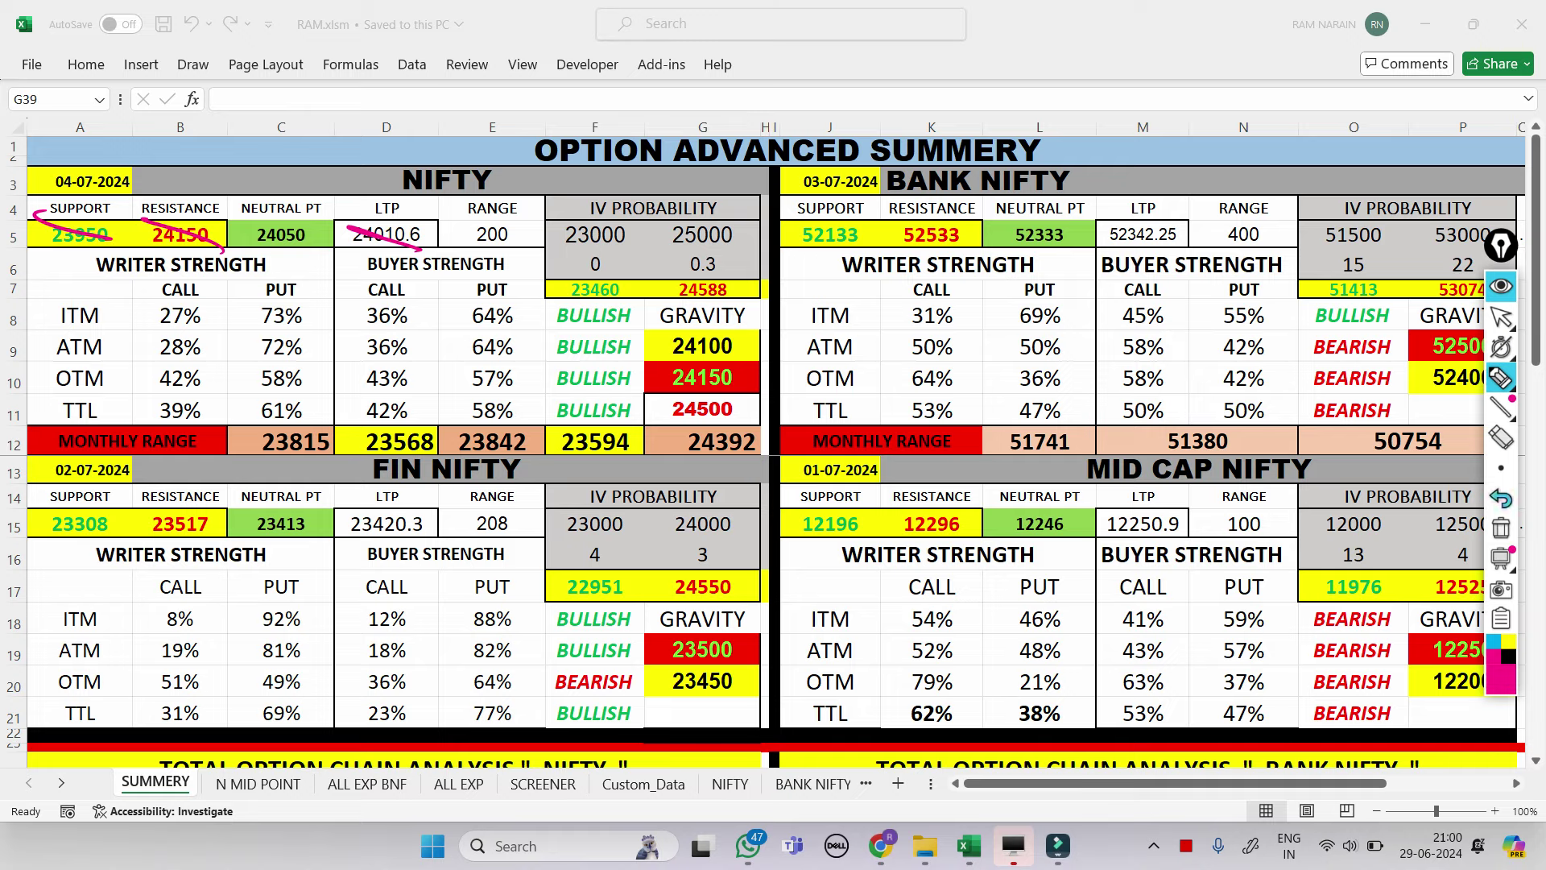
left_click(1501, 527)
left_click(1501, 316)
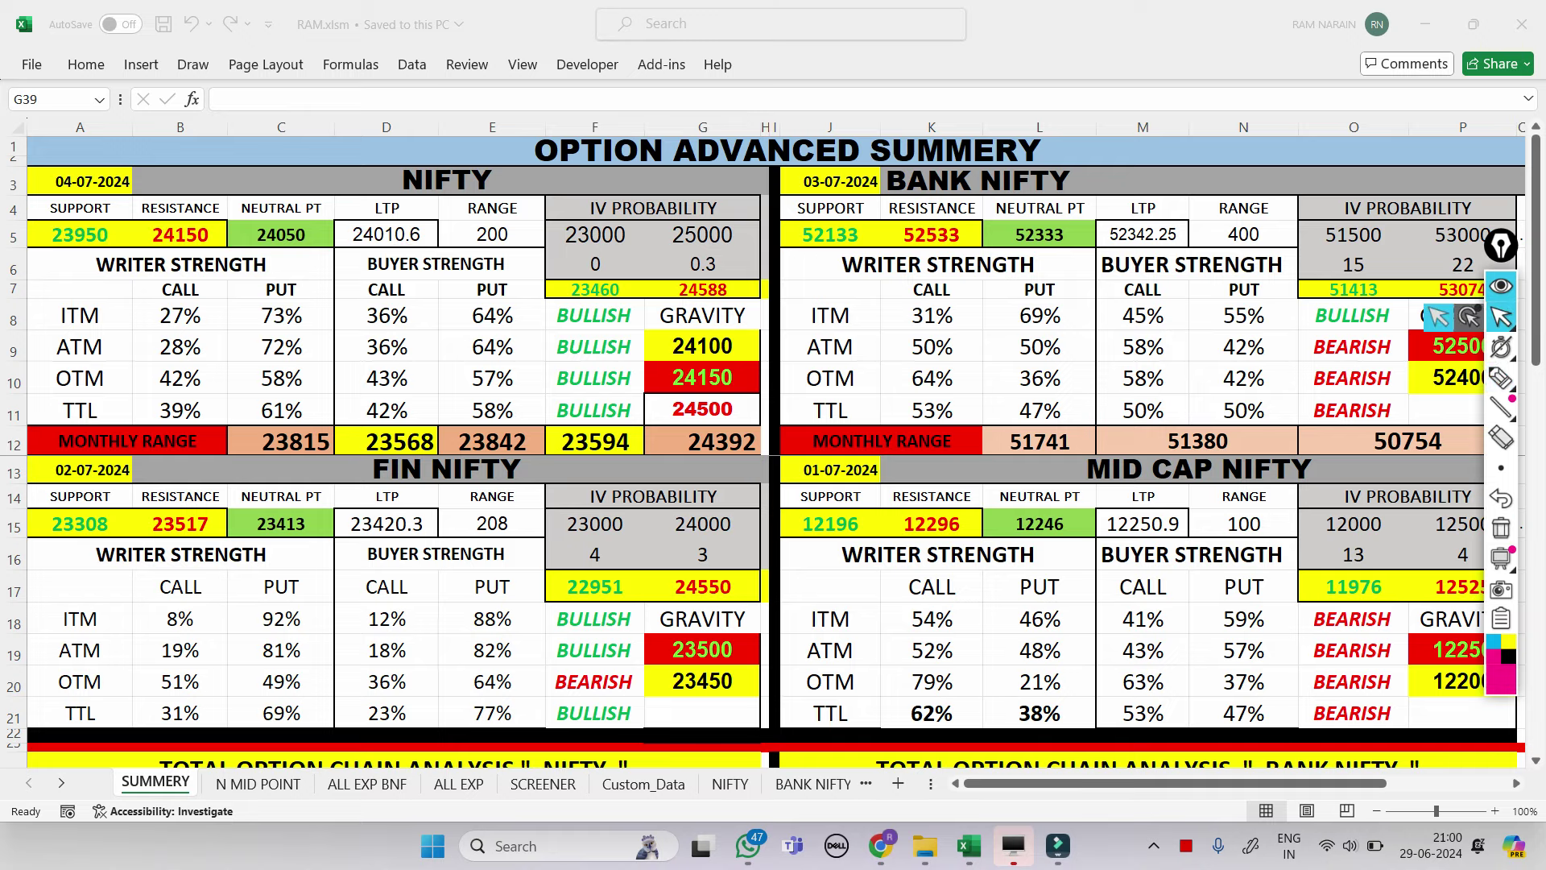
- Switch to the browser and look through the YouTube channel's videos, the Nifty 50 chart and the Nifty Bank chart
left_click(880, 845)
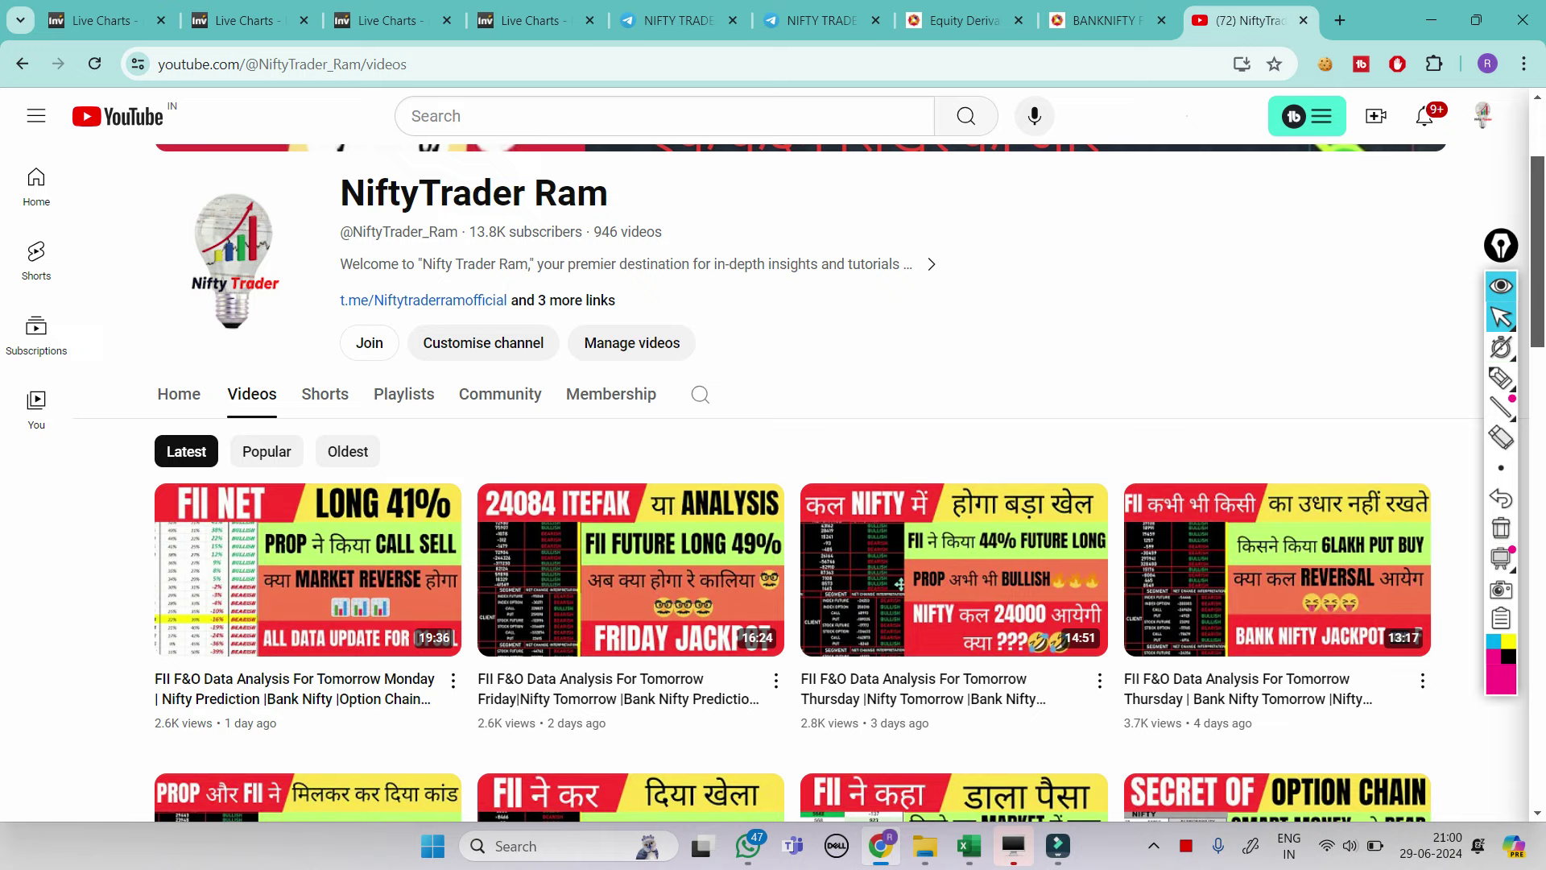
left_click(1251, 20)
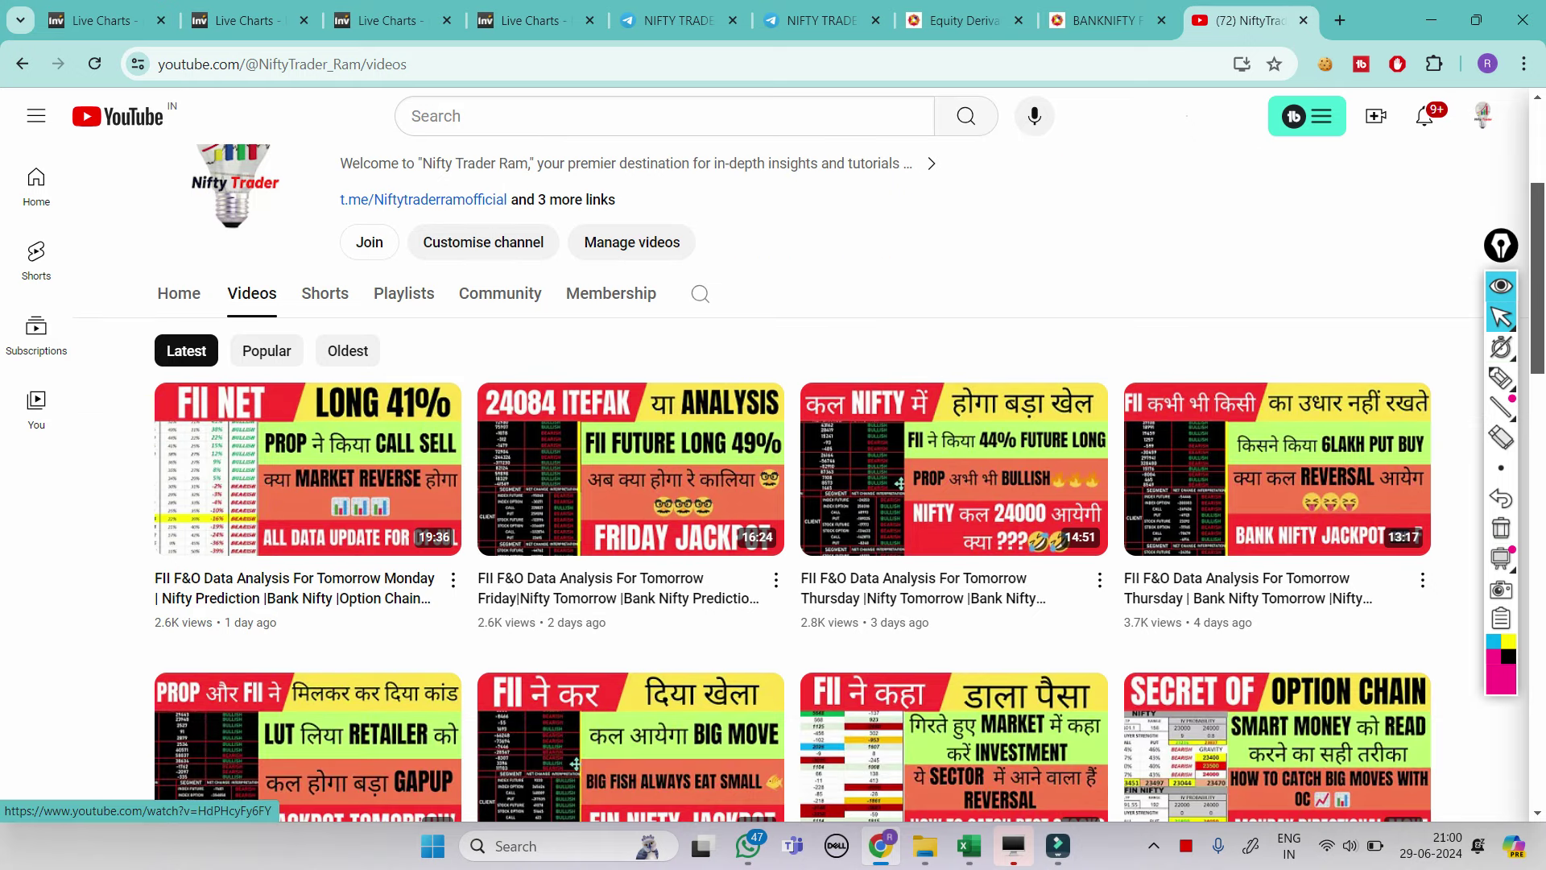
left_click(105, 20)
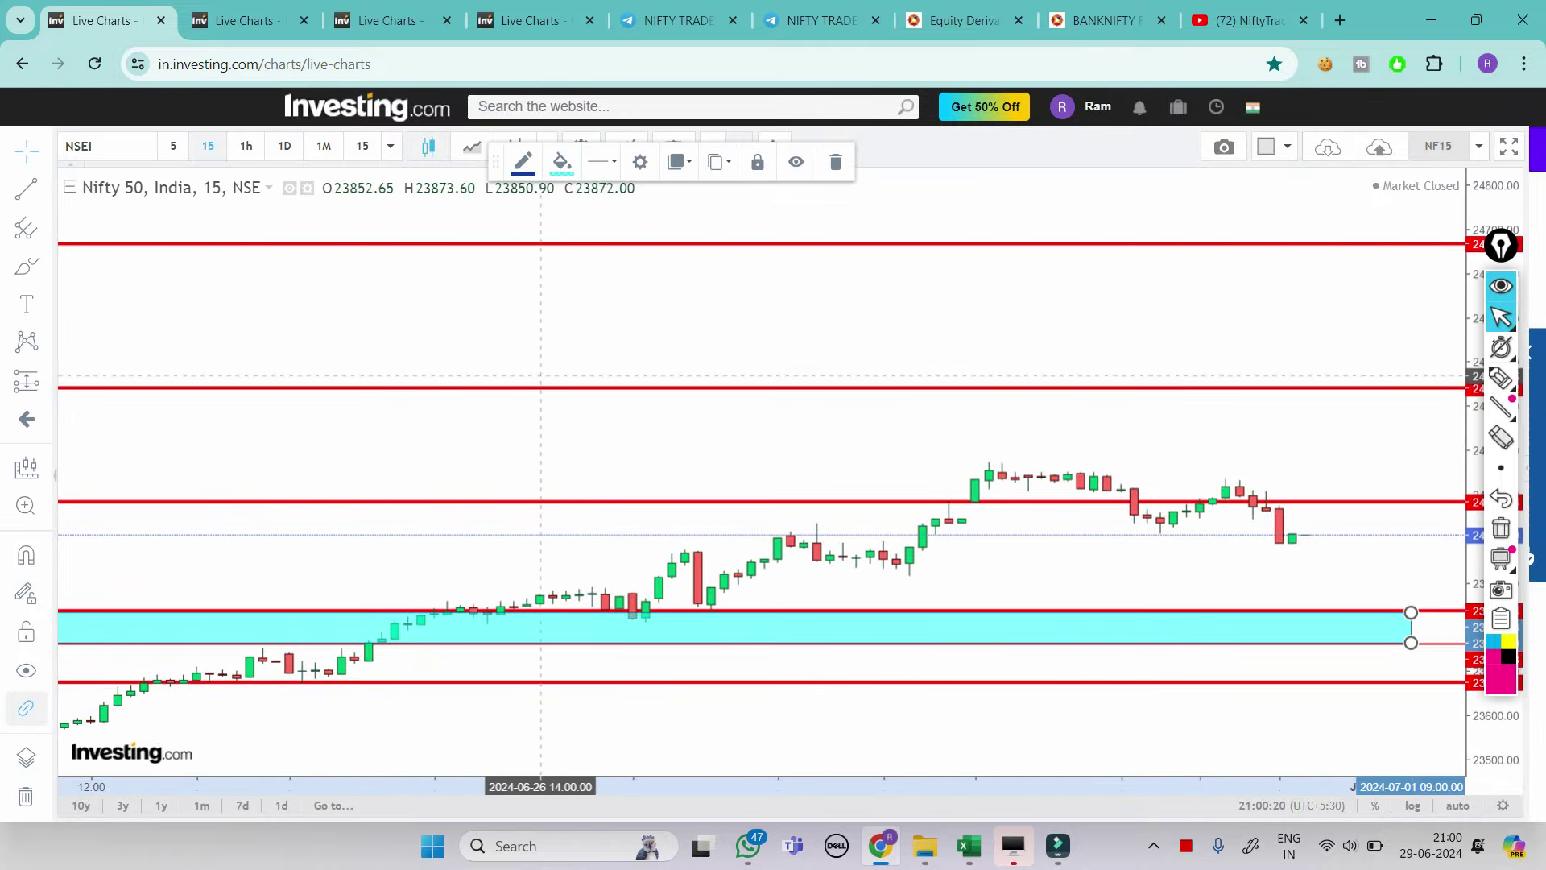
left_click(238, 21)
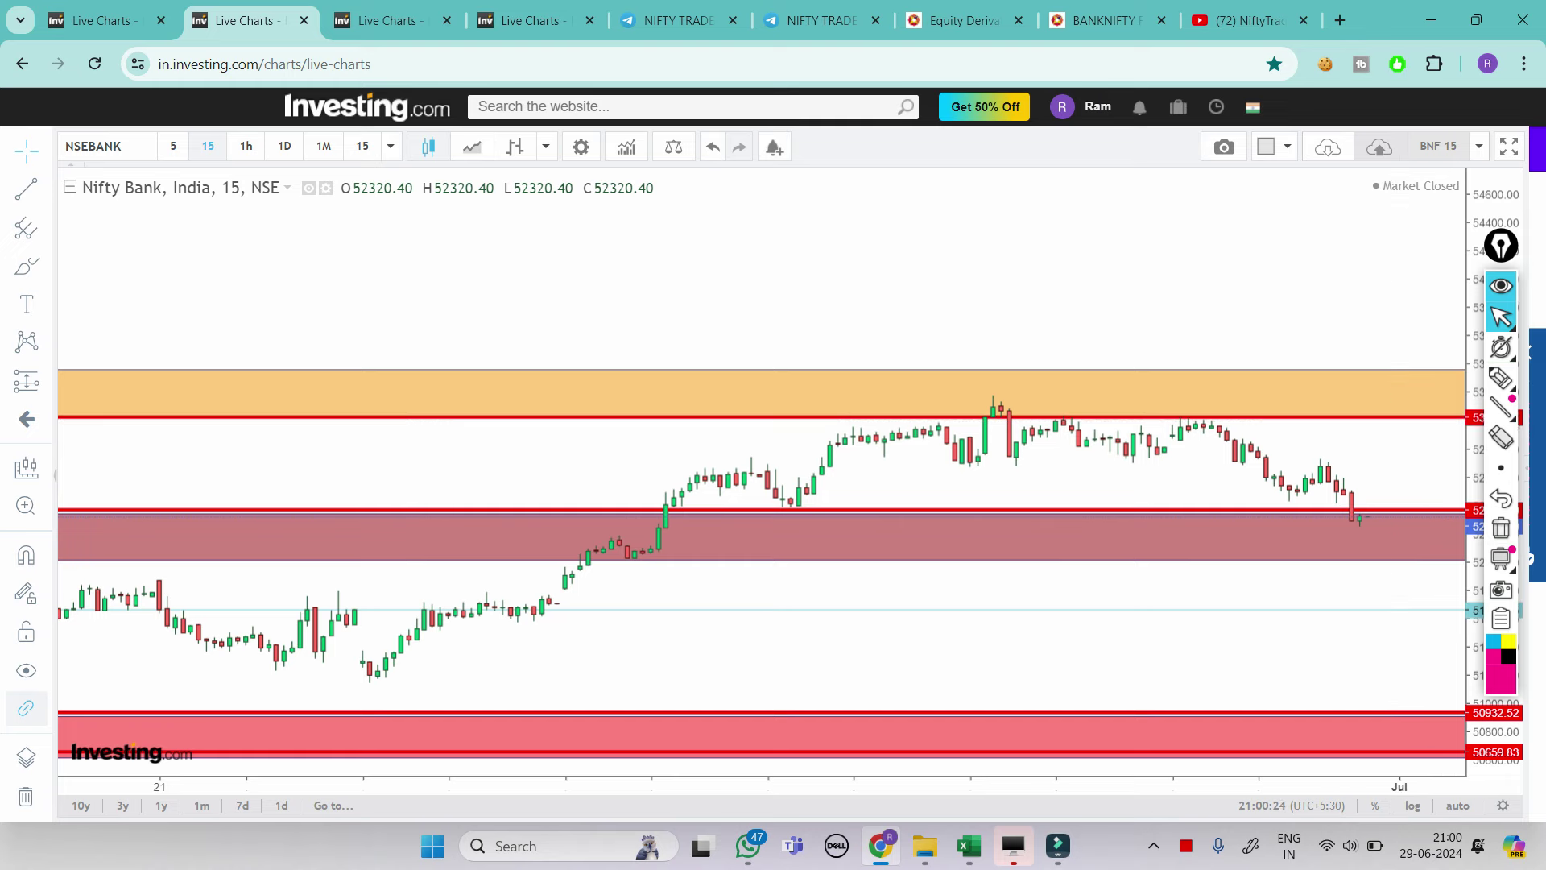
- On the Nifty 50 chart, draw a rising arrow at the 24,084 line and handwrite 24084 above it, underlined and circled
mouse_move(1501, 246)
left_mouse_down()
mouse_move(801, 306)
mouse_move(308, 306)
left_mouse_up()
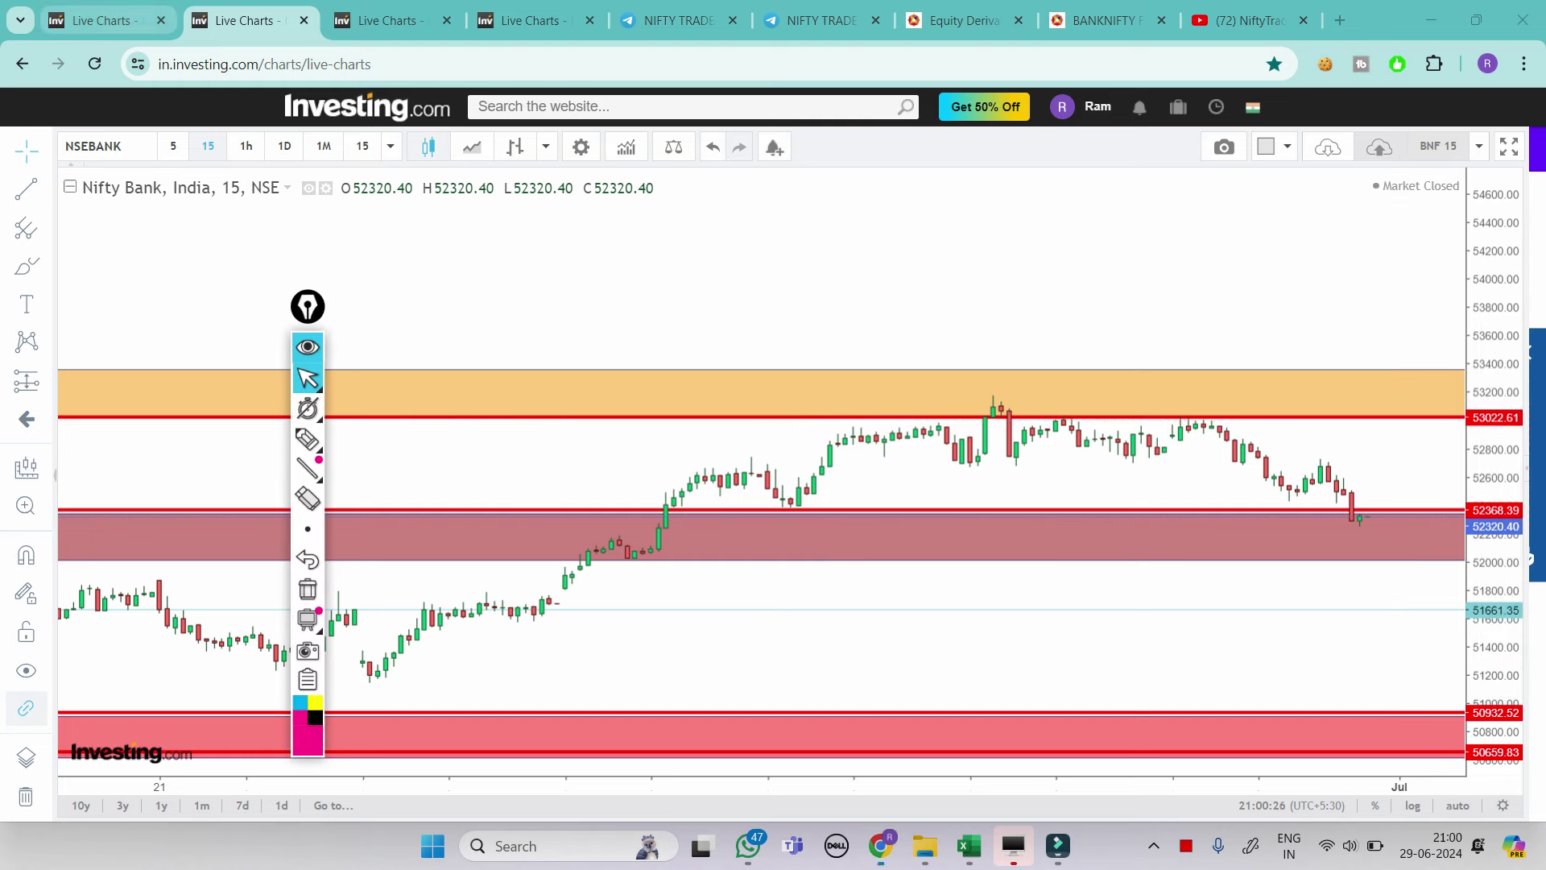
left_click(104, 20)
left_click(308, 438)
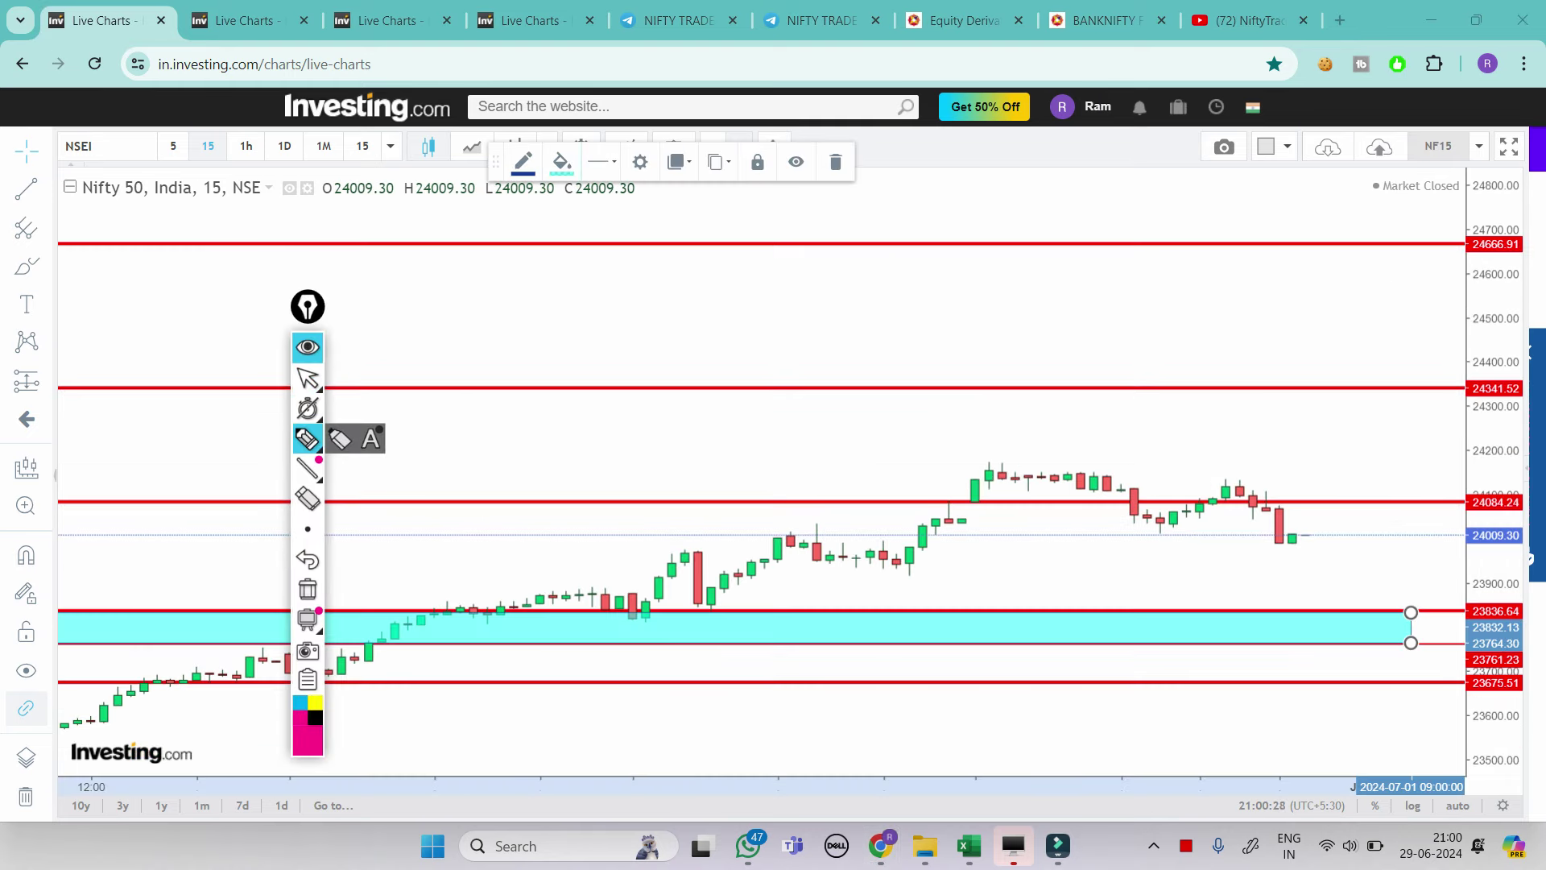
left_click_drag(1244, 503, 1296, 501)
left_click_drag(1234, 423, 1247, 453)
left_click_drag(1263, 428, 1281, 426)
left_click_drag(1295, 427, 1331, 455)
left_click_drag(1208, 427, 1314, 435)
left_click_drag(1250, 504, 1298, 425)
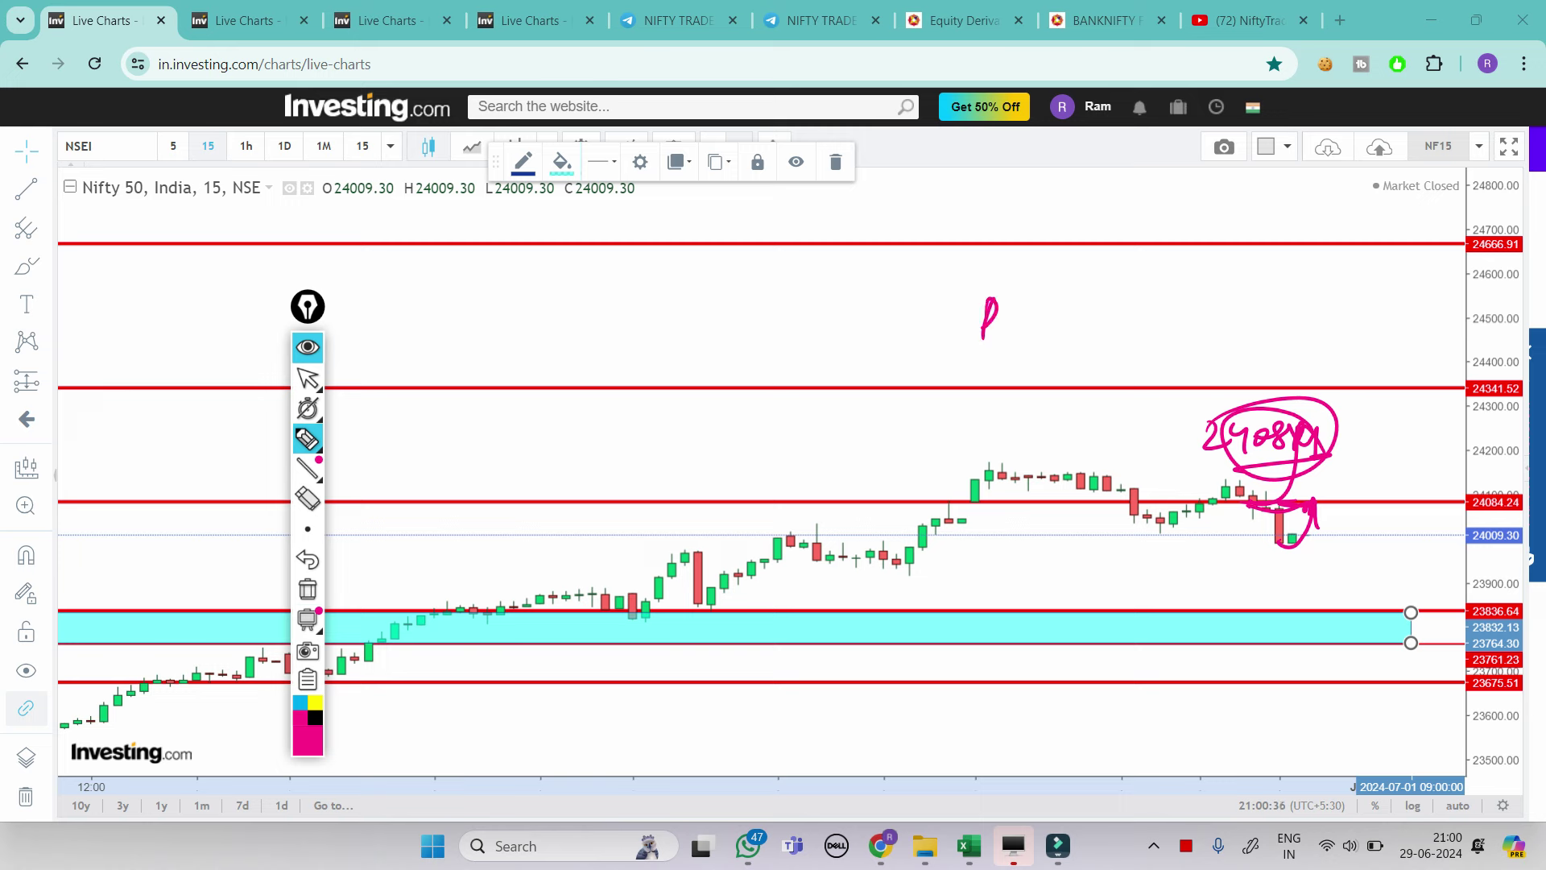
- Handwrite two underlined words above the Nifty 50 candles, circle the second, and circle the latest candles at the 24,084 line with an upward arrow
mouse_move(988, 322)
left_mouse_down()
mouse_move(1047, 311)
mouse_move(1056, 333)
mouse_move(1150, 316)
mouse_move(1152, 354)
left_mouse_up()
left_click_drag(1108, 362, 1175, 349)
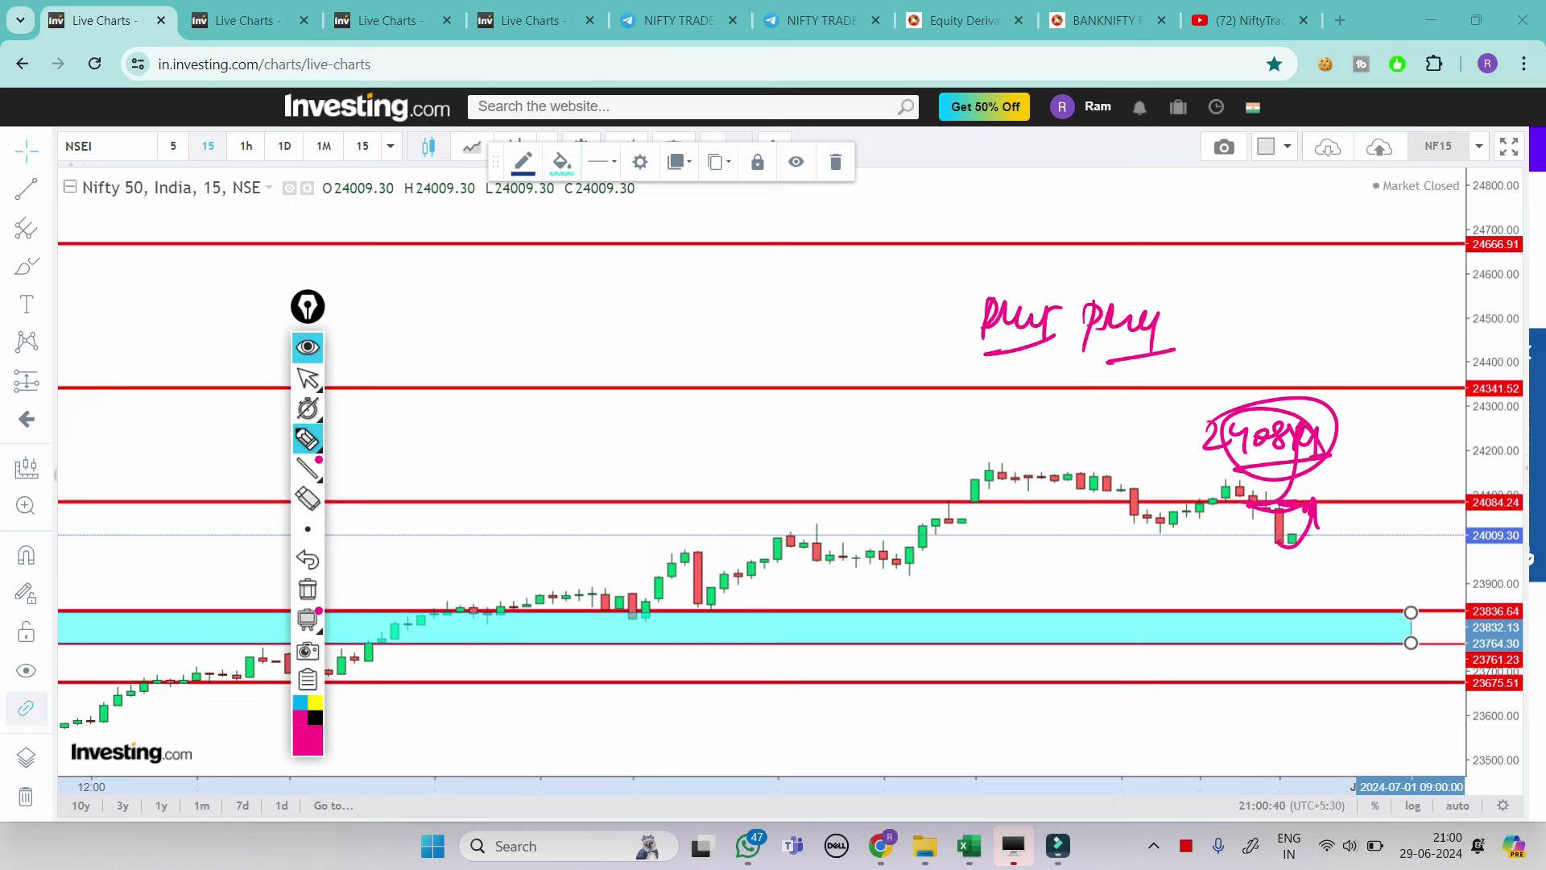
left_click_drag(1087, 310, 1133, 306)
mouse_move(1224, 488)
left_mouse_down()
mouse_move(1292, 520)
mouse_move(1311, 451)
left_mouse_up()
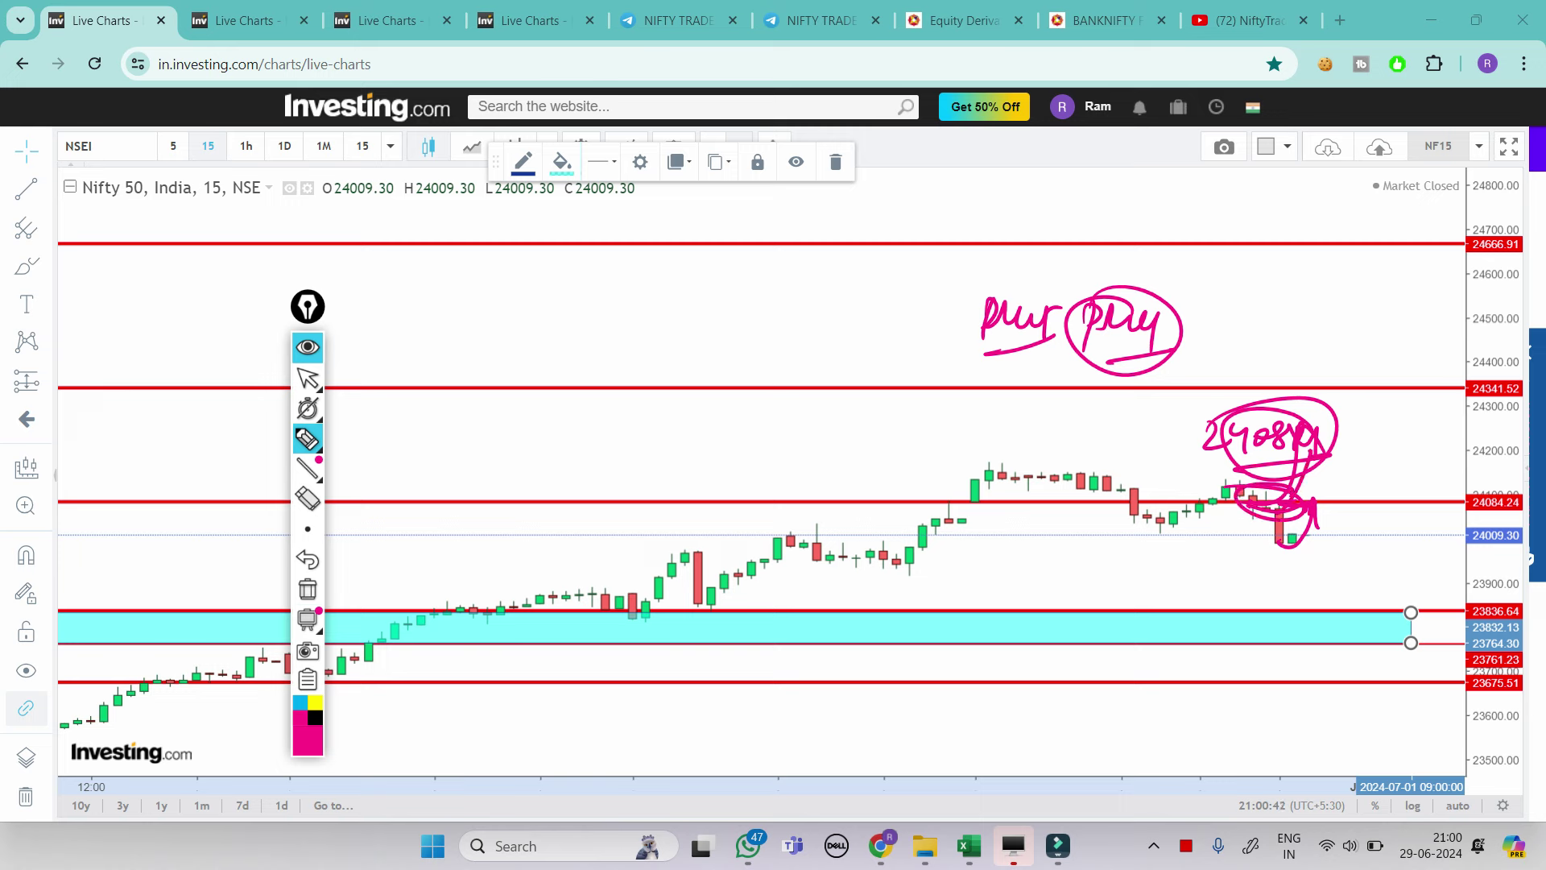
- Draw a downward arrow from the last candle to the 23,836 line, handwrite and circle the target level, and clear all marks
left_click_drag(1291, 538, 1326, 613)
left_click_drag(1134, 536, 1182, 576)
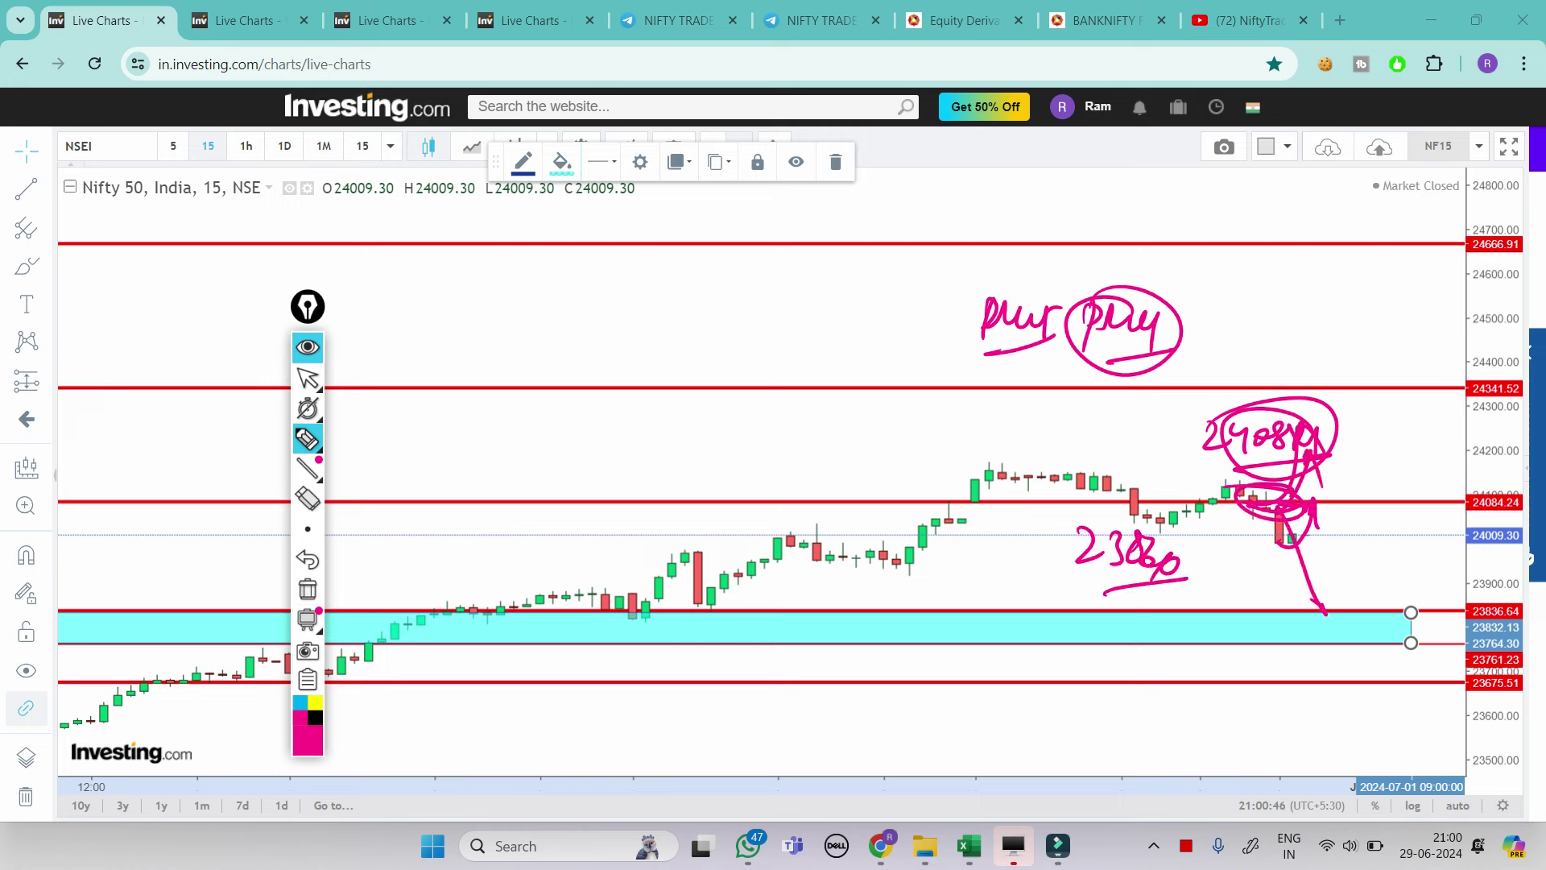
left_click_drag(1044, 569, 1063, 546)
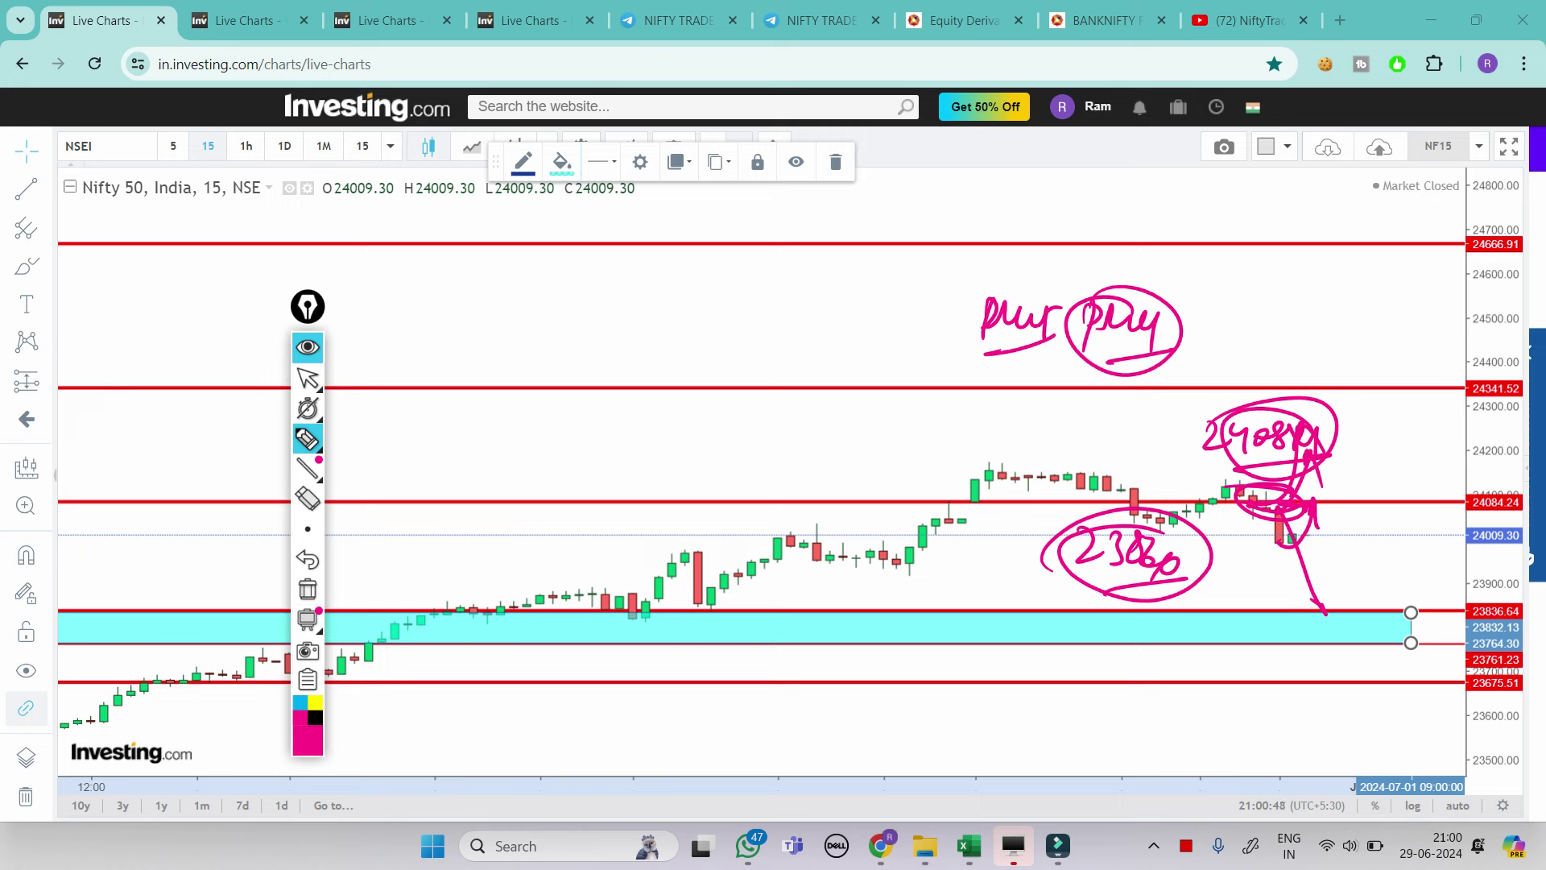
left_click(307, 588)
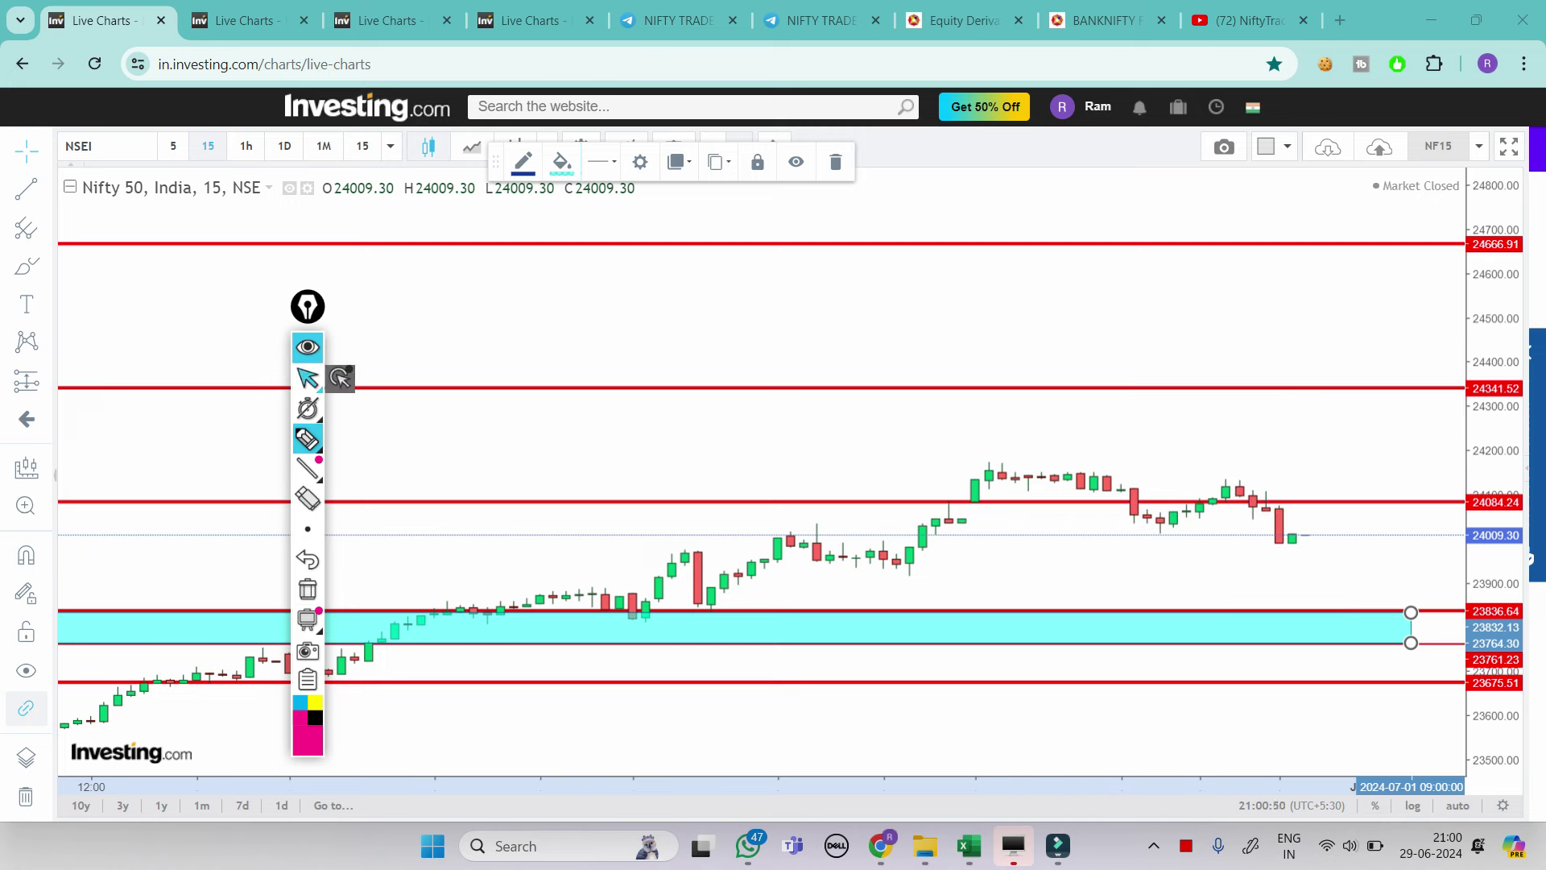
left_click(307, 377)
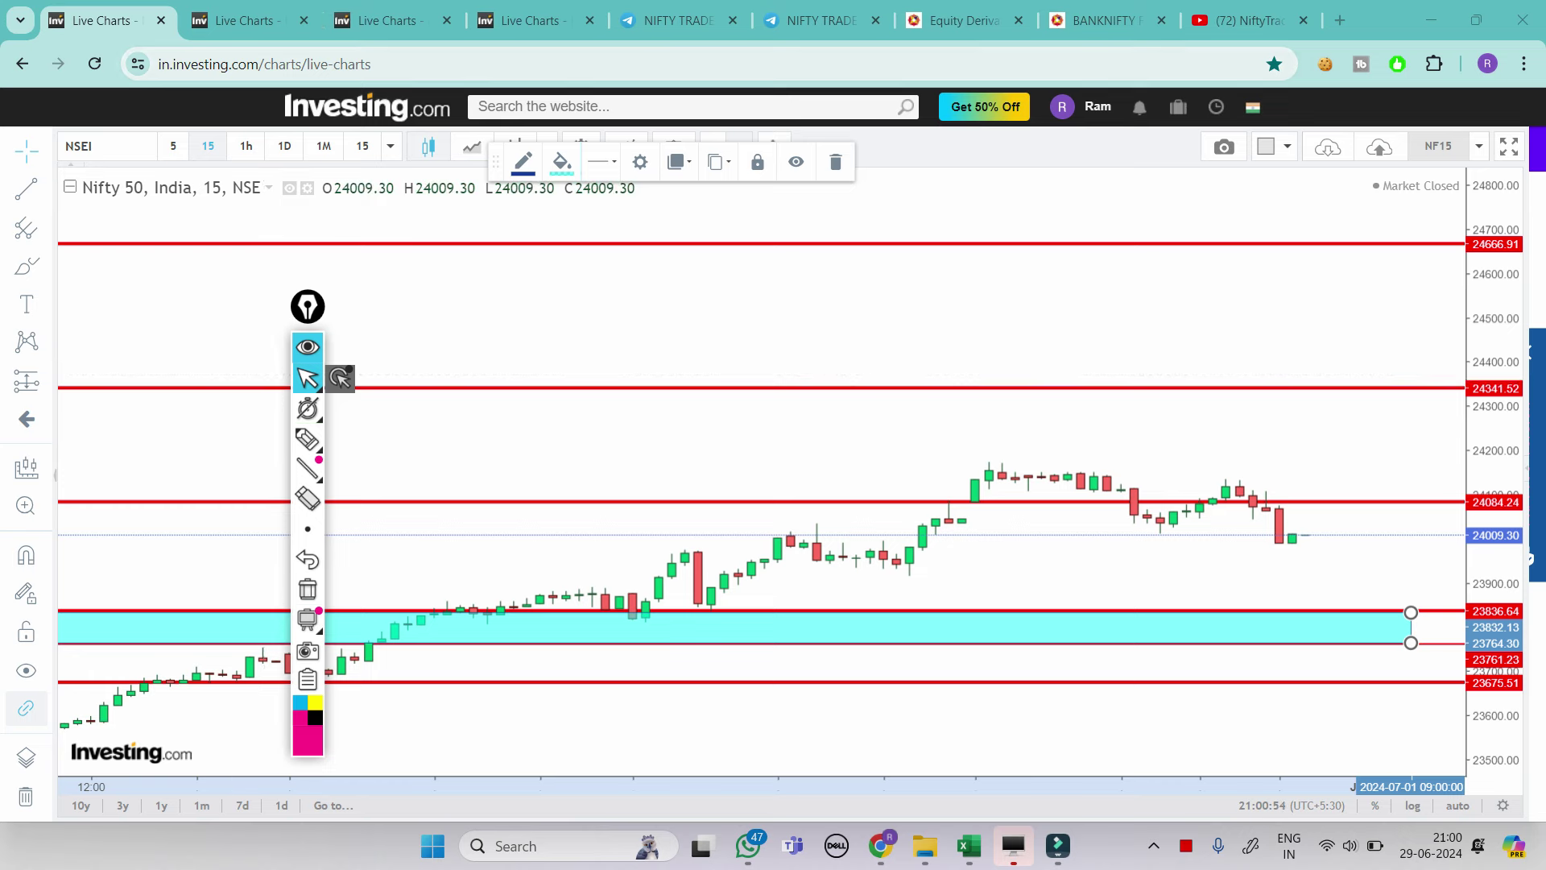
- Open the Nifty Bank chart and circle the latest candles at the 52,368 line
key("ctrl+Tab")
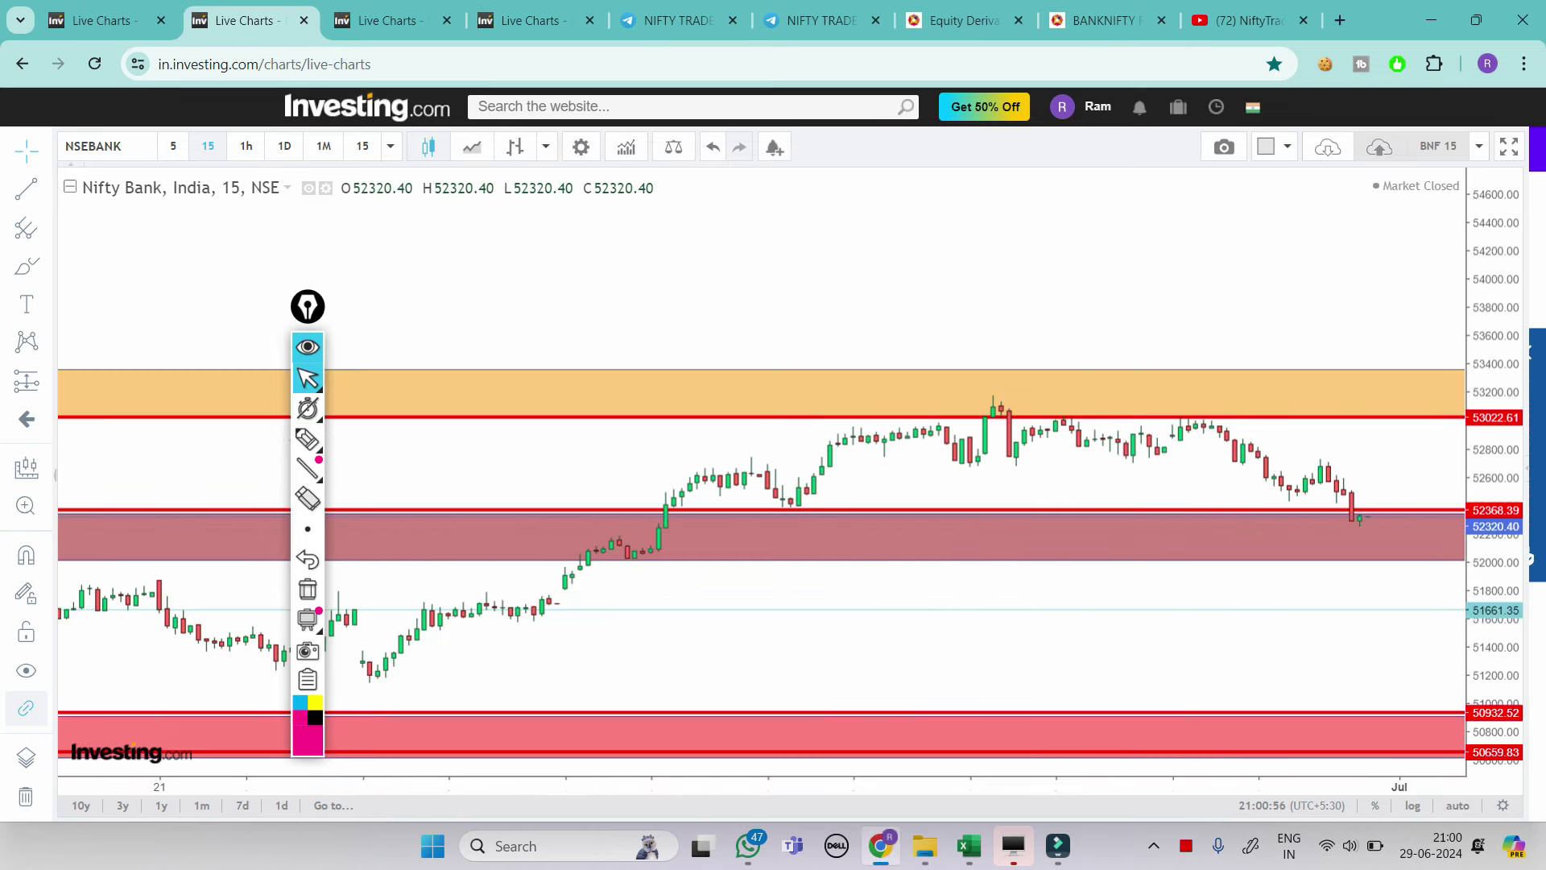
left_click(307, 439)
left_click_drag(1345, 514, 1379, 512)
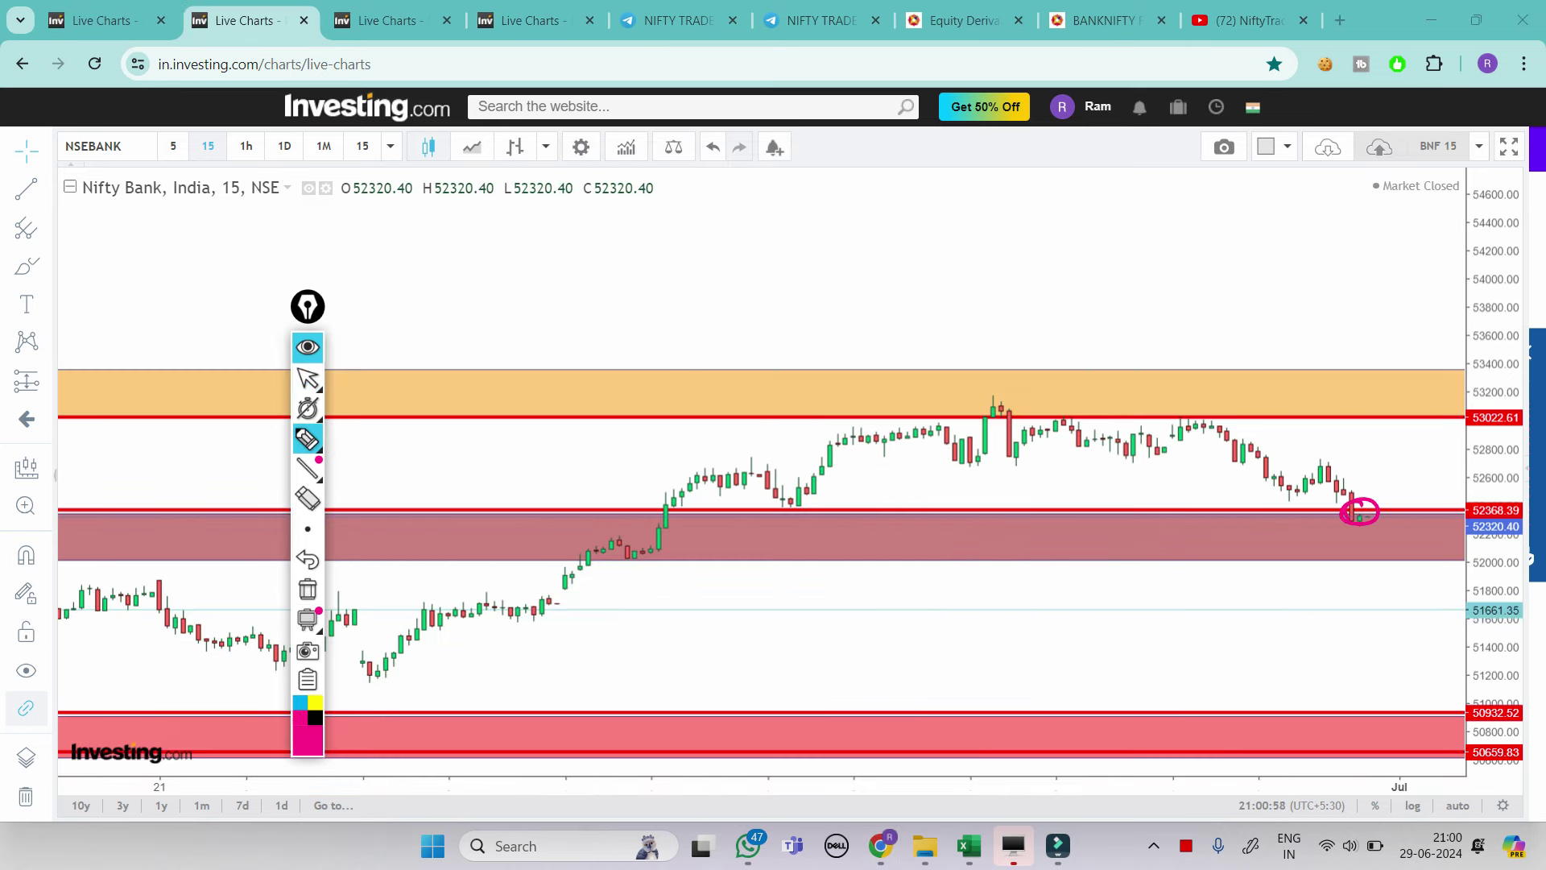